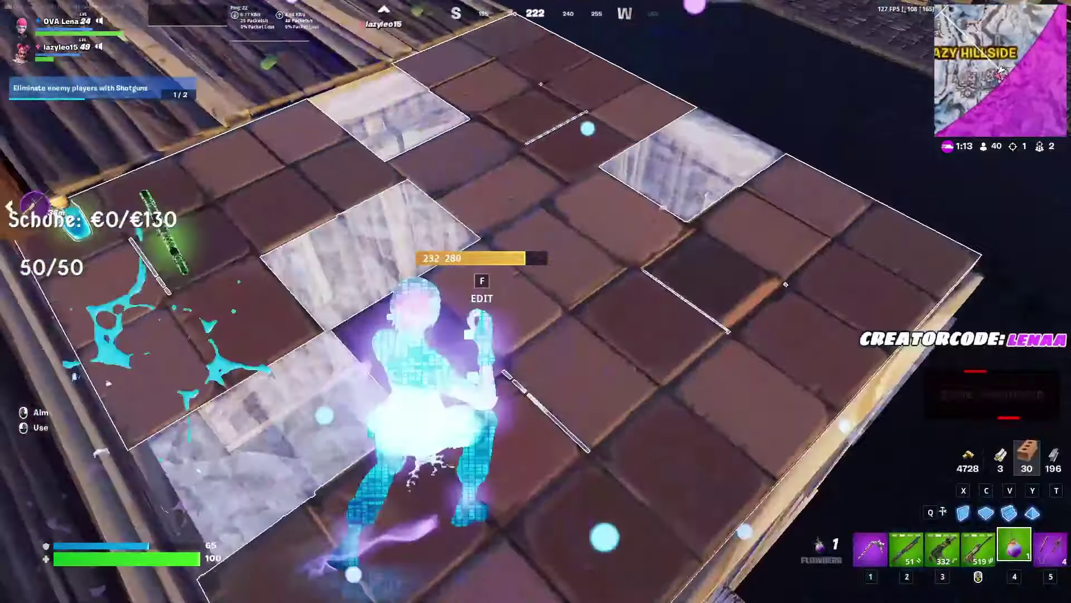
key(5)
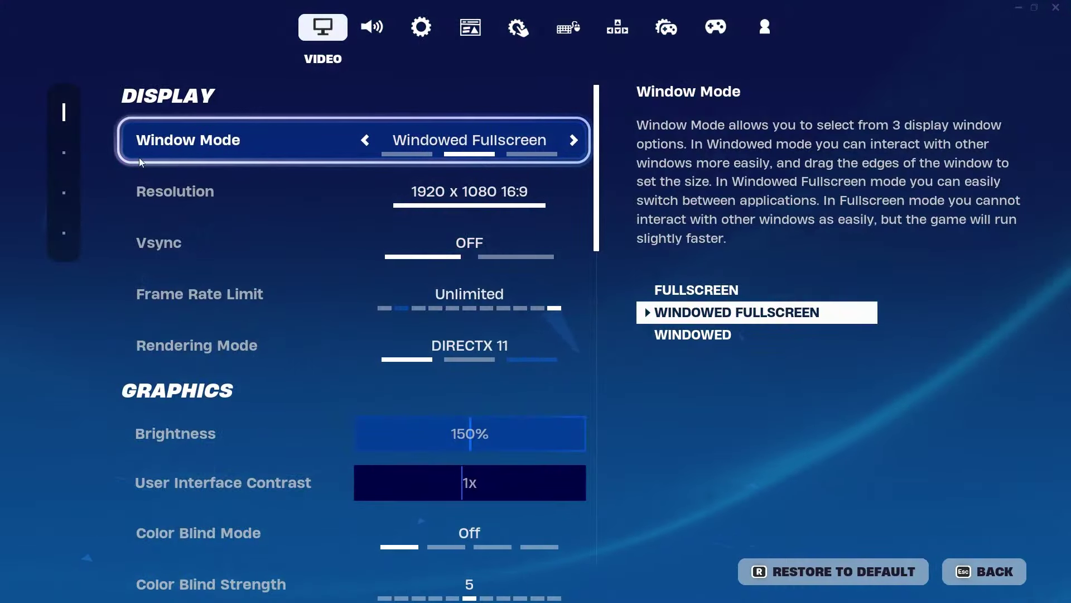
Set the display's window mode to Fullscreen and its frame rate limit to 160 FPS.
click(365, 140)
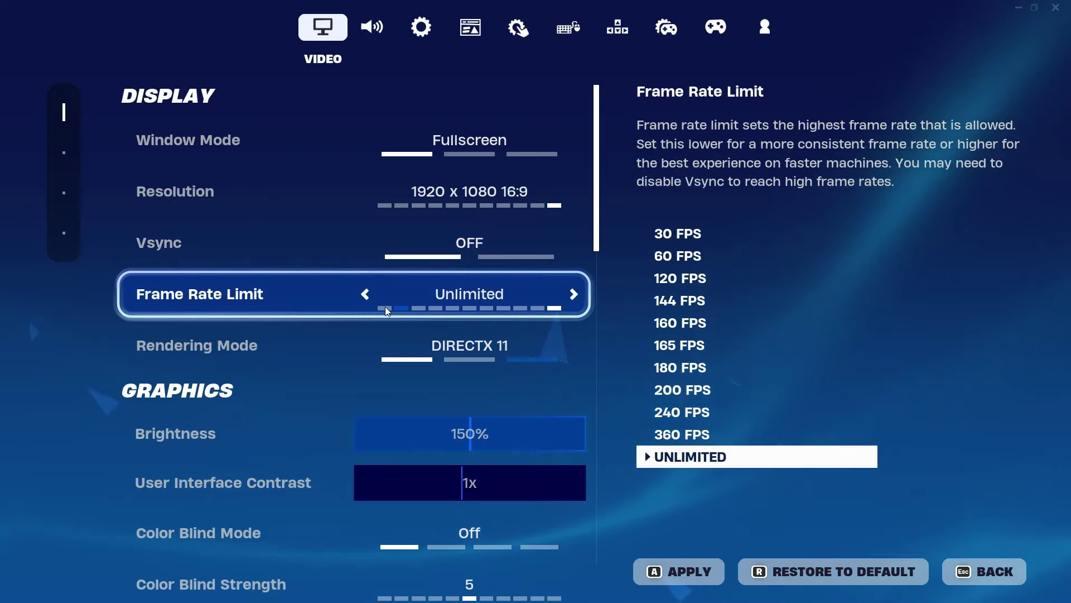
click(363, 293)
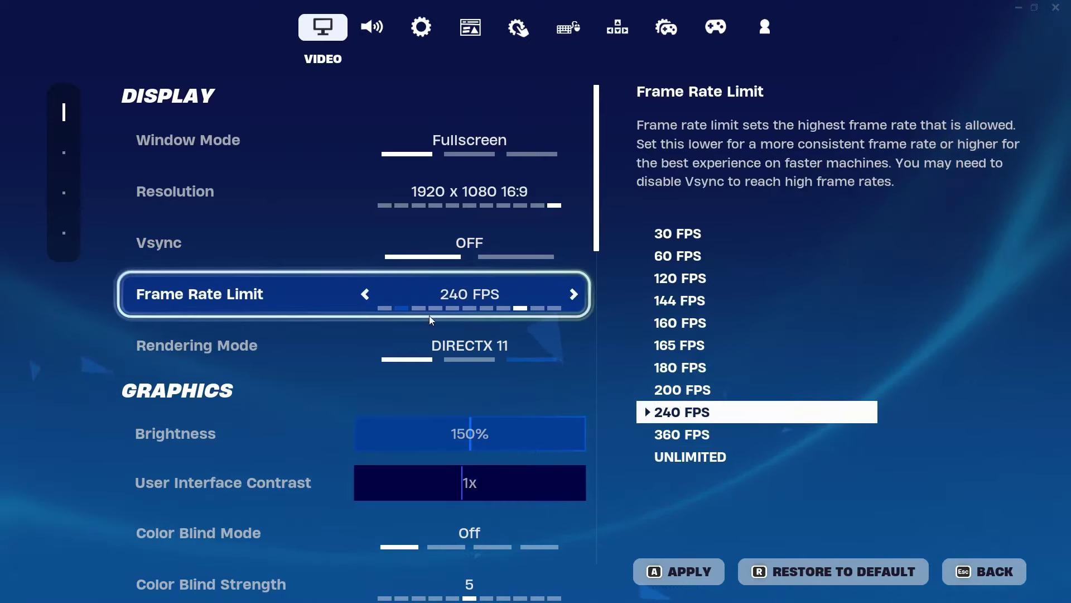
click(363, 294)
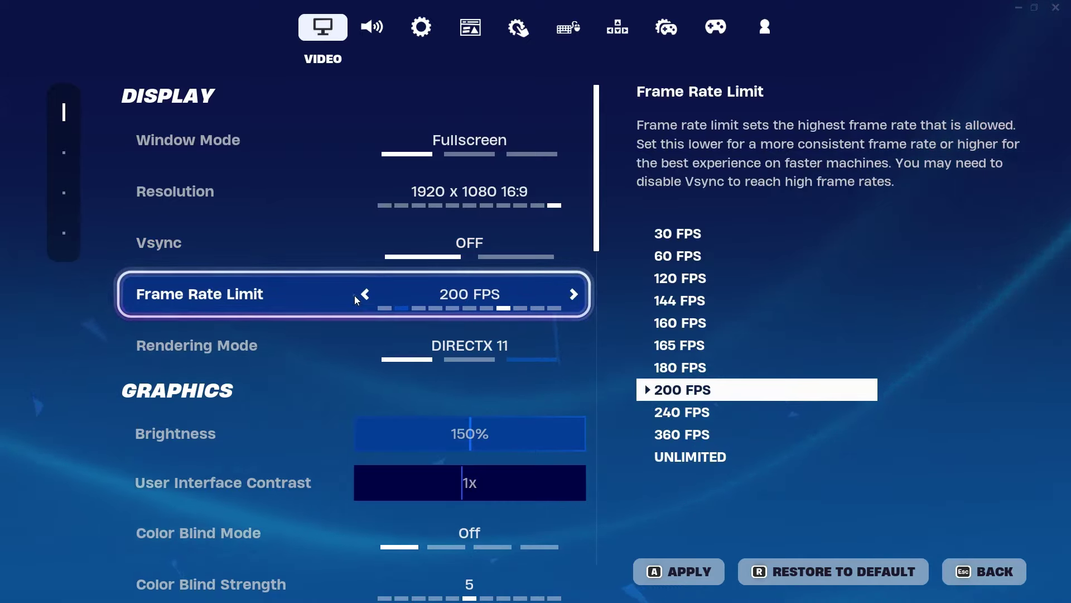
click(363, 294)
click(364, 294)
click(363, 294)
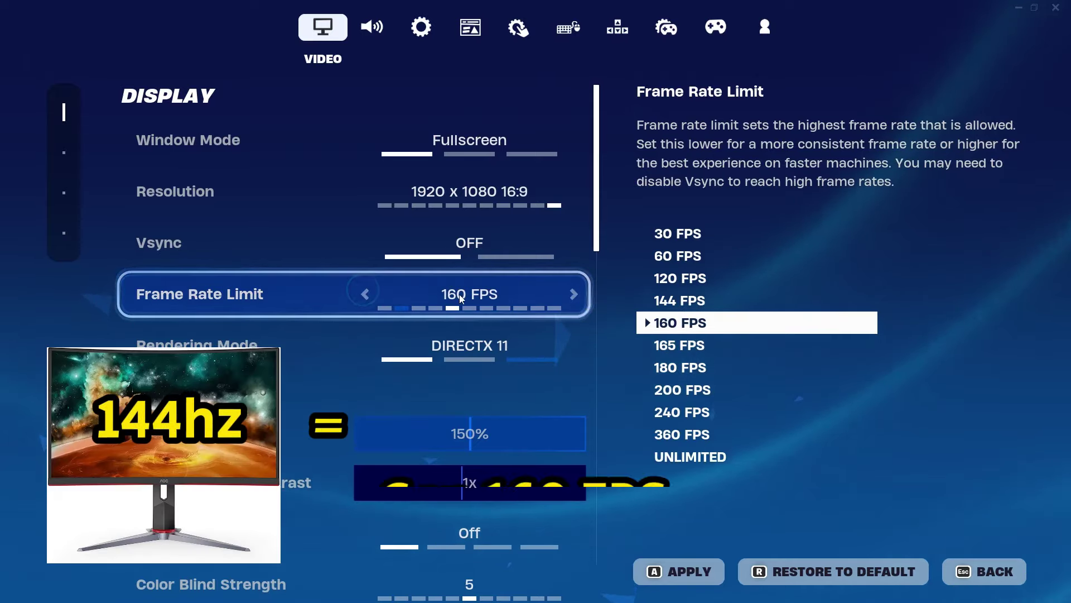
Set View Distance to Near and Effects to Low in the graphics quality settings.
scroll(485, 287, down, 6)
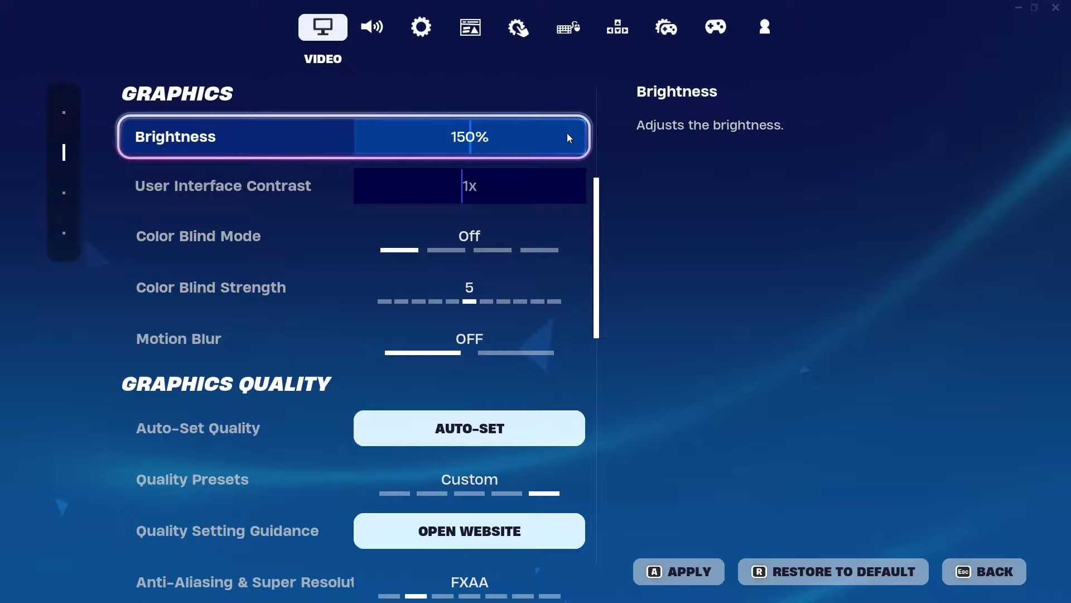
drag(567, 136, 641, 136)
scroll(506, 183, up, 1)
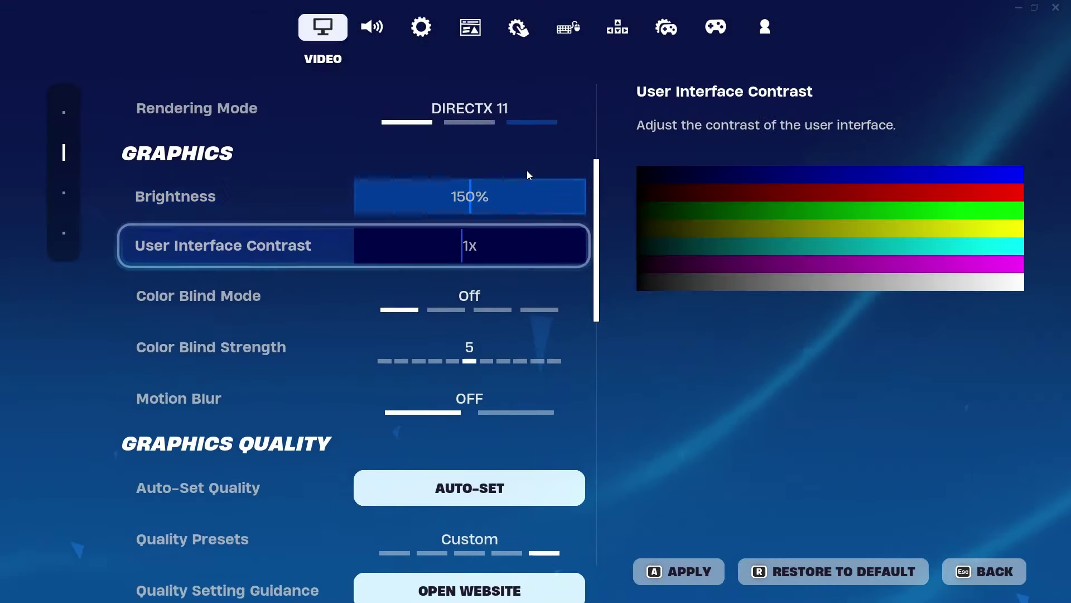
scroll(445, 241, down, 10)
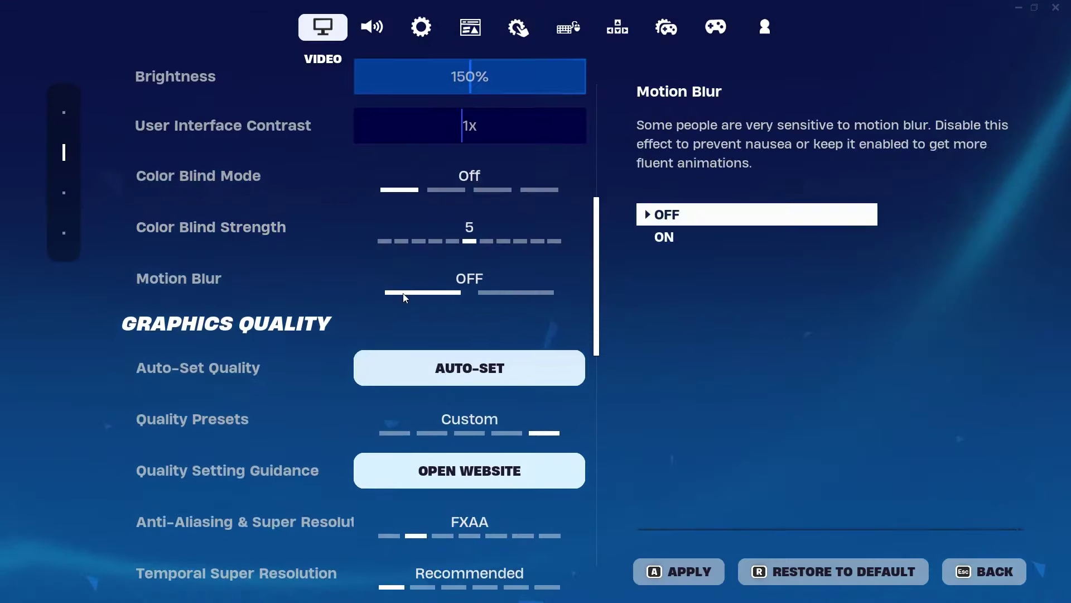
scroll(398, 253, down, 4)
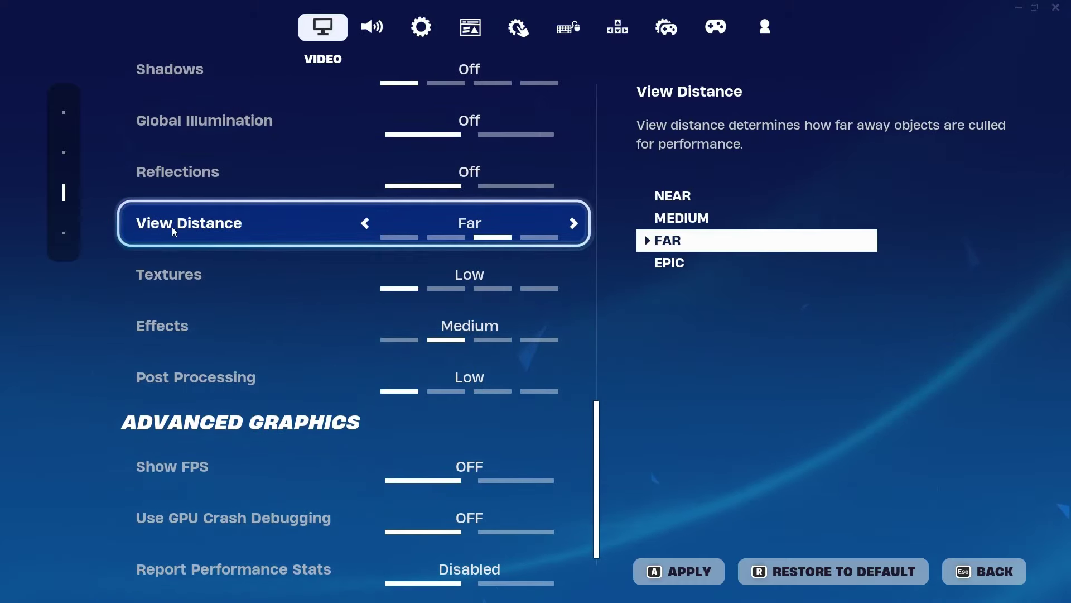
click(365, 222)
click(365, 223)
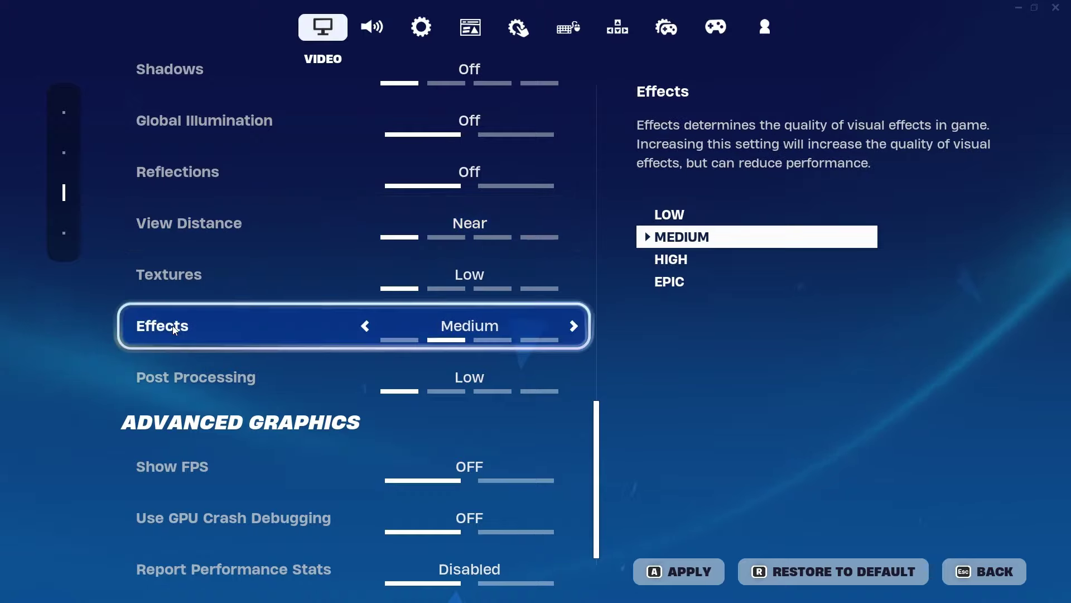
click(366, 324)
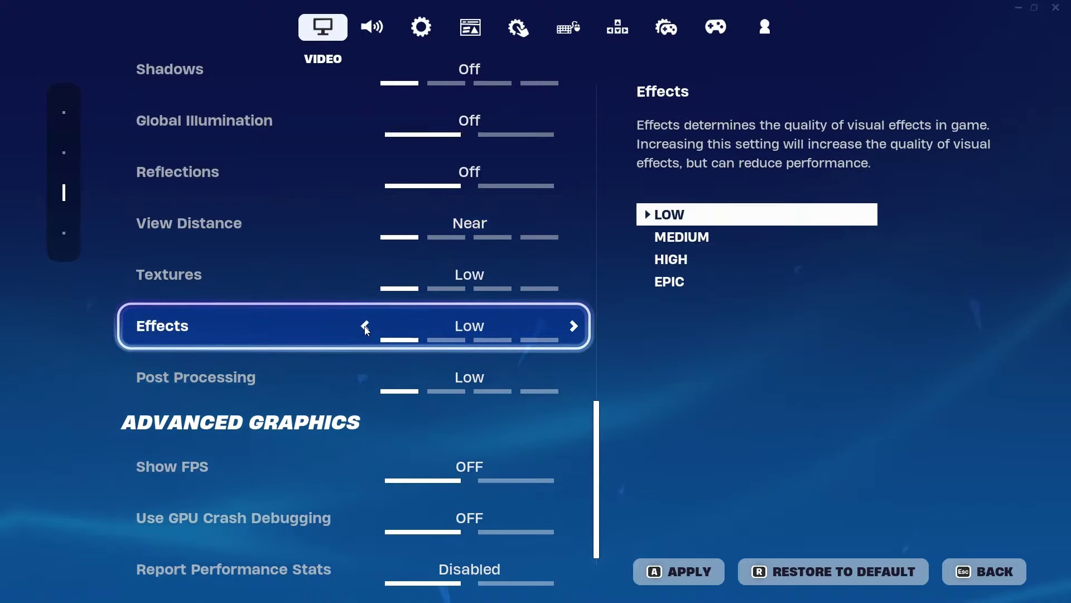
click(364, 326)
click(586, 323)
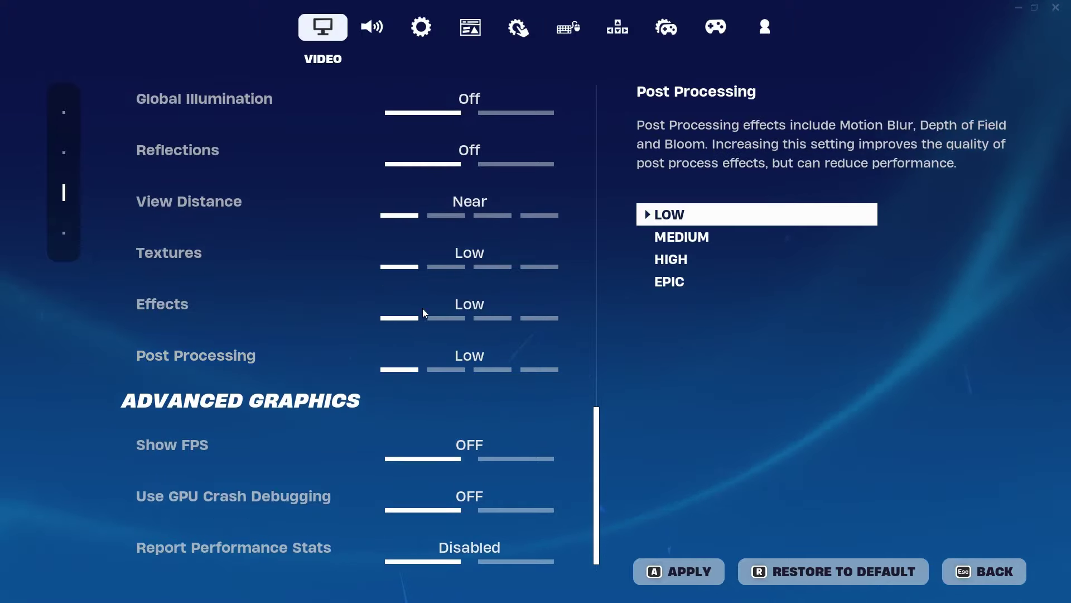
Set the Sound Quality to Low in the audio settings.
click(373, 26)
scroll(374, 182, down, 5)
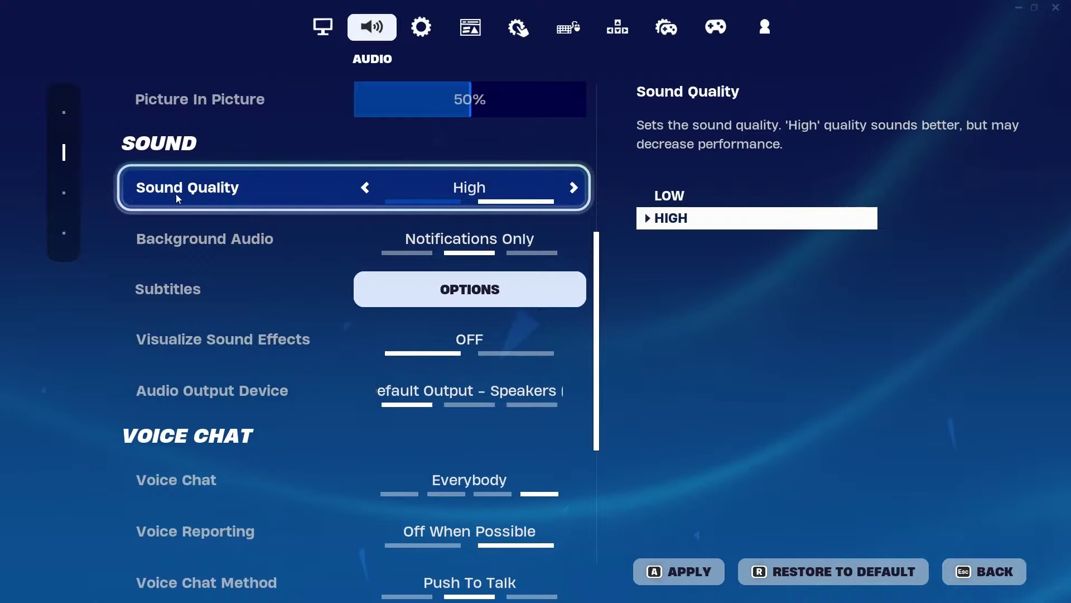
click(371, 182)
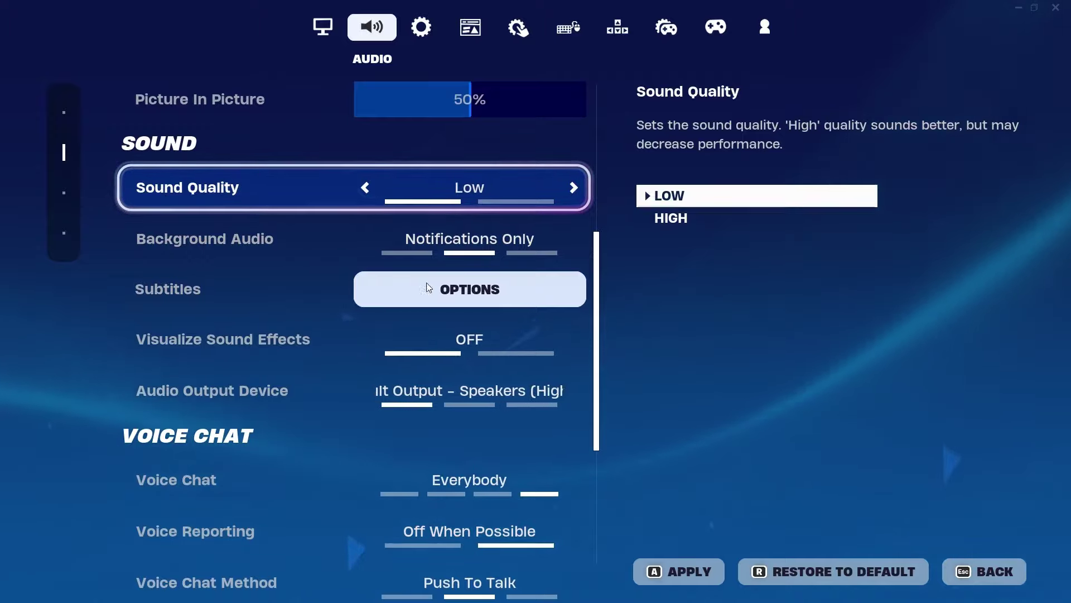
Turn subtitles off and set their text size to Extra Small and background opacity to Clear.
click(461, 293)
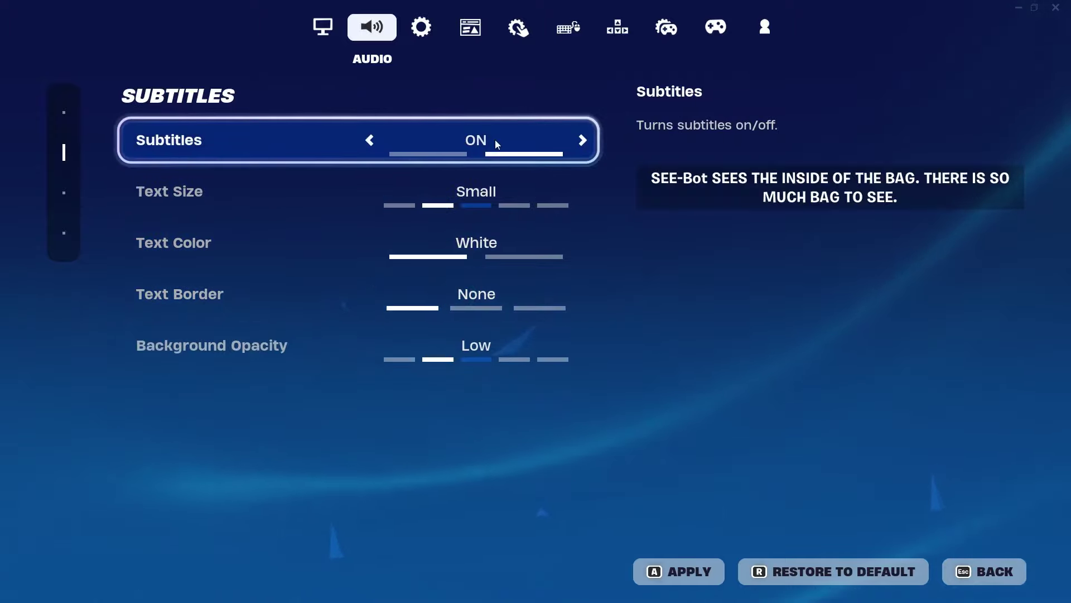
click(375, 140)
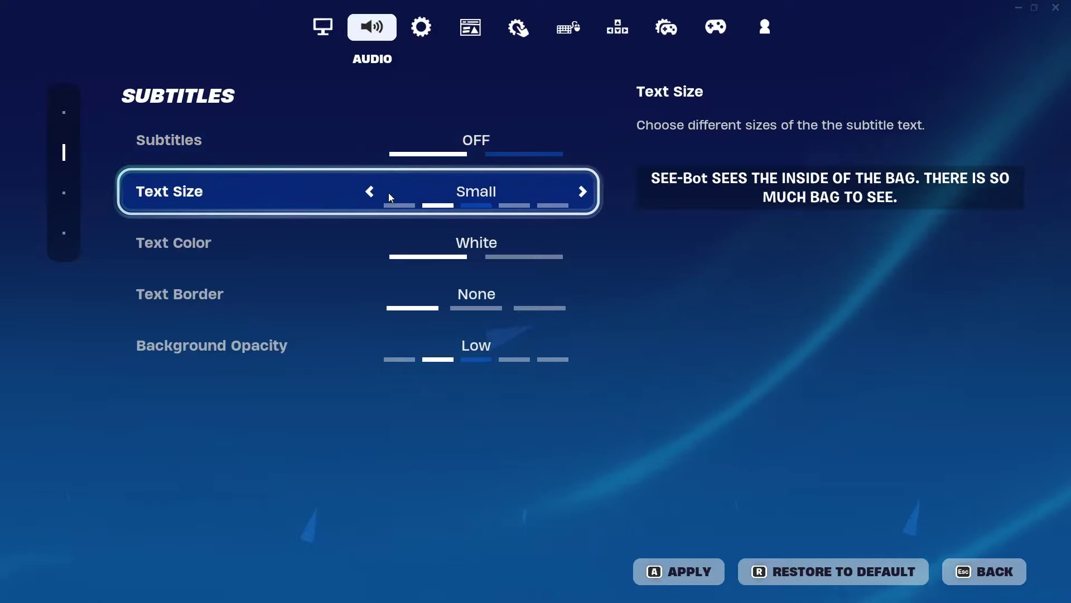
click(371, 192)
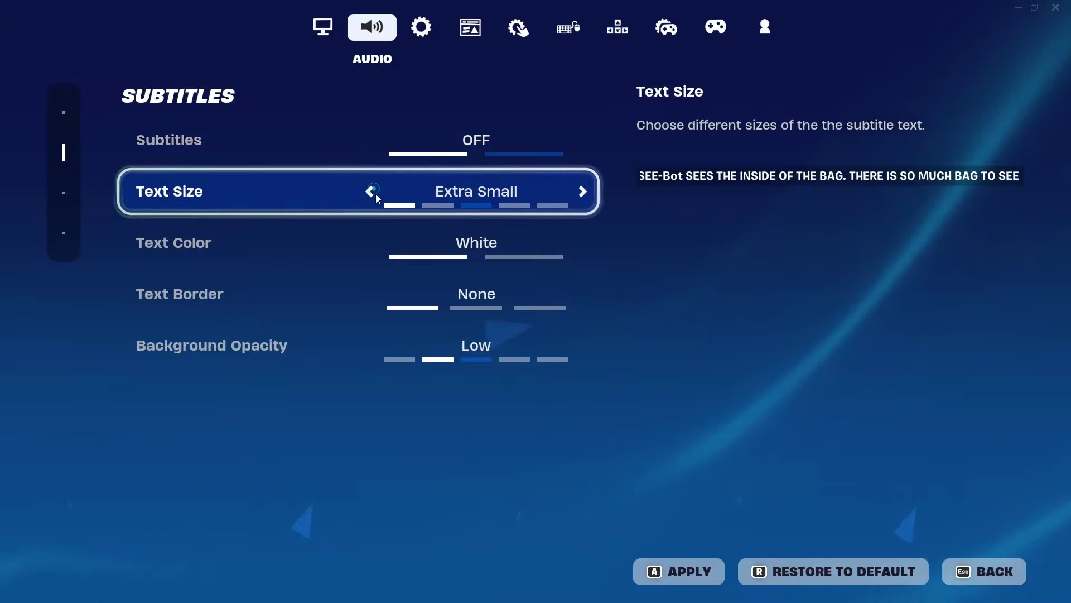
click(370, 346)
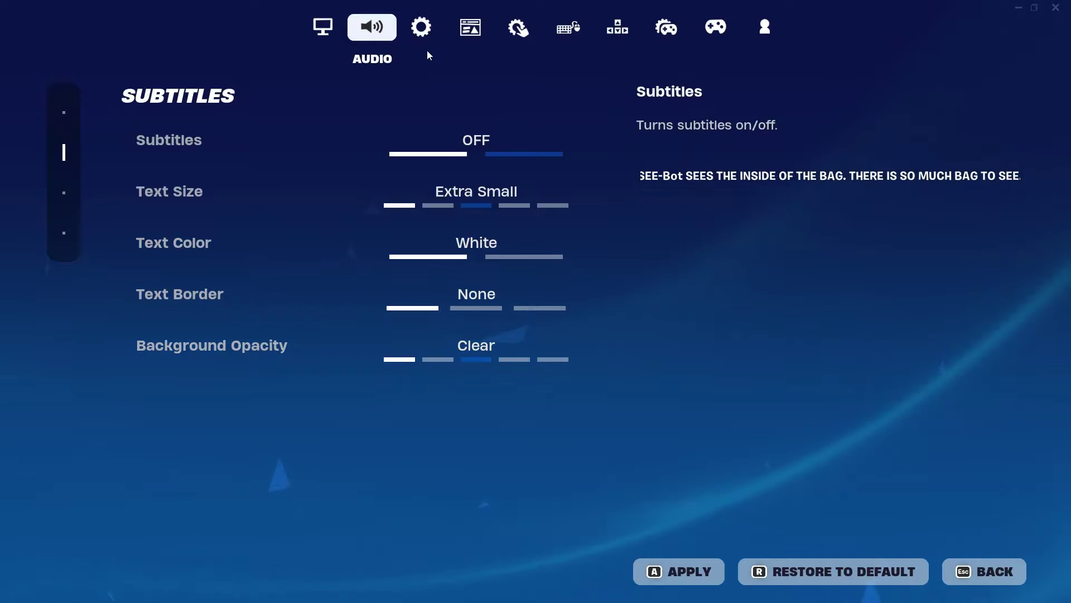
Turn on Hold to Swap Pickup in the game's combat settings.
click(426, 34)
scroll(430, 335, down, 2)
scroll(420, 310, down, 2)
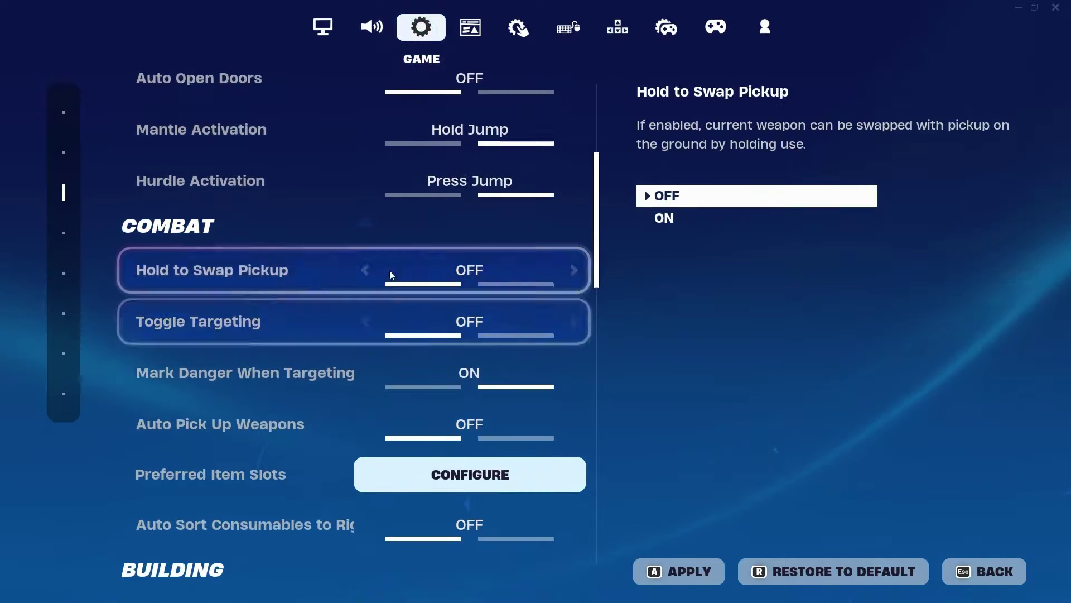
click(547, 287)
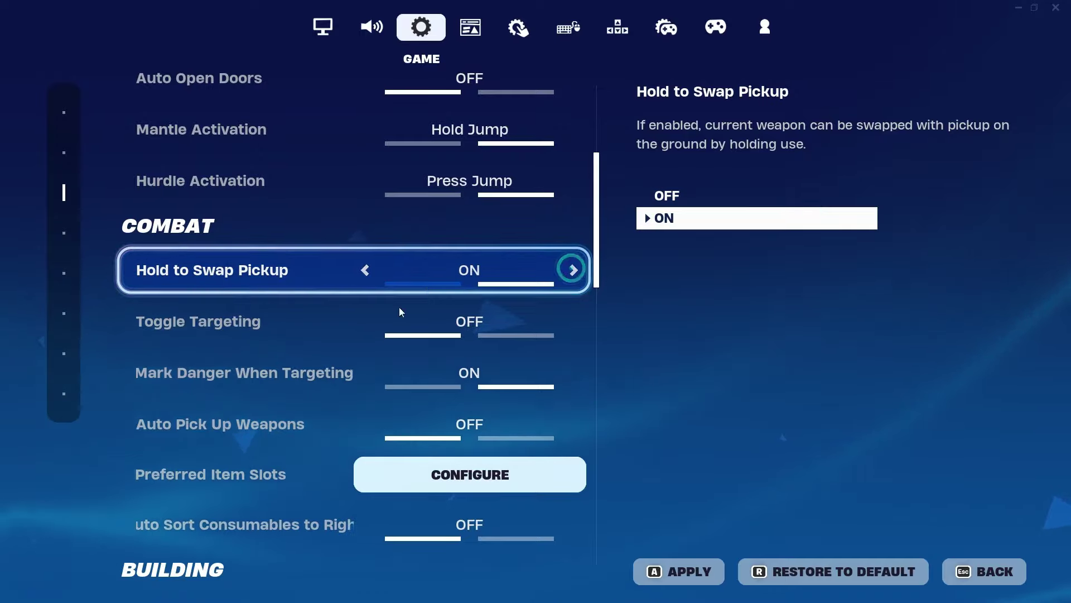
click(441, 329)
Turn off Reset Building Choice and Disable Pre-Edit Option in the building settings.
scroll(440, 327, down, 8)
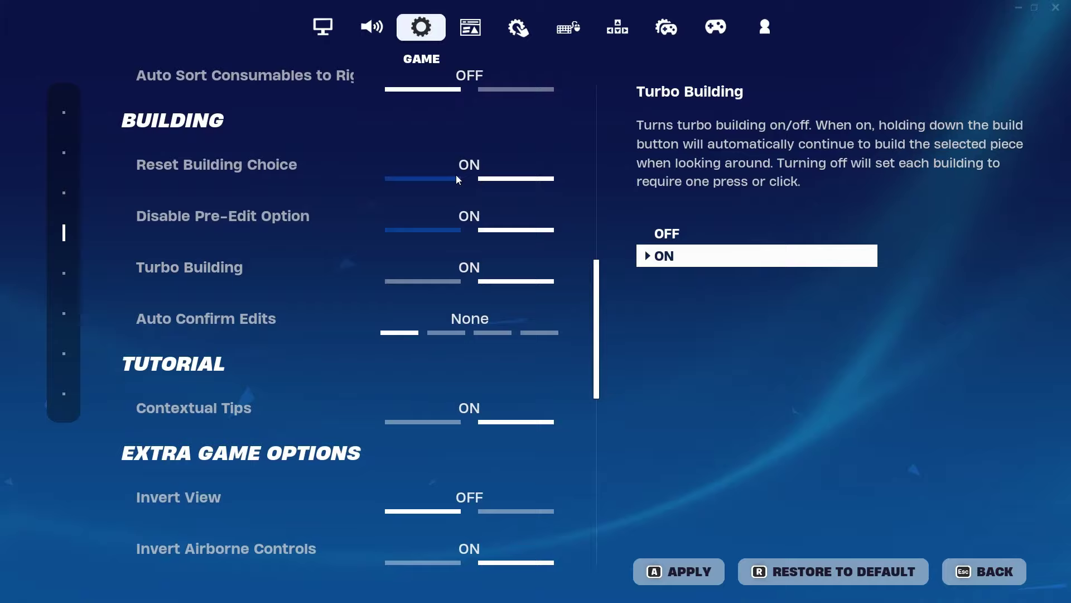
click(400, 177)
click(368, 218)
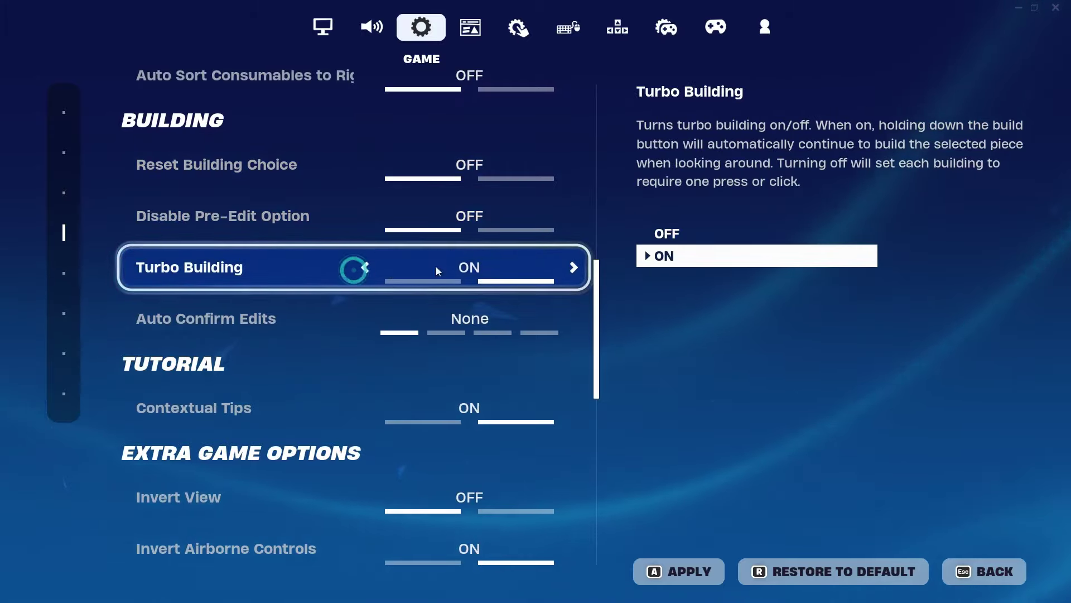
click(363, 266)
Turn off NVIDIA Highlights in the extra game options.
scroll(357, 246, down, 5)
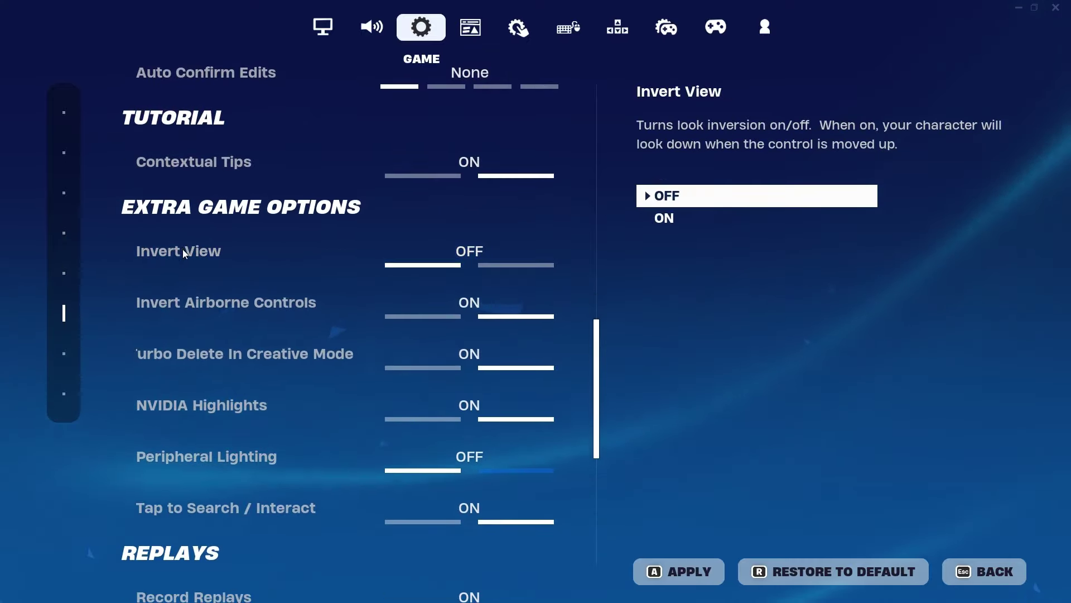
scroll(182, 250, down, 3)
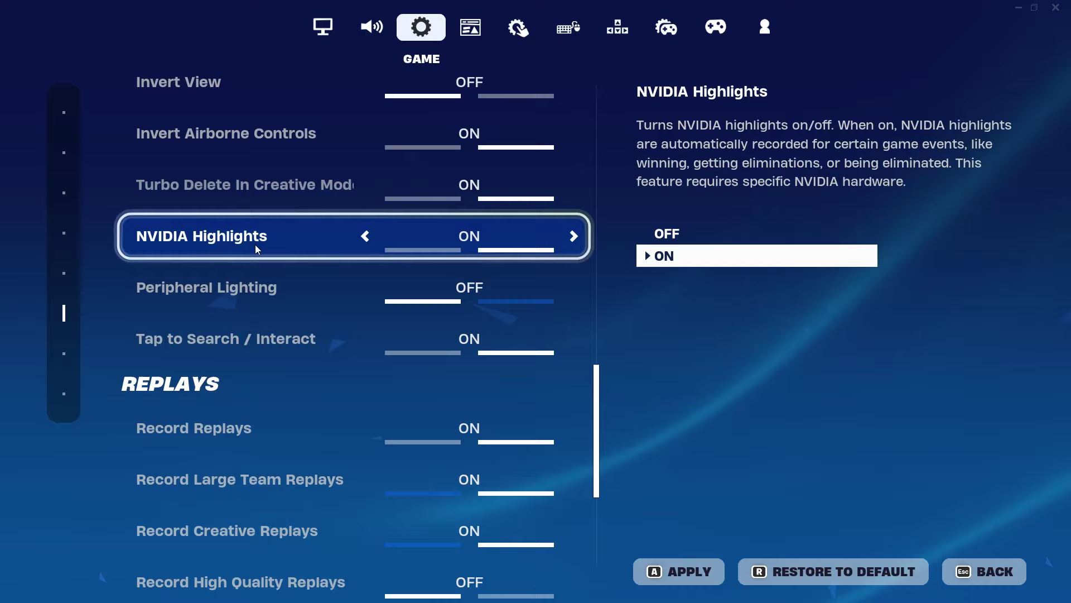
click(363, 237)
Turn off Record Replays and Record Large Team Replays in the replay settings.
scroll(391, 307, down, 2)
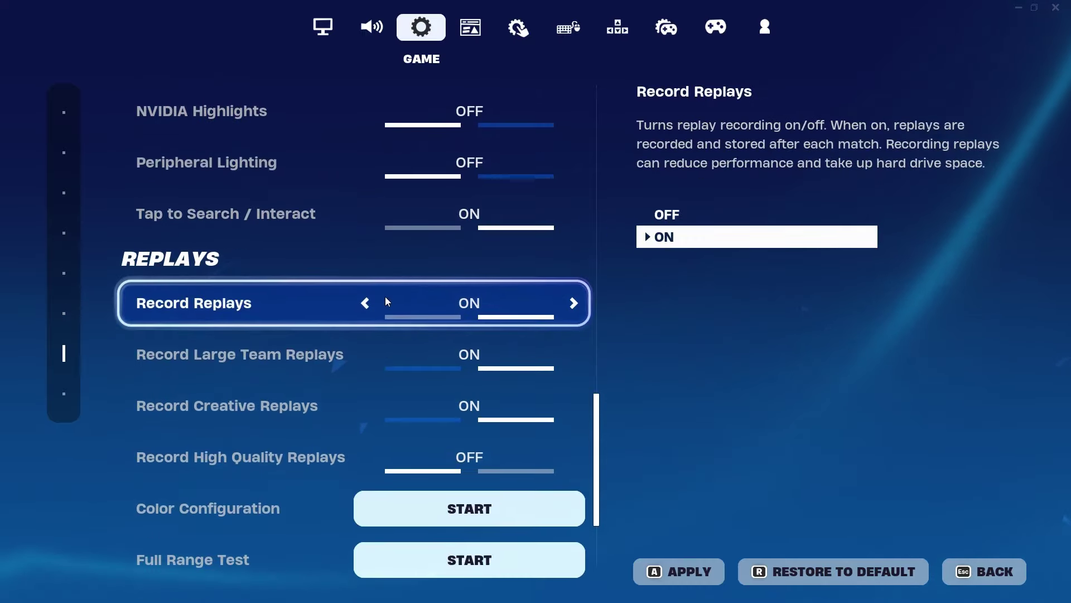
click(365, 299)
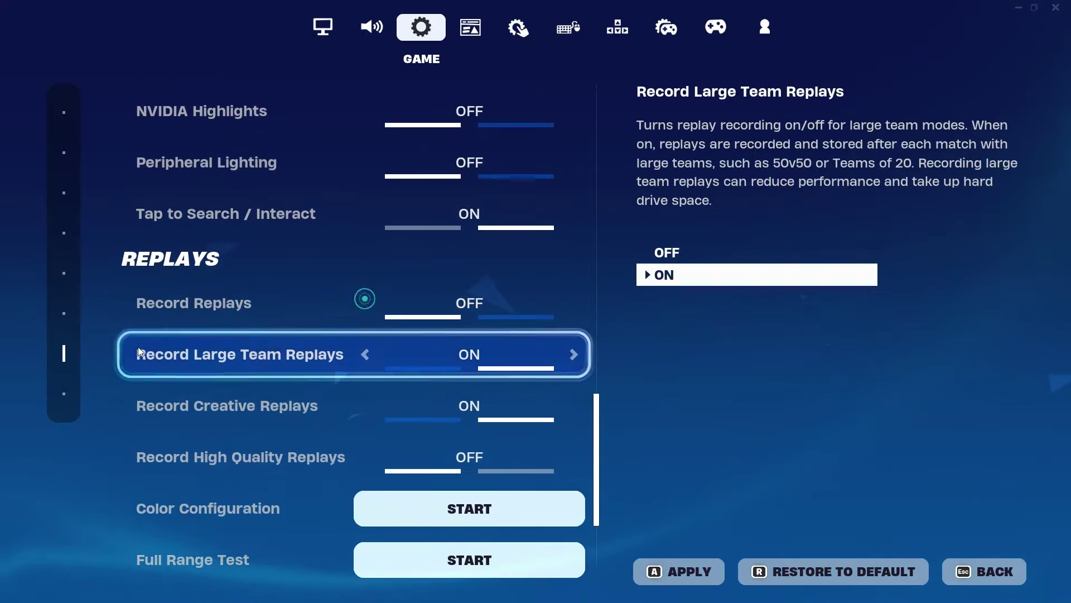
click(366, 356)
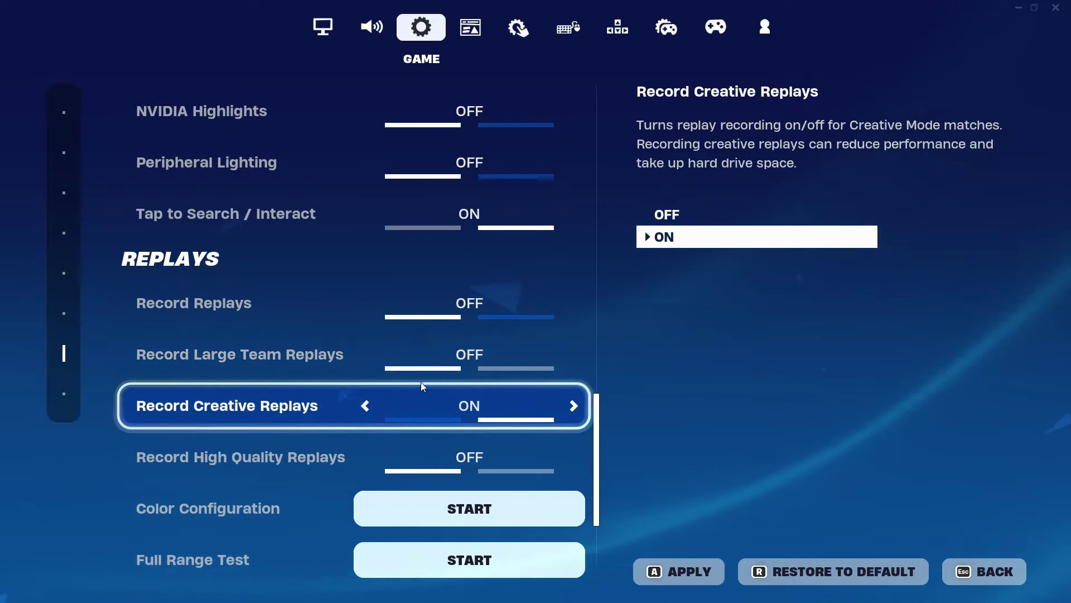
Turn off both energy saving options, for the idle frontend and for the inactive window.
scroll(393, 331, down, 3)
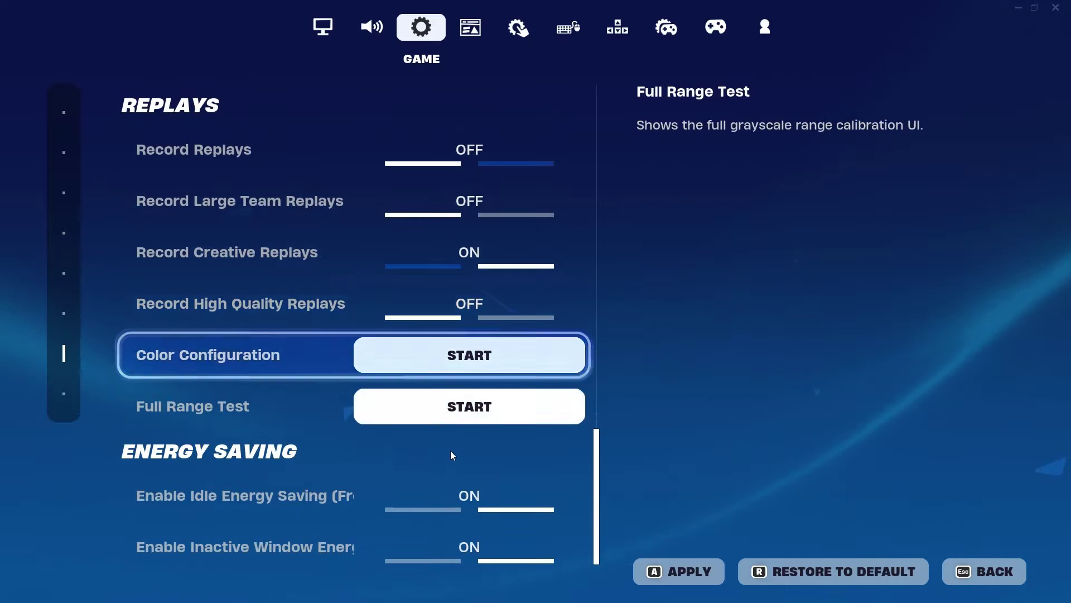
click(364, 496)
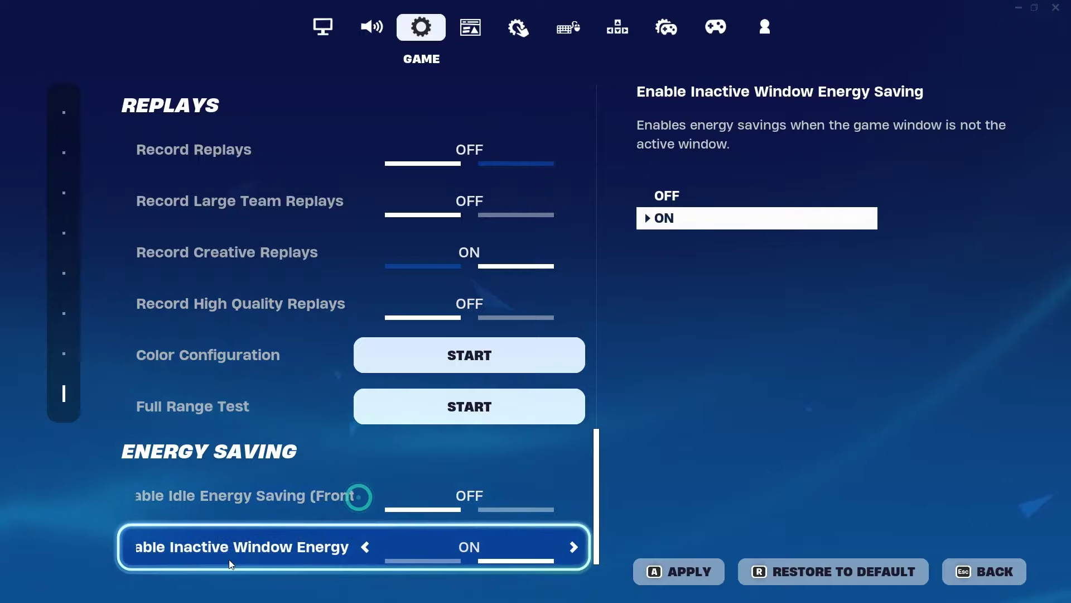
click(365, 548)
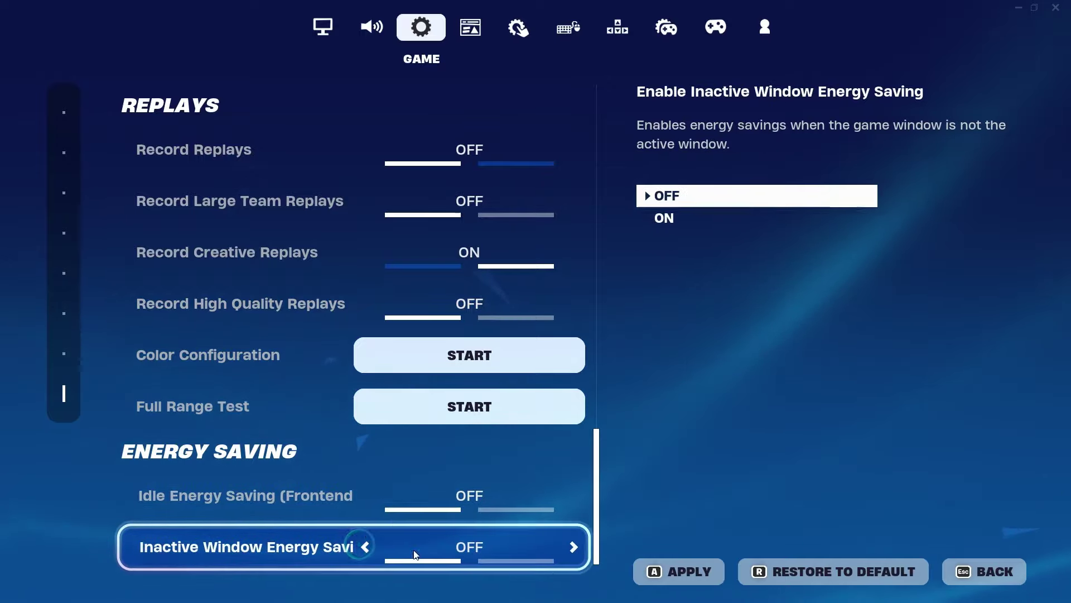
Bind Switch Quickbar to the A key in the keyboard controls, then apply and keep the changed settings.
click(630, 24)
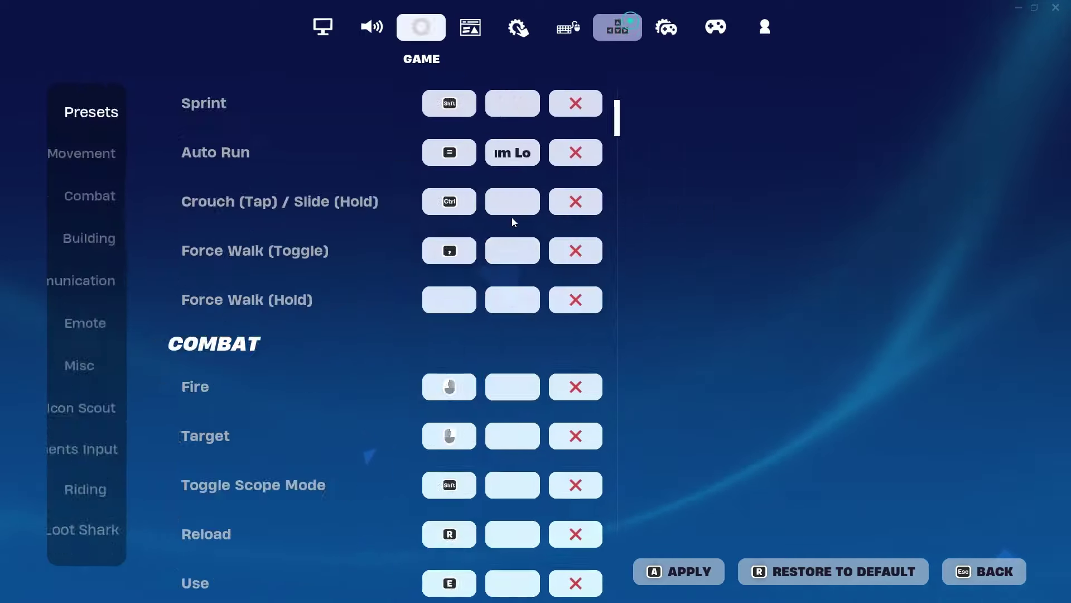
scroll(597, 82, down, 3)
scroll(600, 117, down, 20)
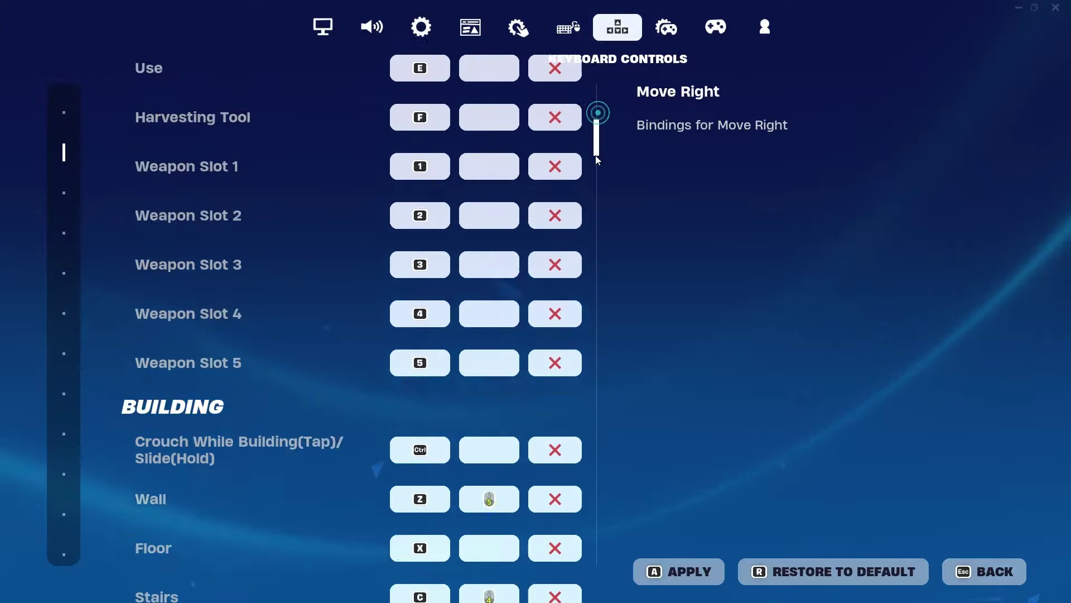
scroll(224, 257, down, 9)
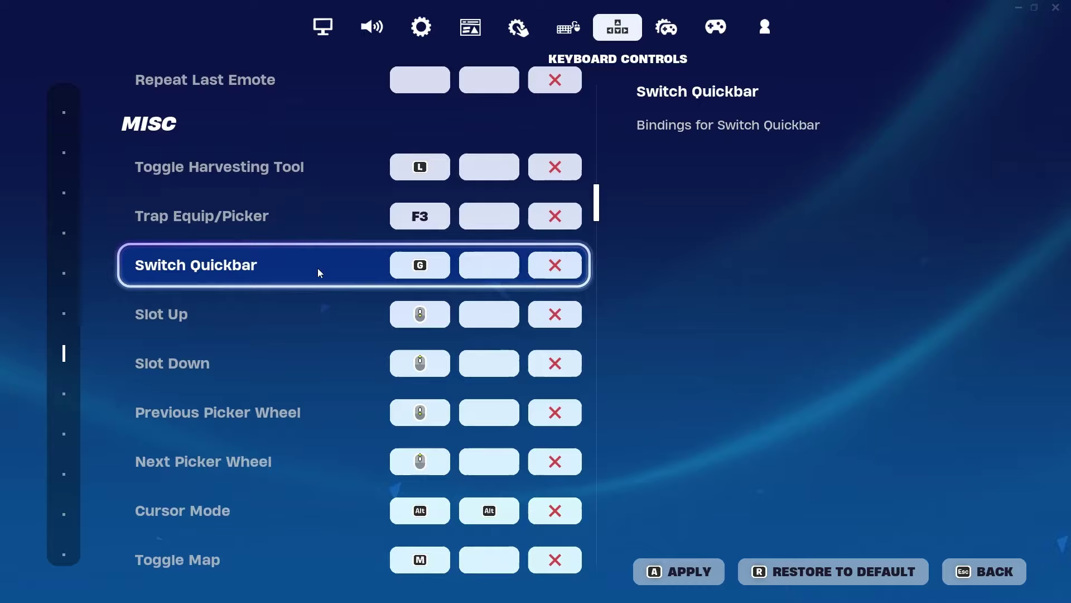
click(418, 267)
key(a)
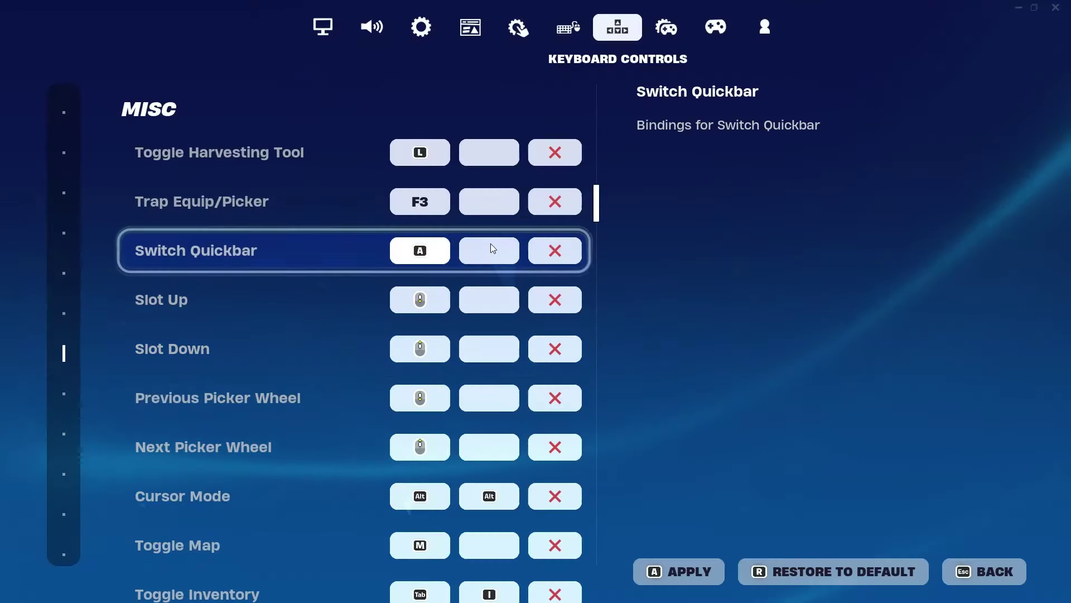
click(692, 575)
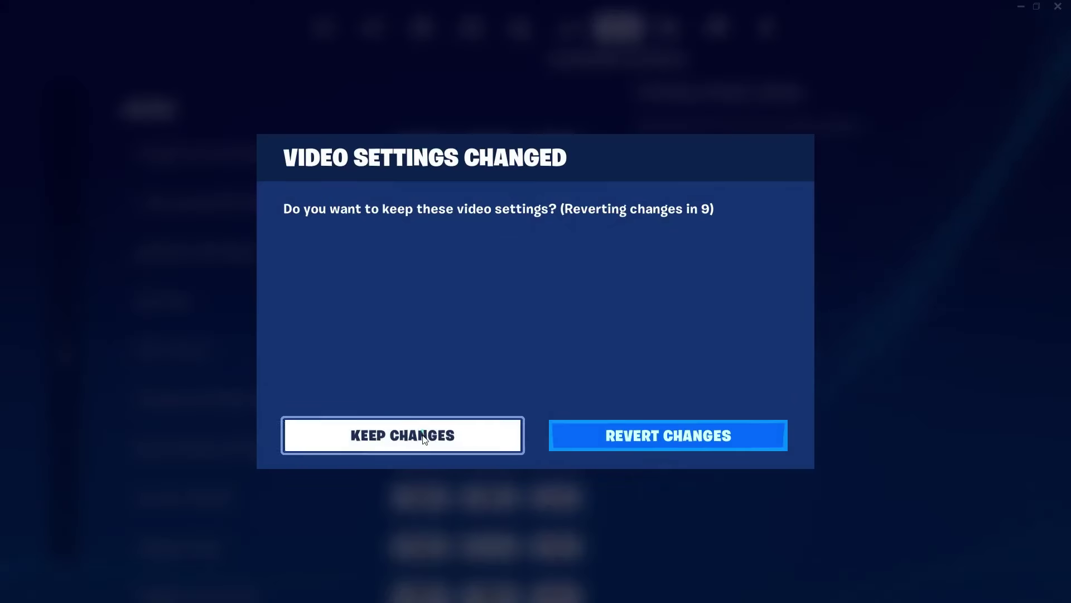
click(422, 434)
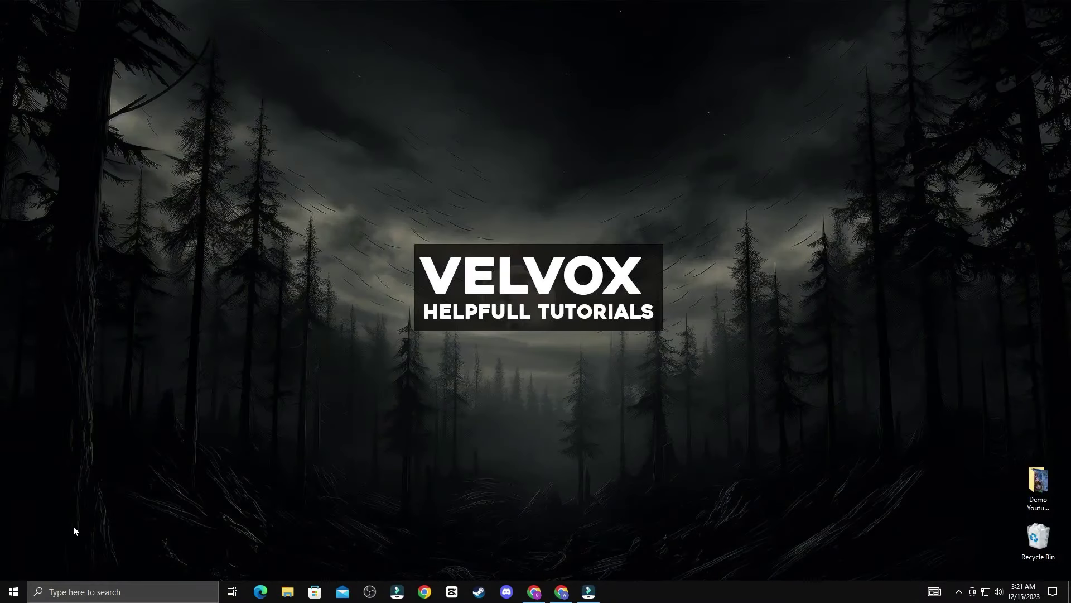
Switch to Windows Settings and, under the system notifications, enable suggestions for finishing setting up the device.
click(13, 592)
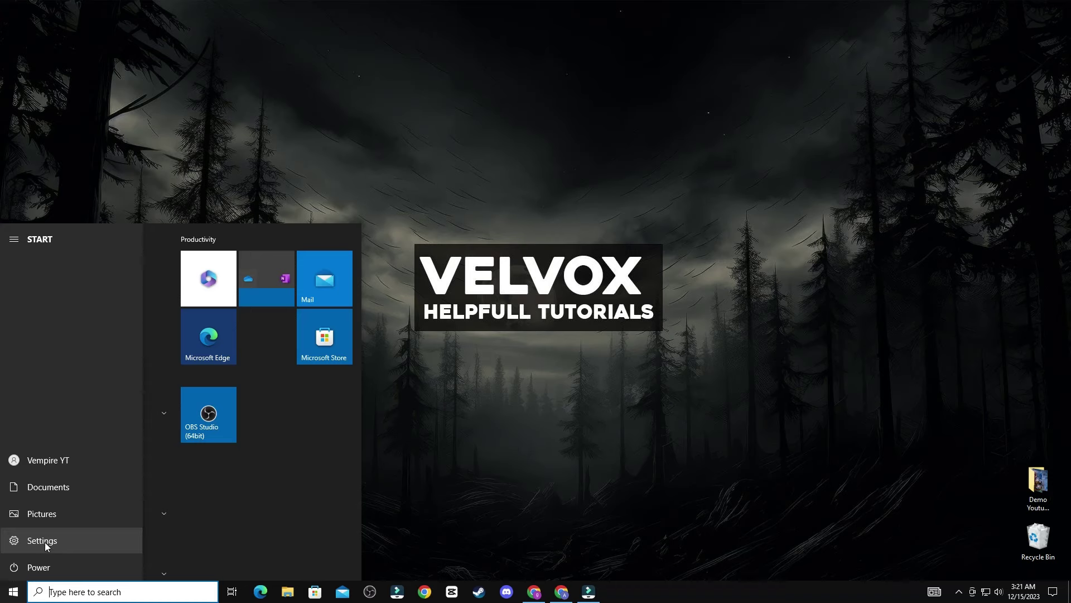
click(32, 543)
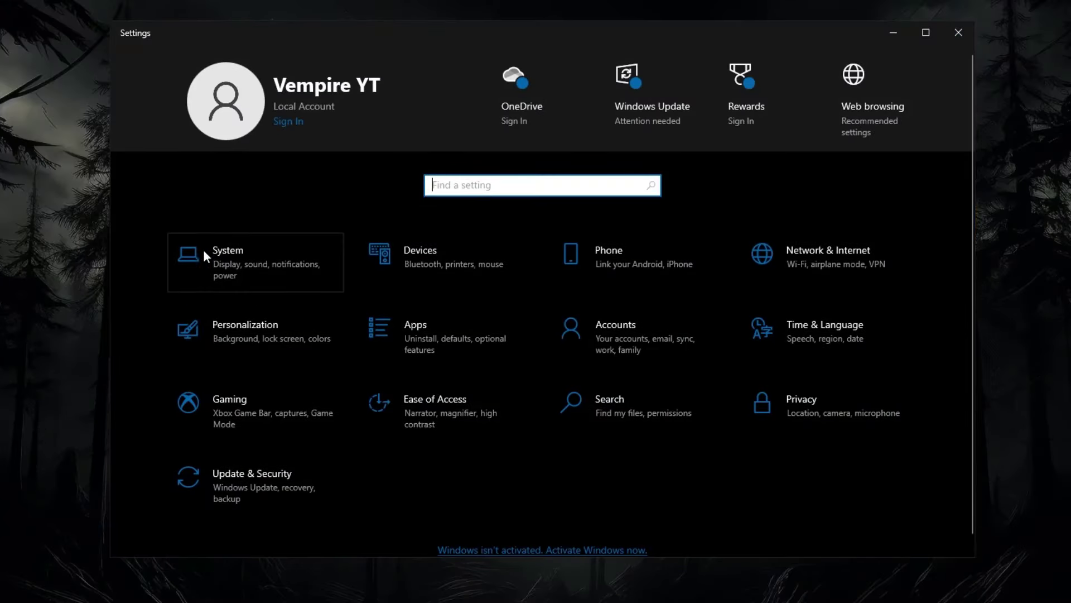
click(223, 262)
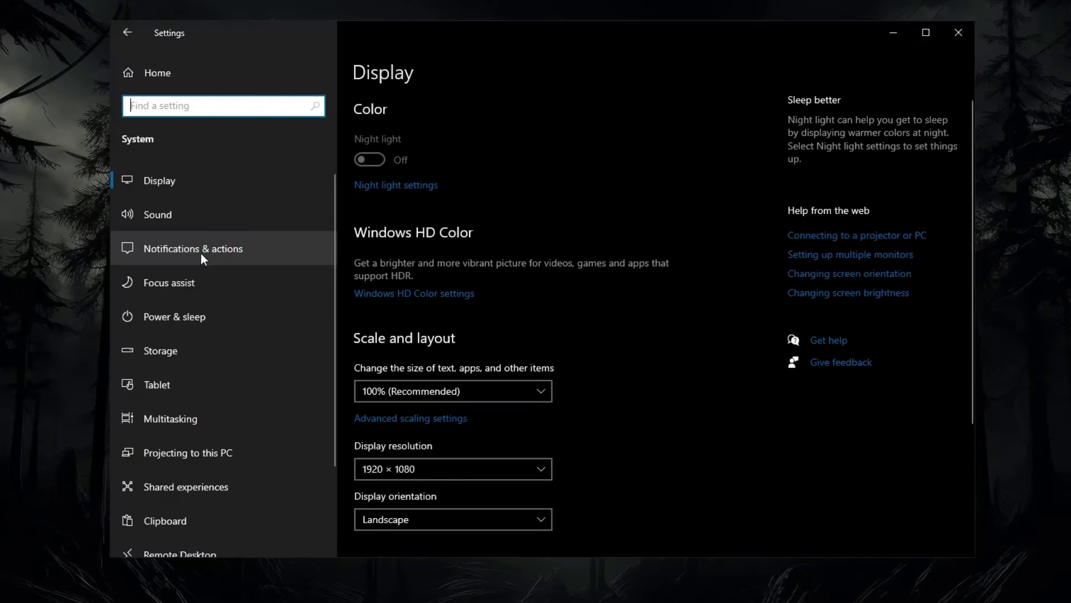
click(165, 252)
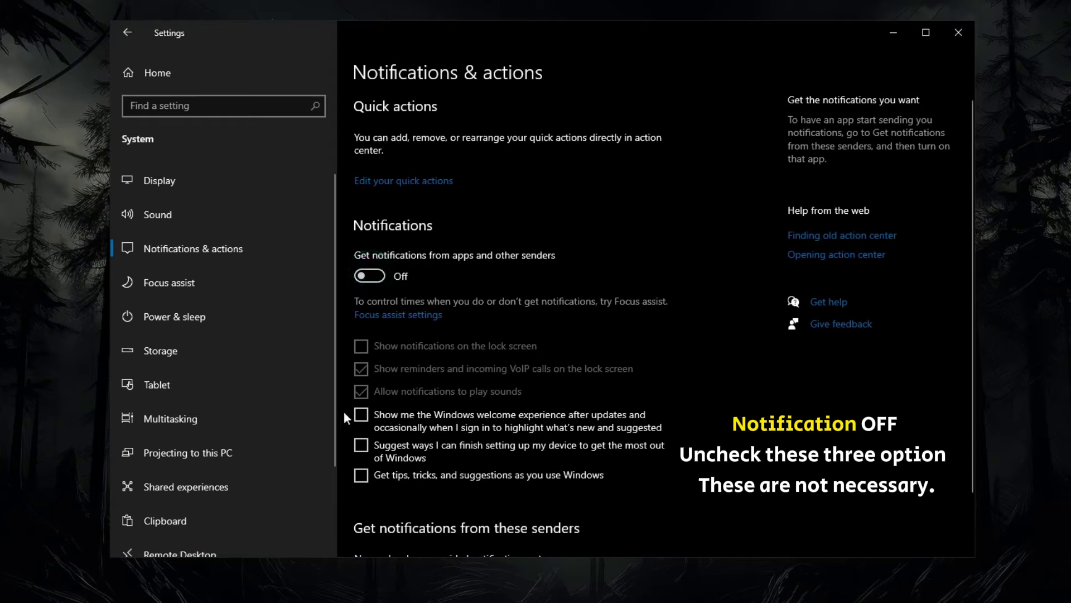
click(361, 445)
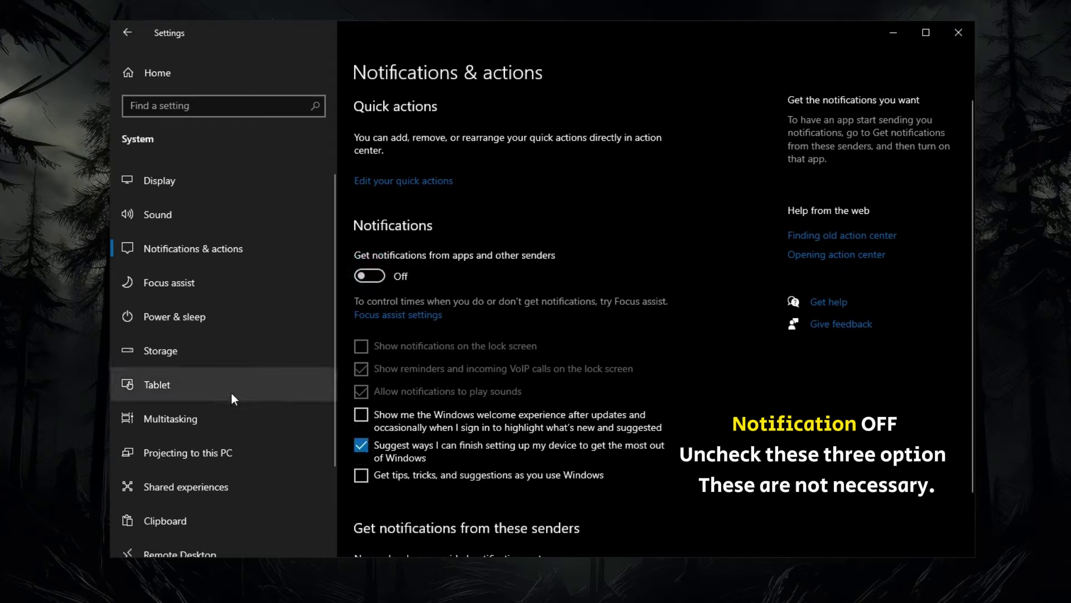
Set Focus assist to Off in the system settings.
scroll(188, 395, down, 3)
scroll(178, 223, up, 1)
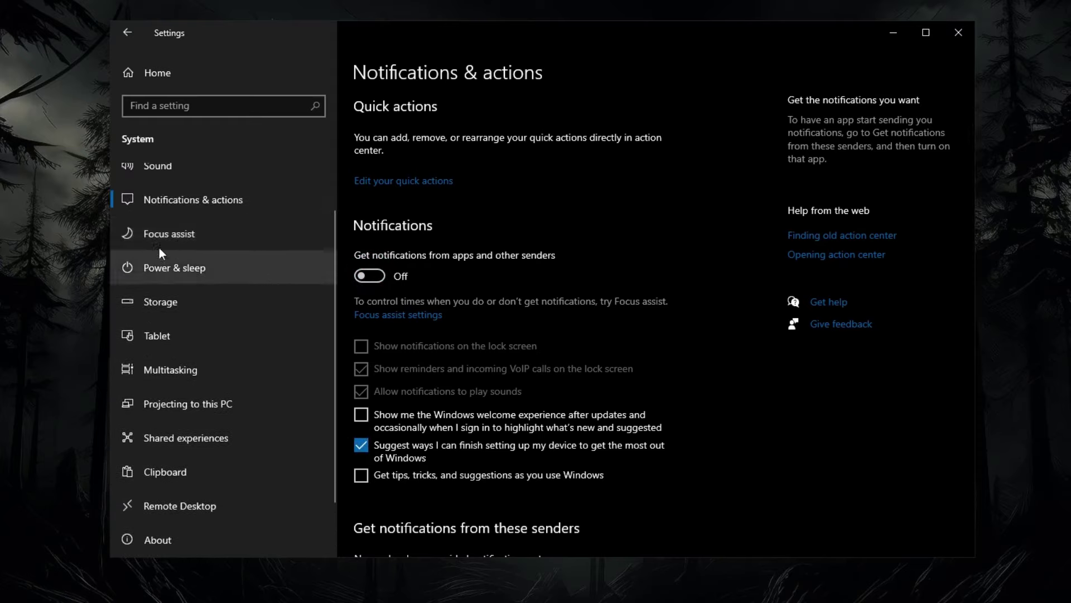
scroll(178, 239, up, 1)
click(179, 288)
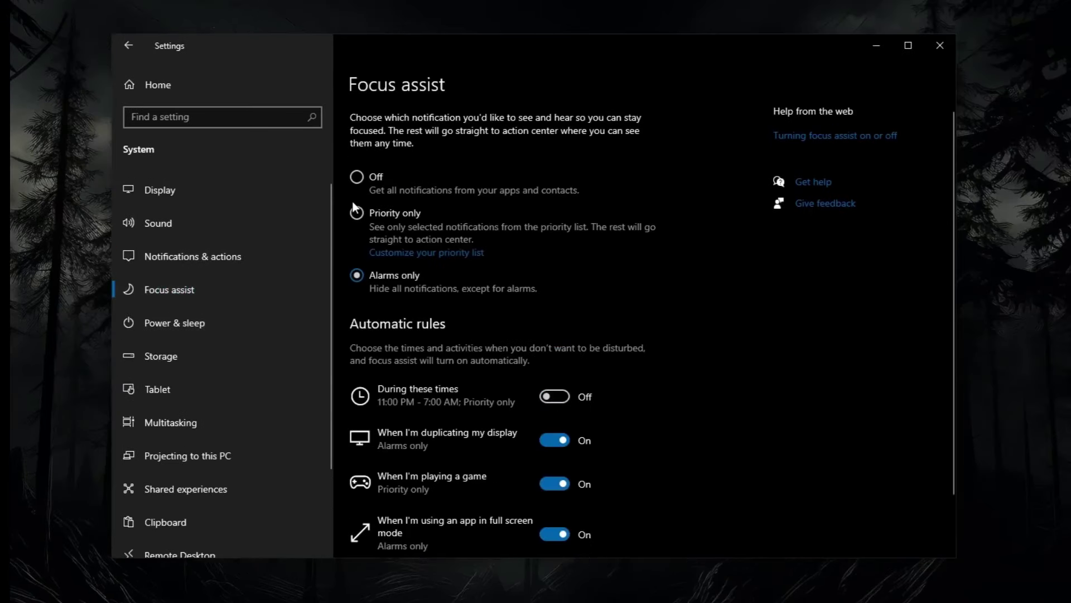
click(357, 175)
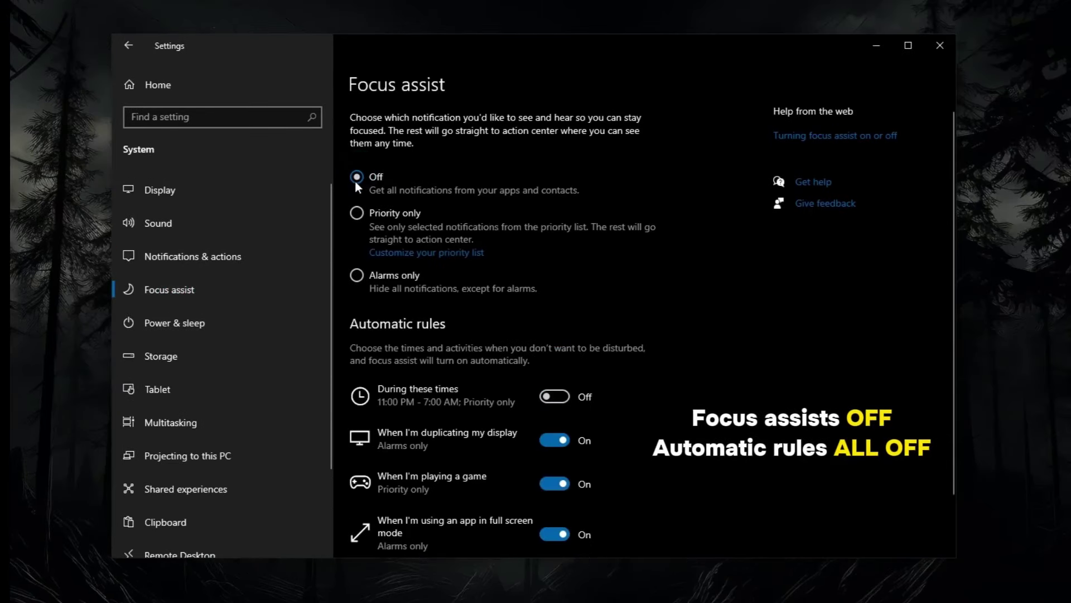
Turn off the Focus assist automatic rules for duplicating the display, playing a game and using a full-screen app.
scroll(501, 374, down, 2)
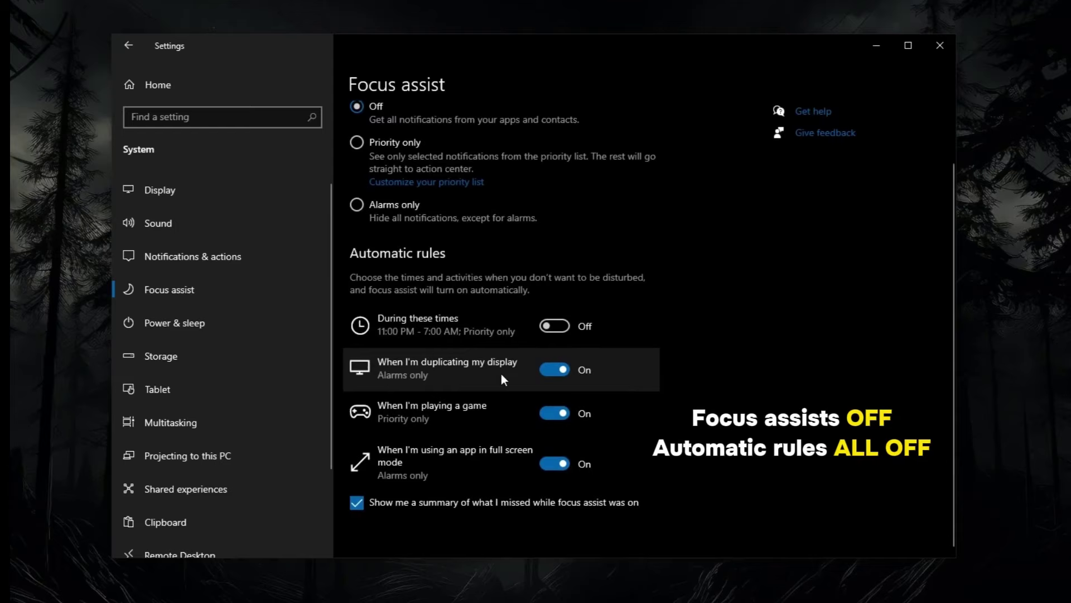
click(556, 369)
click(557, 412)
click(555, 463)
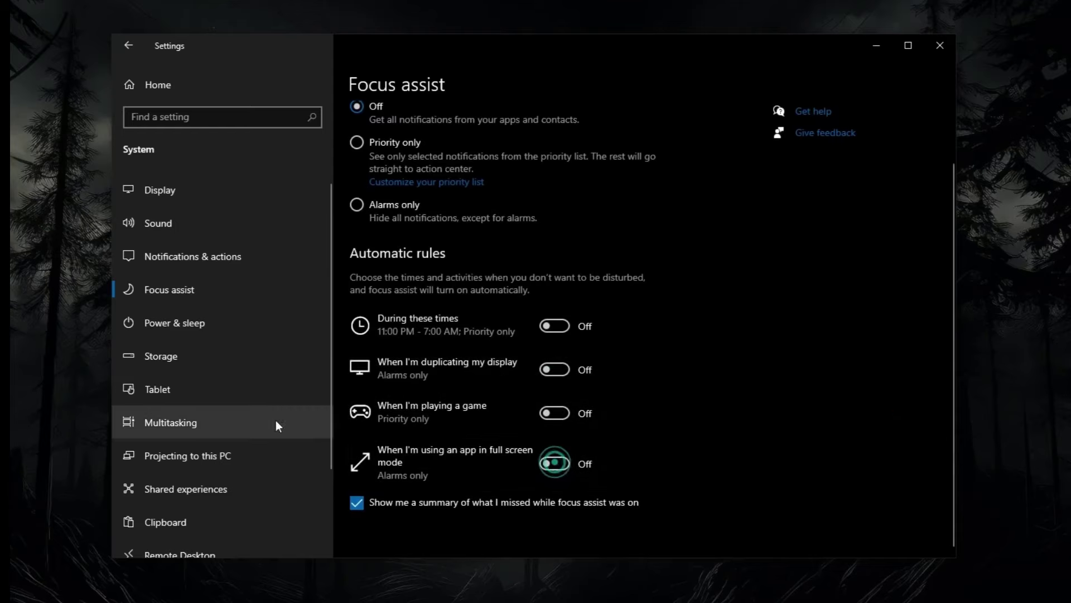
Turn off Snap windows in the Multitasking settings.
scroll(245, 413, down, 3)
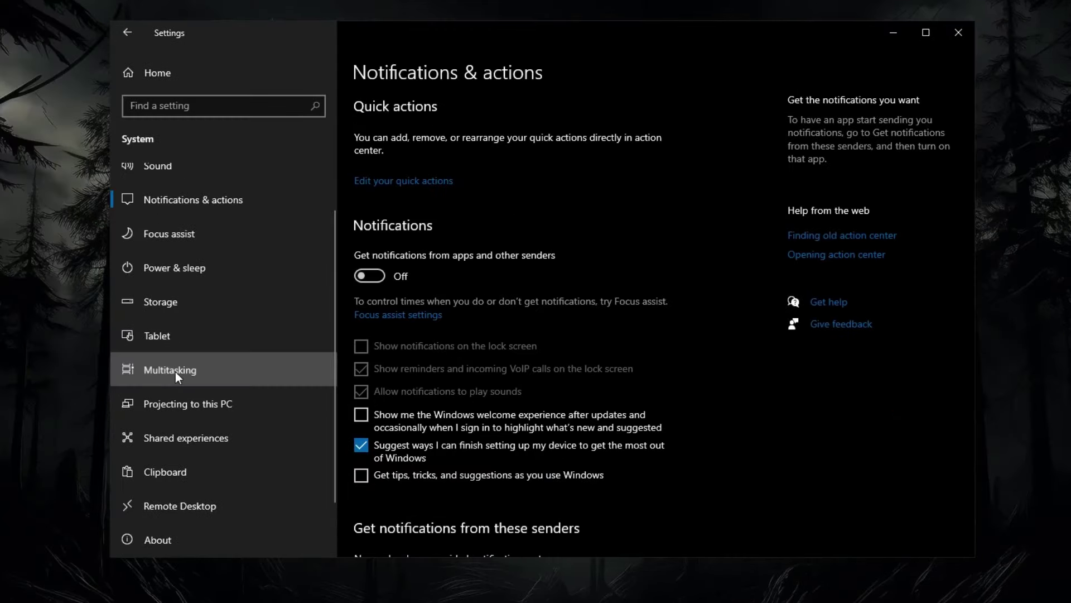
click(175, 370)
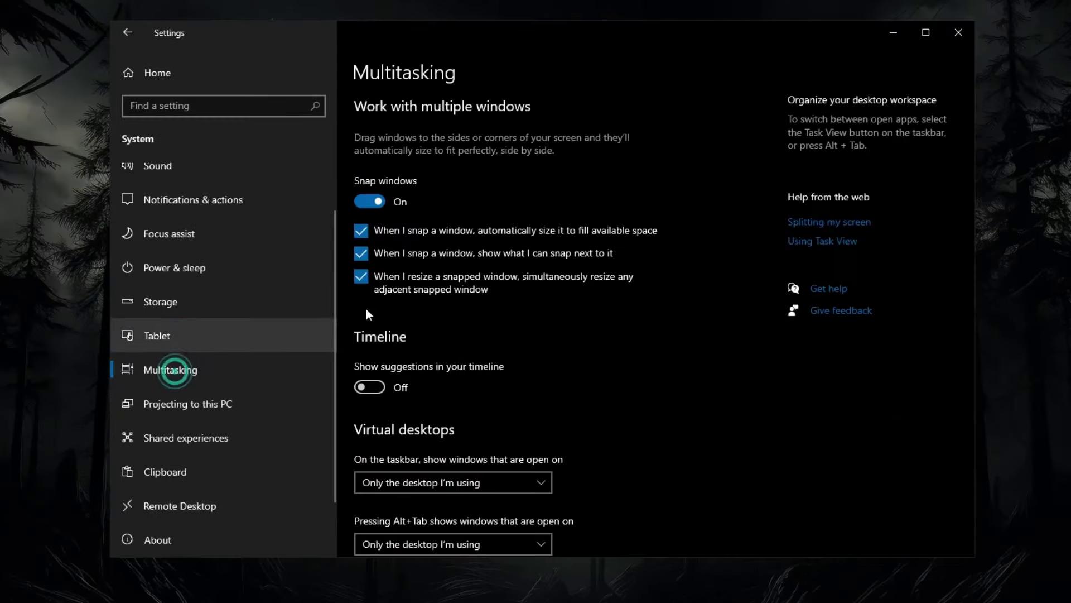
click(372, 203)
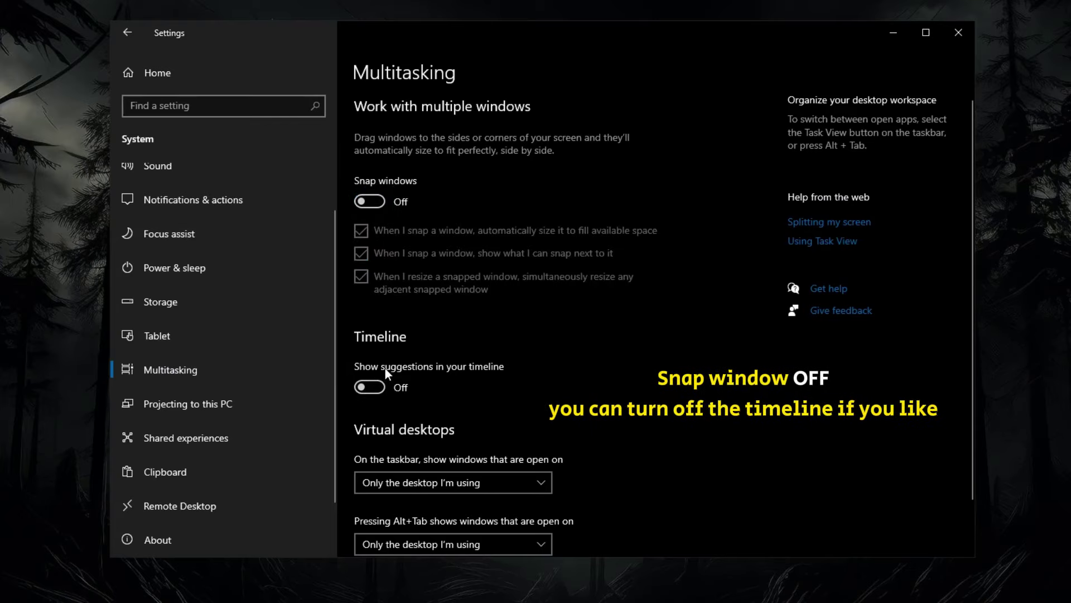
Turn off Share across devices in the Shared experiences settings.
click(184, 436)
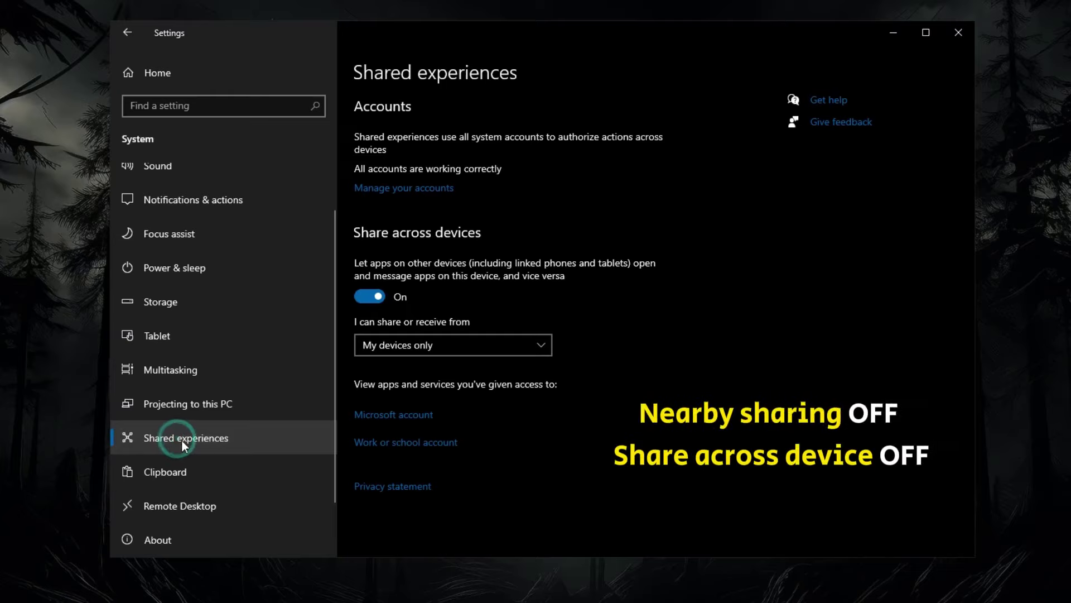
click(379, 297)
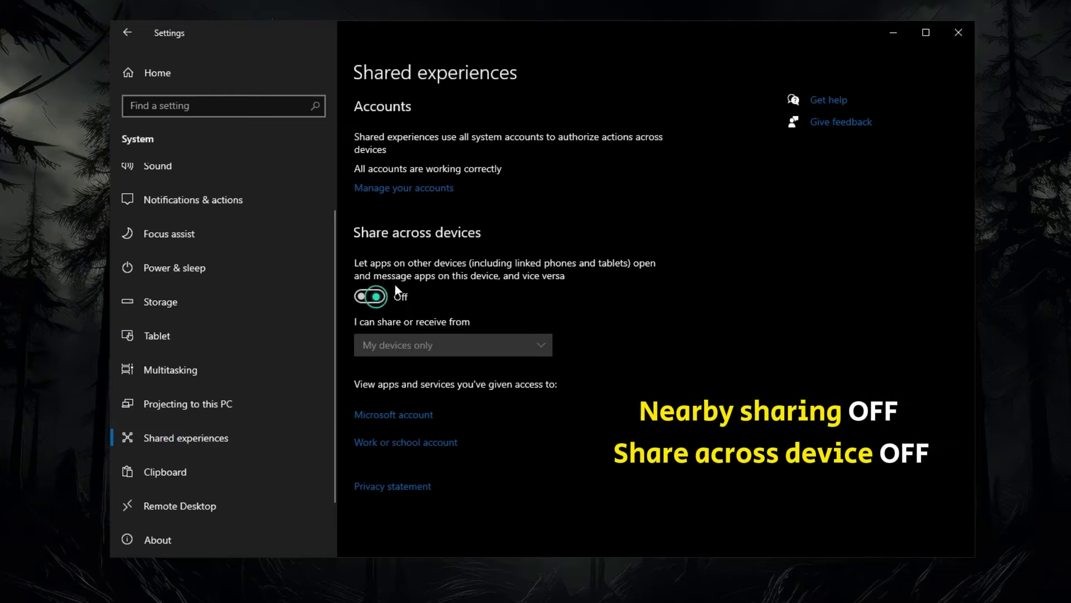
scroll(190, 468, down, 2)
scroll(186, 469, up, 3)
Review the transparency effects setting under the personalization colors, as well as the taskbar options.
click(178, 72)
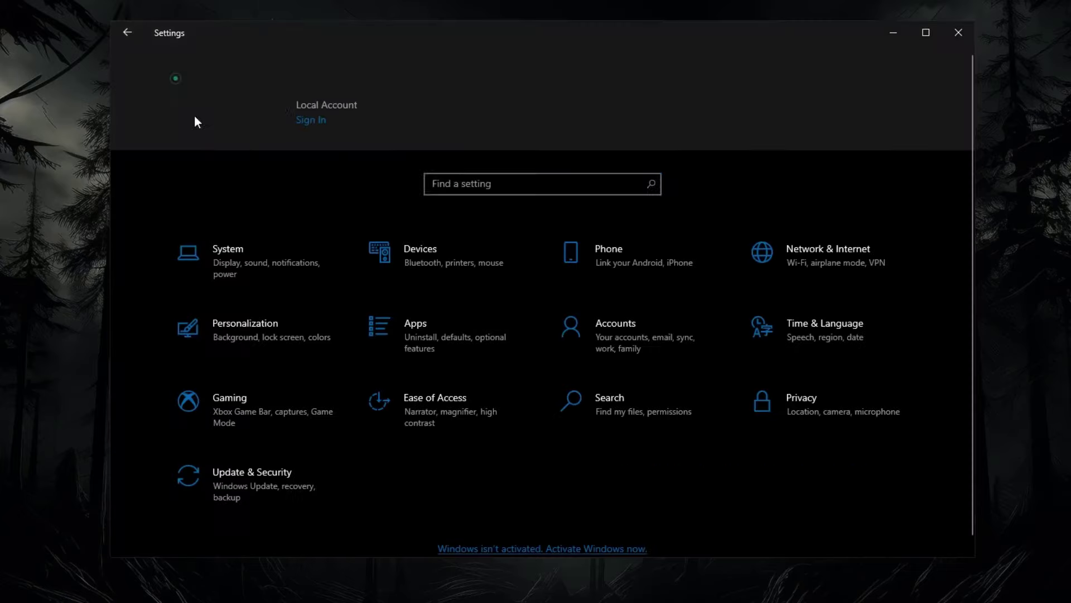
click(239, 336)
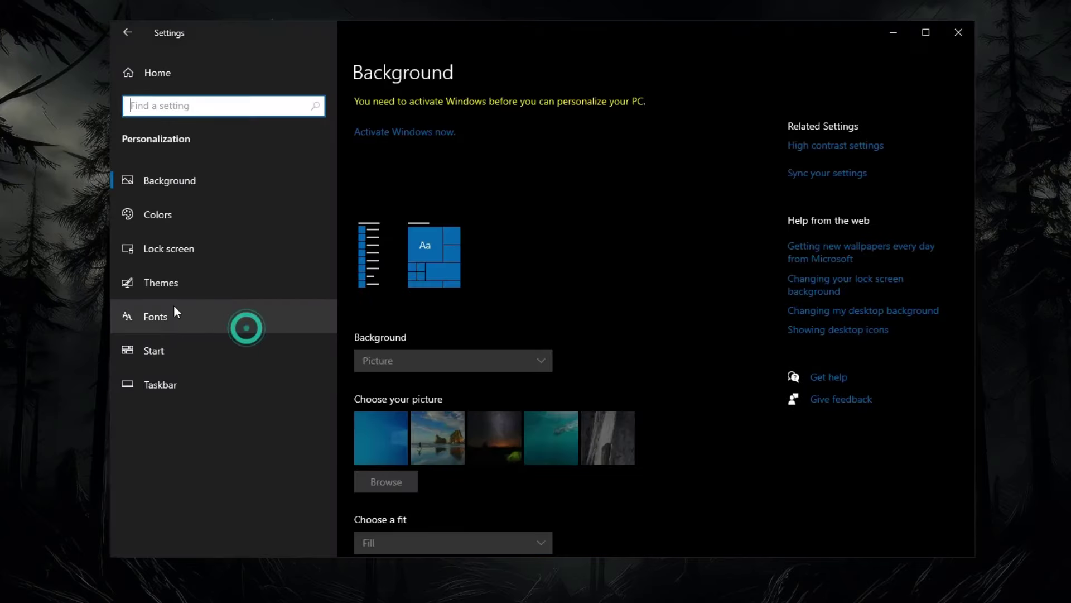
click(161, 225)
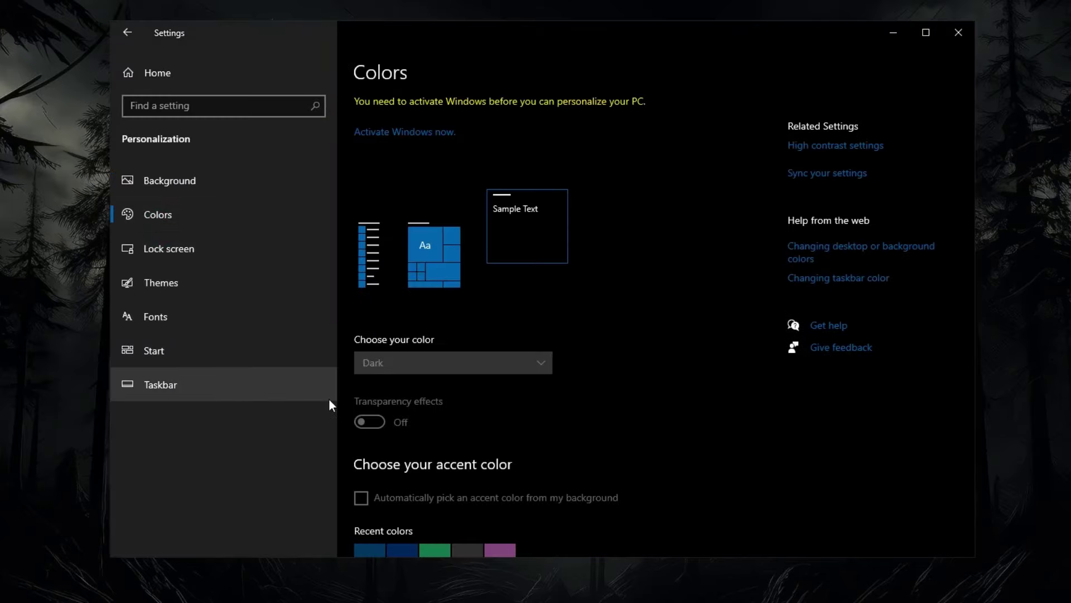
scroll(343, 363, down, 3)
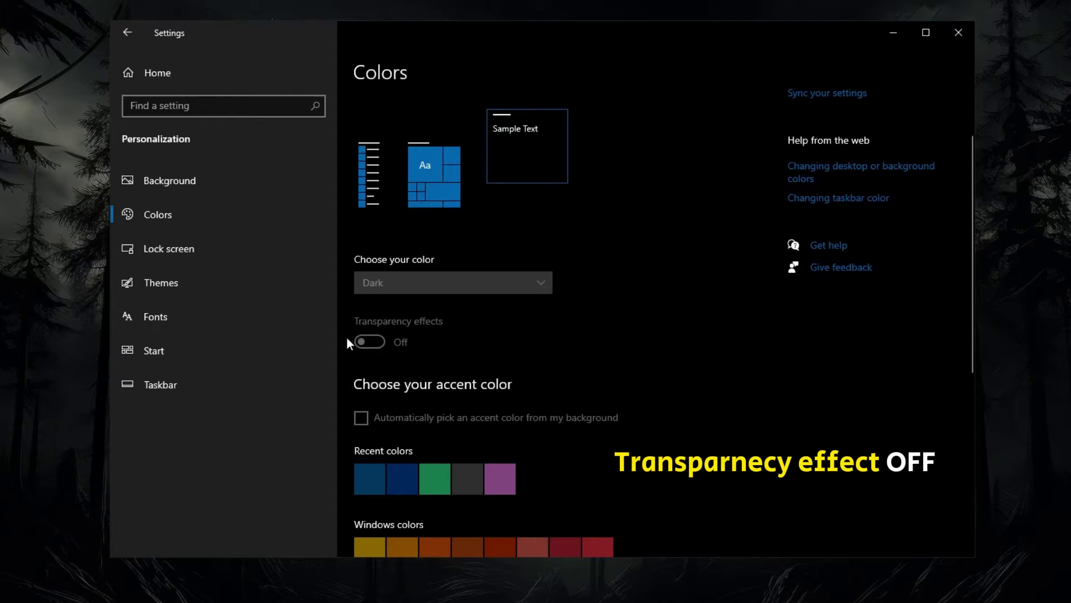
click(169, 393)
scroll(458, 354, down, 5)
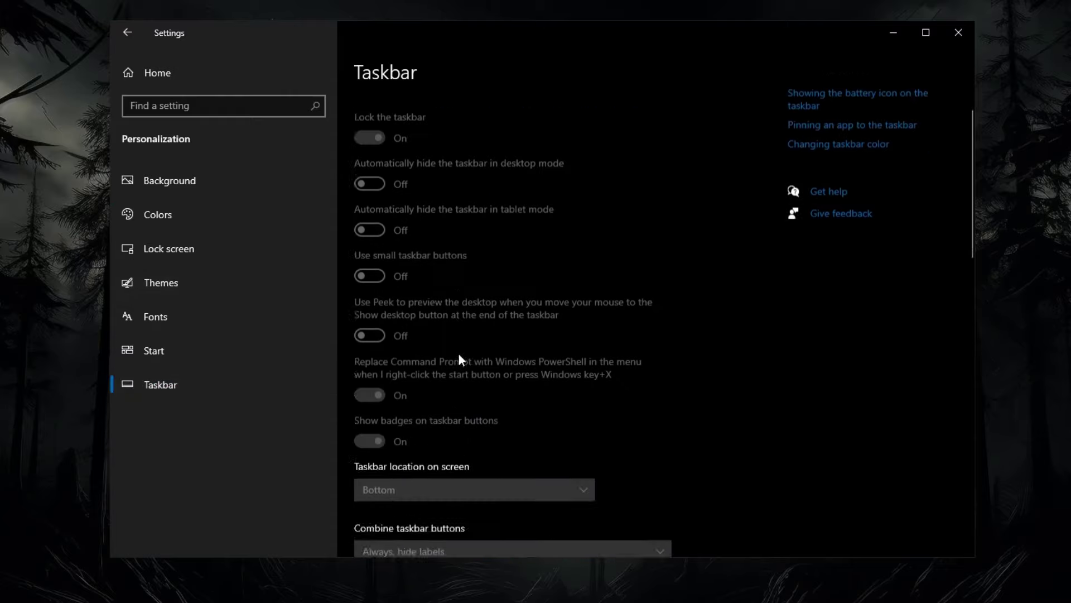
scroll(433, 356, up, 5)
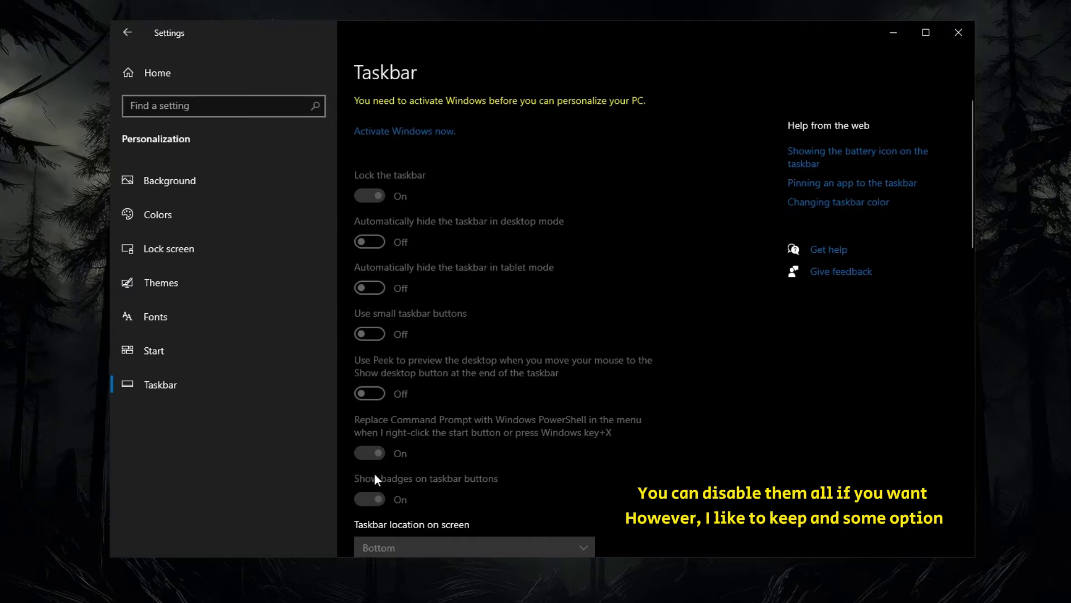
Uninstall MSI Afterburner 4.6.4 from the list of installed apps.
click(158, 72)
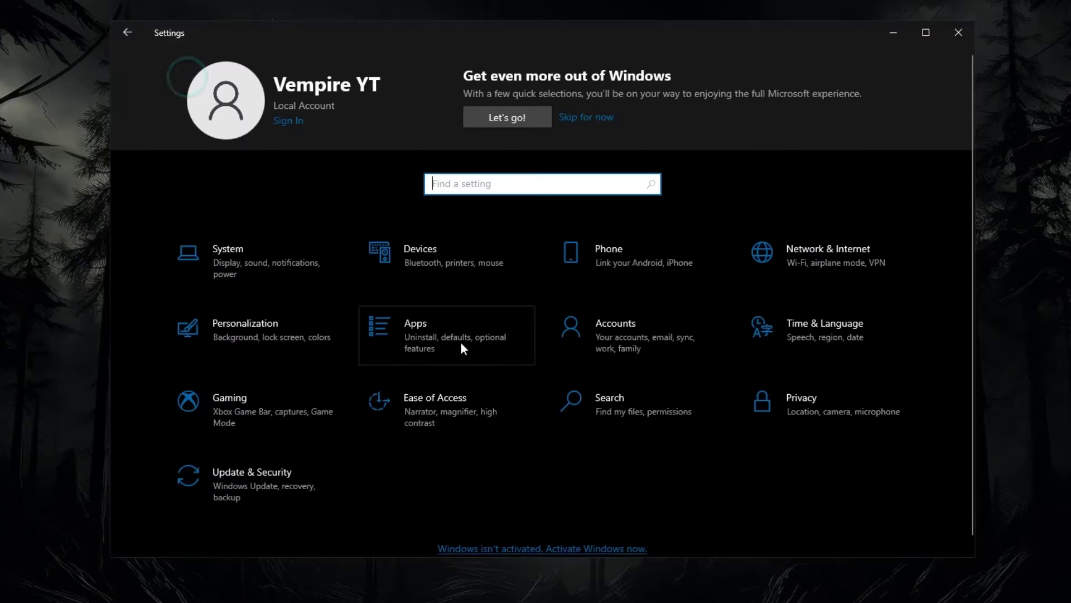
click(434, 344)
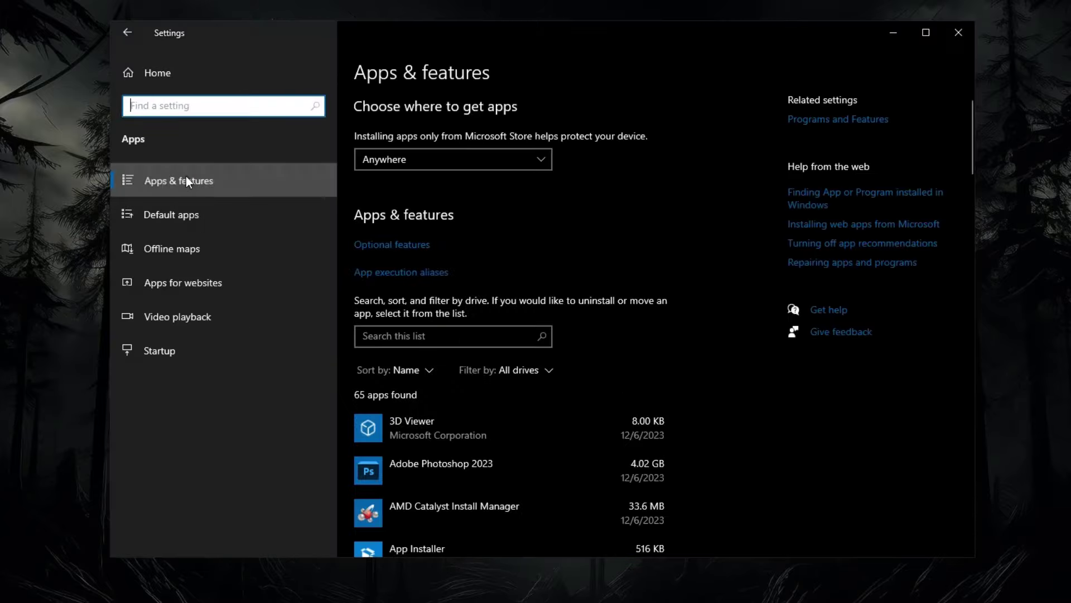
click(207, 188)
scroll(608, 352, down, 20)
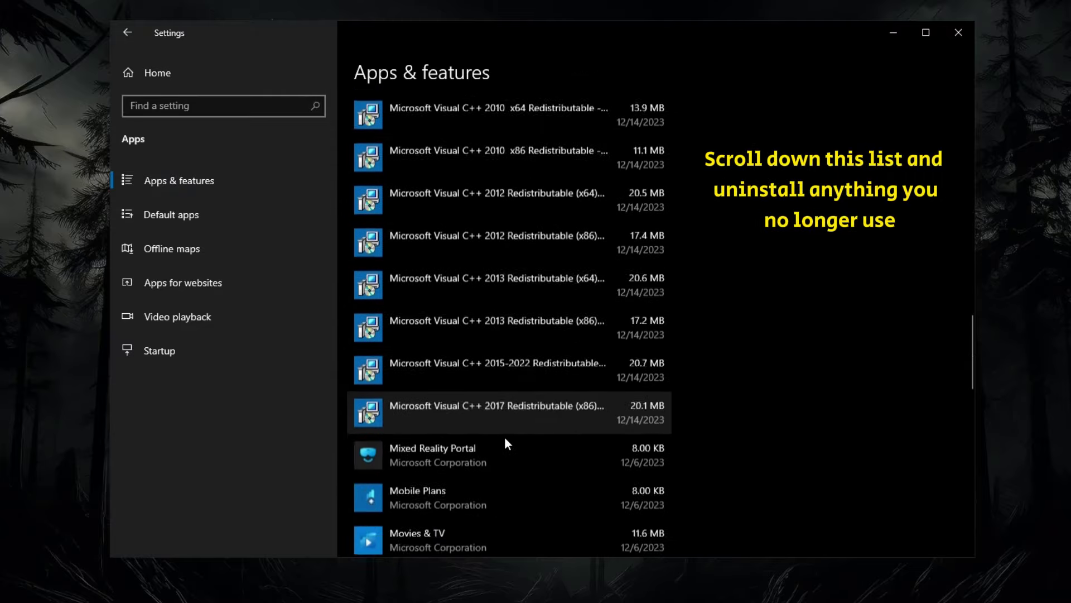
scroll(505, 439, down, 15)
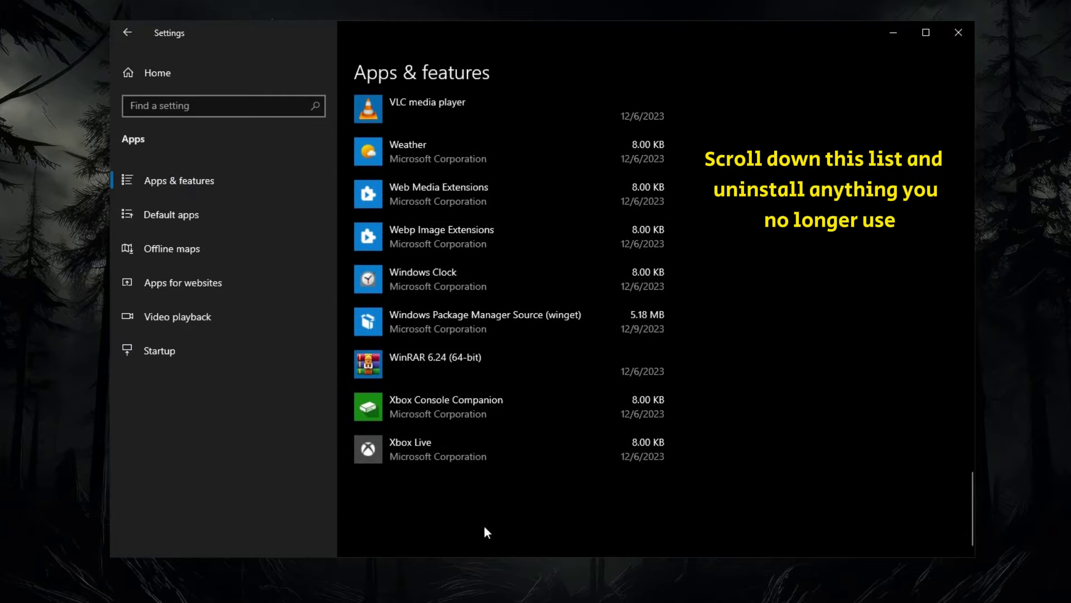
scroll(485, 530, up, 15)
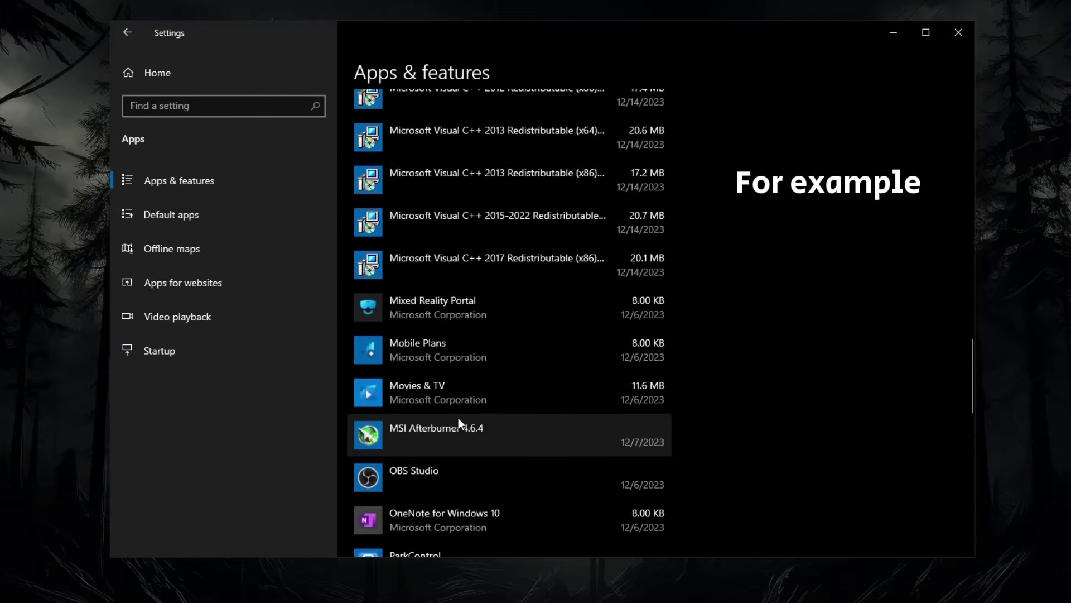
click(457, 425)
click(624, 492)
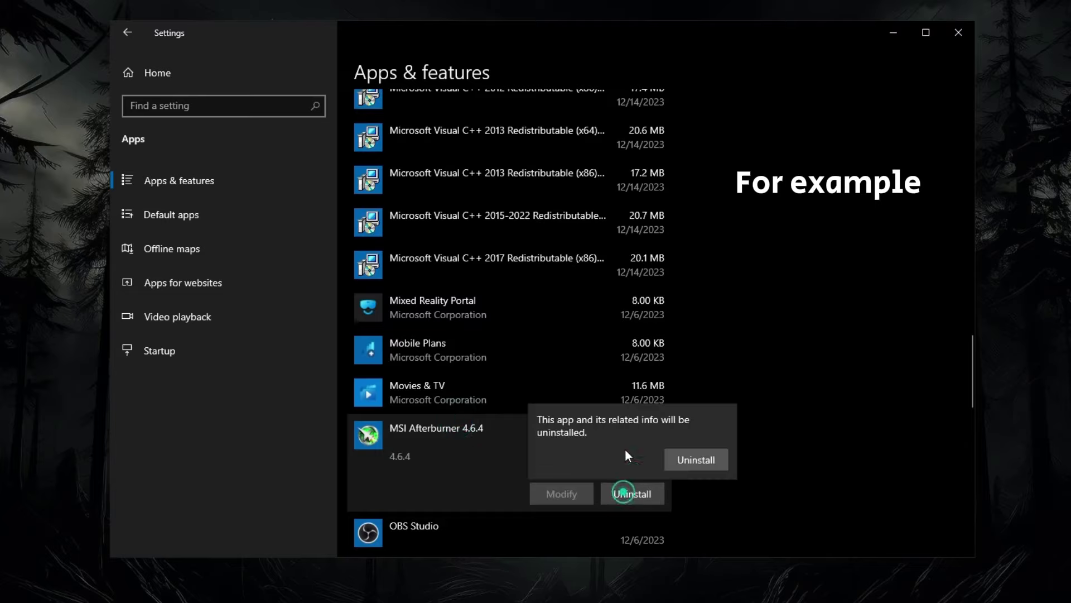
click(692, 458)
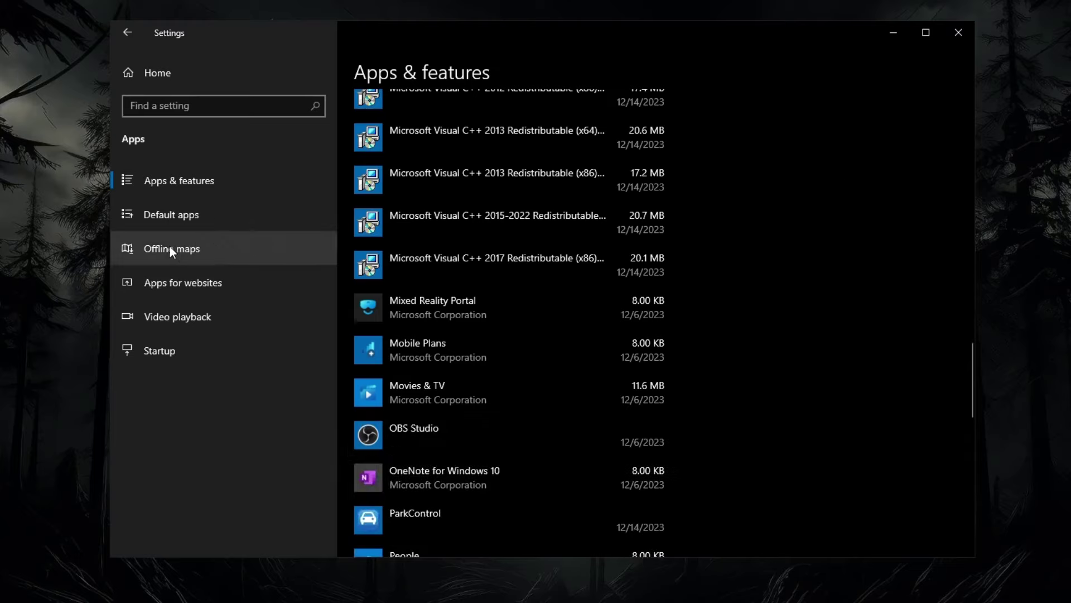
Open the Offline maps settings to check the metered connection and map update options.
click(136, 257)
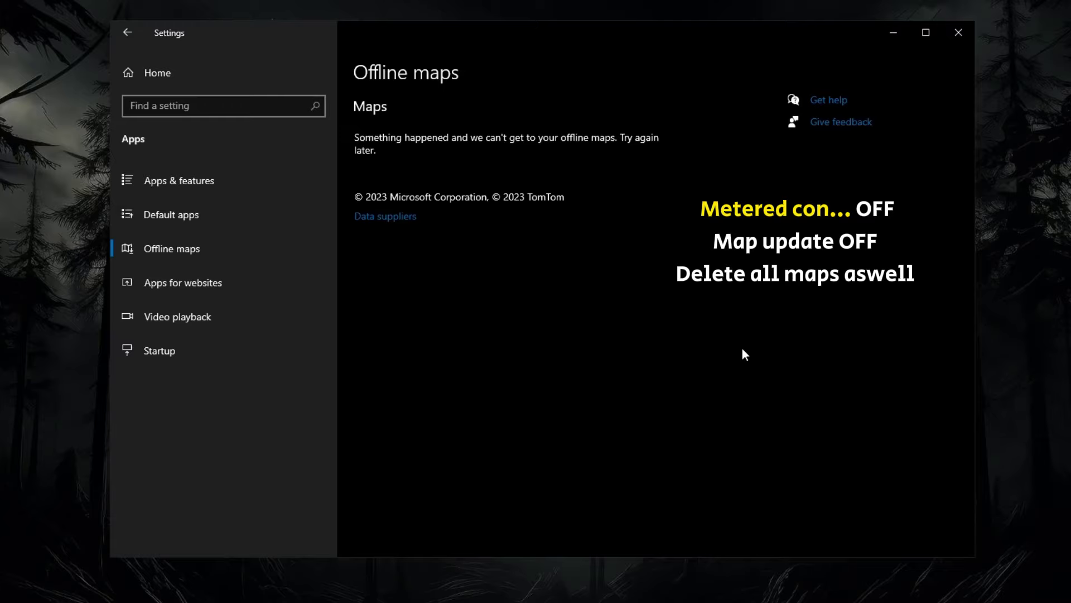
Turn off CCXProcess, Catalyst Control Center Launcher, Discord, EpicGamesLauncher, GearUP Booster, Internet Download Manager and Microsoft Edge in the Startup apps.
click(159, 329)
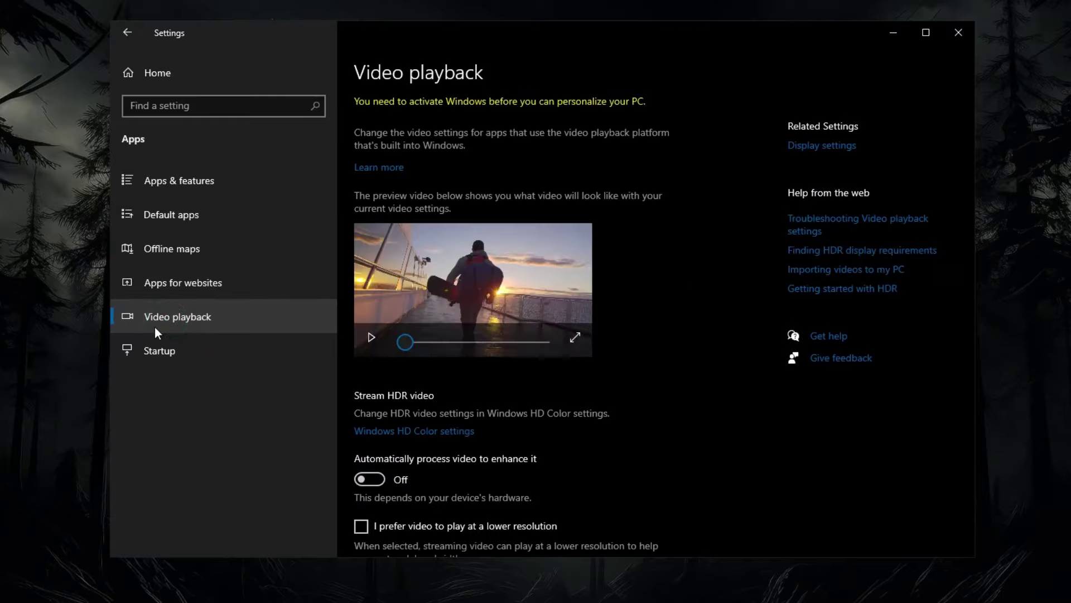
click(149, 346)
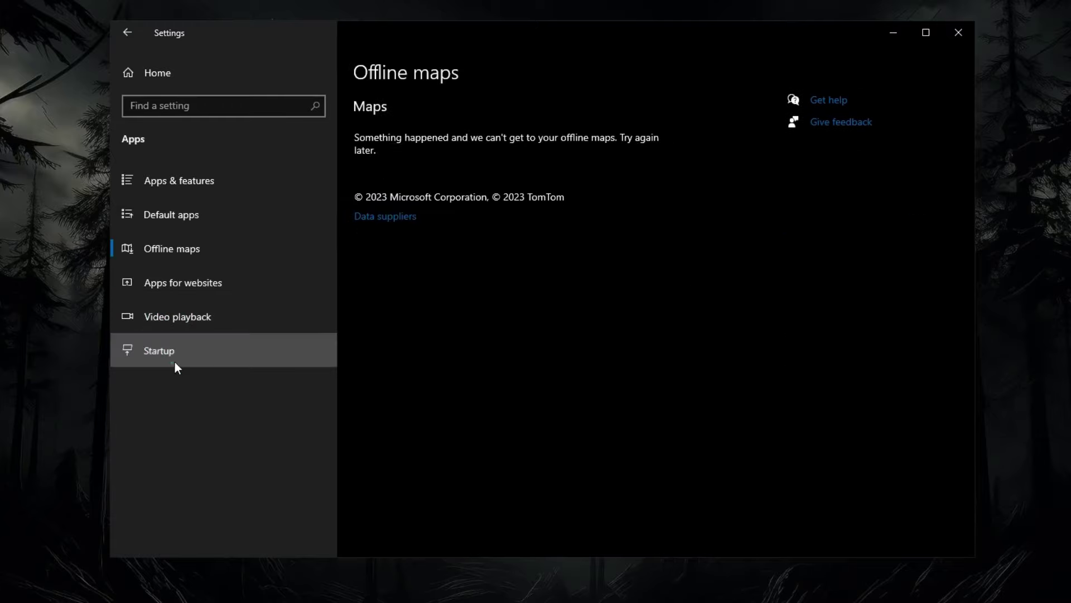
click(170, 357)
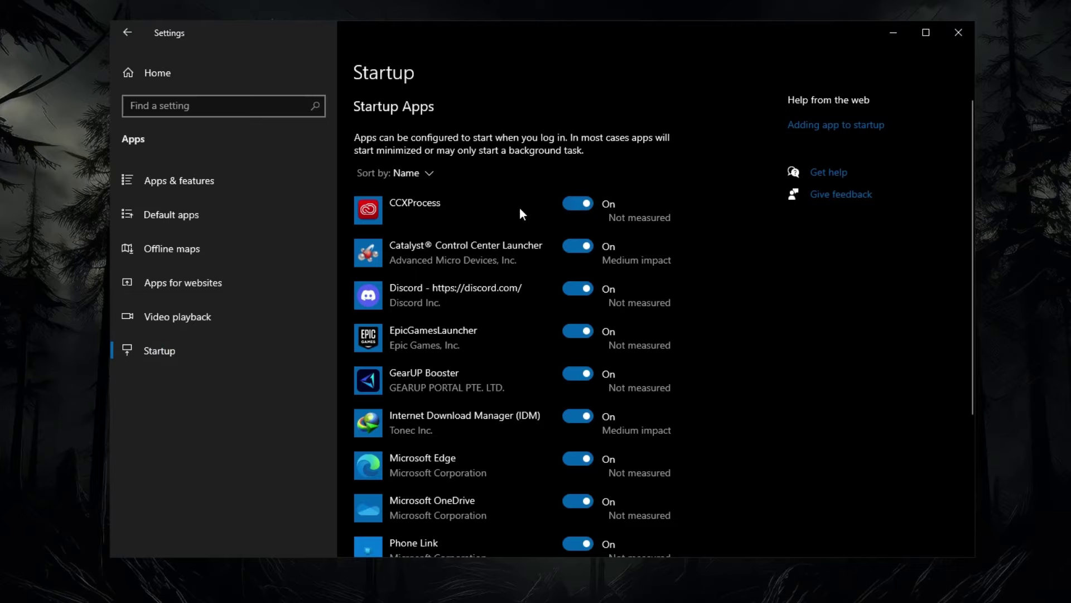
click(578, 245)
click(578, 288)
click(578, 331)
click(578, 373)
click(578, 416)
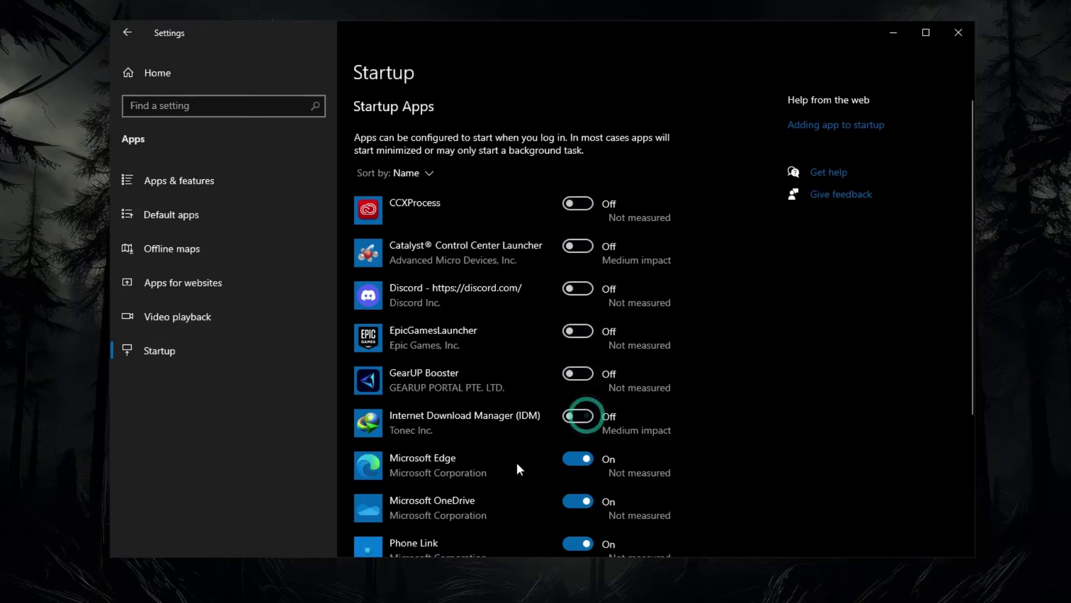
click(578, 458)
Turn off Microsoft OneDrive, Phone Link, Steam and Starter Module in the Startup apps, leaving GitHub's Update on.
scroll(447, 424, down, 1)
click(578, 422)
click(578, 464)
scroll(500, 452, down, 3)
click(579, 448)
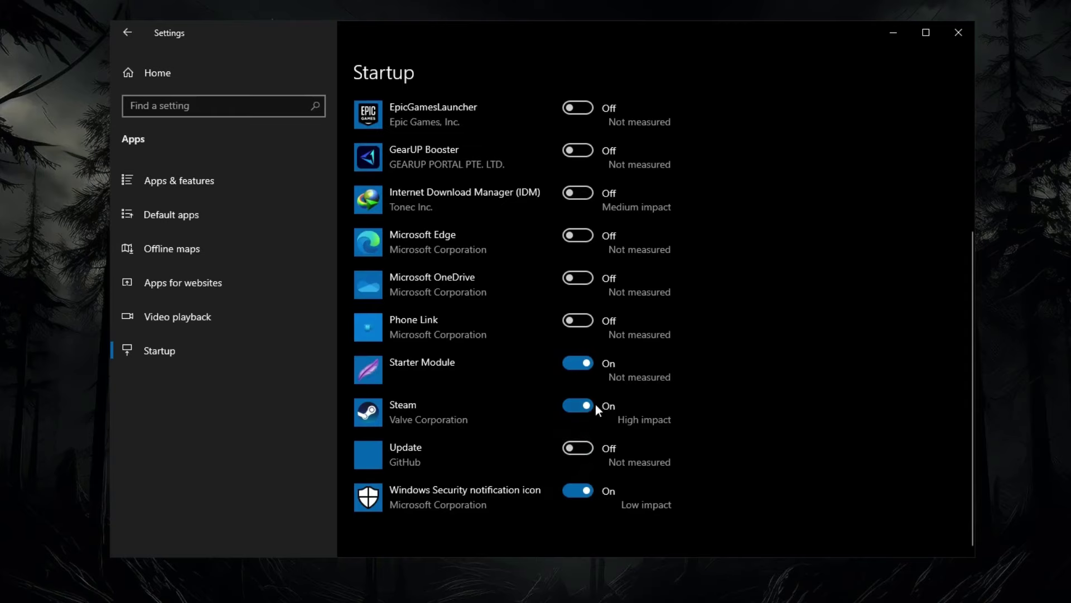
click(572, 406)
click(580, 363)
click(578, 448)
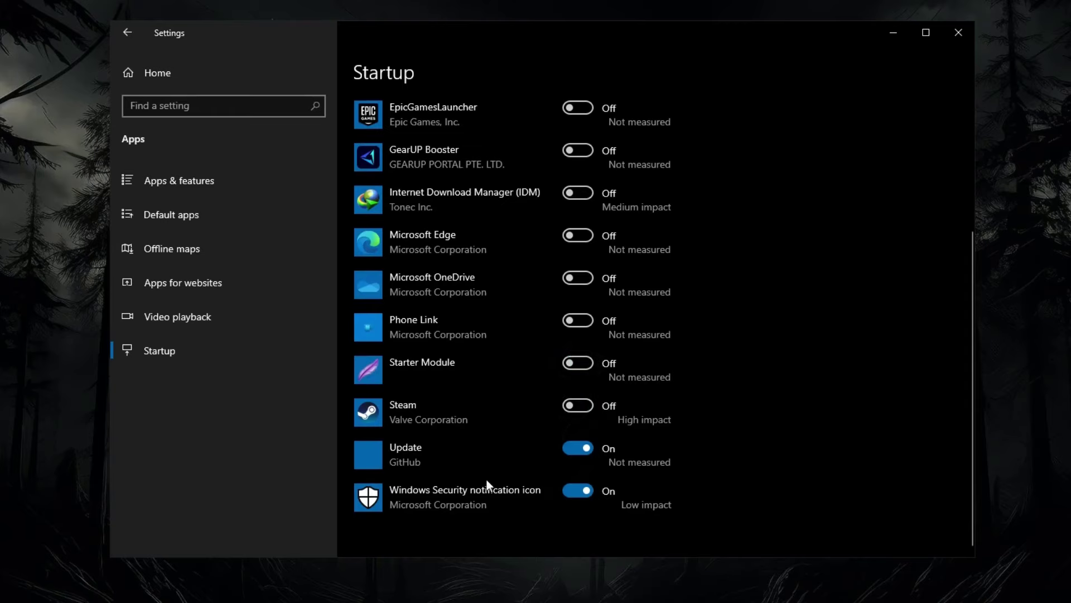
scroll(533, 350, up, 5)
scroll(535, 357, up, 1)
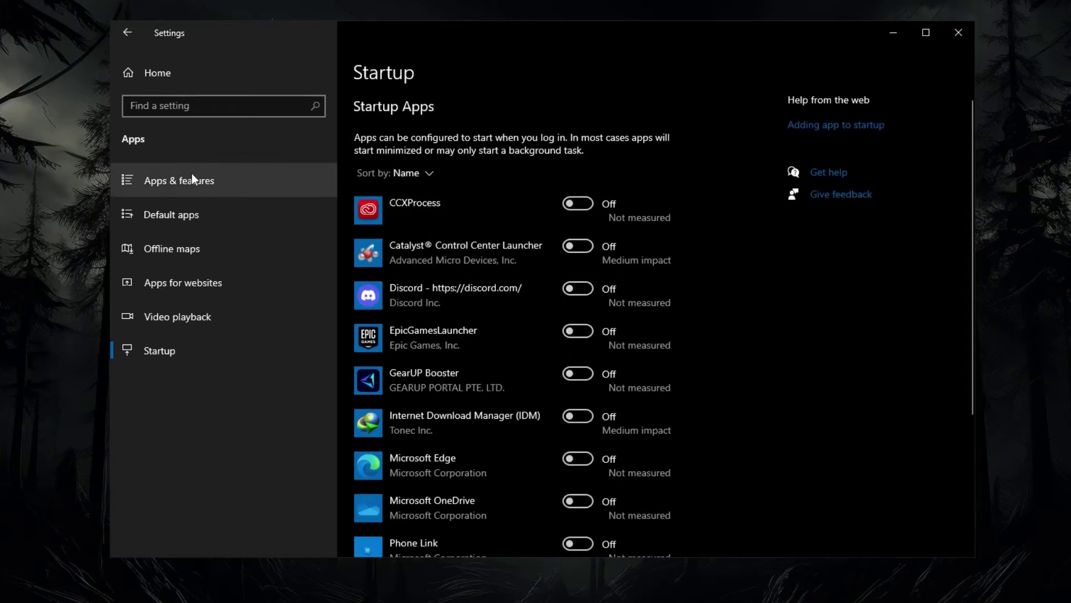
In the Gaming settings, disable opening Xbox Game Bar with the controller button and open the Game Mode settings.
click(166, 74)
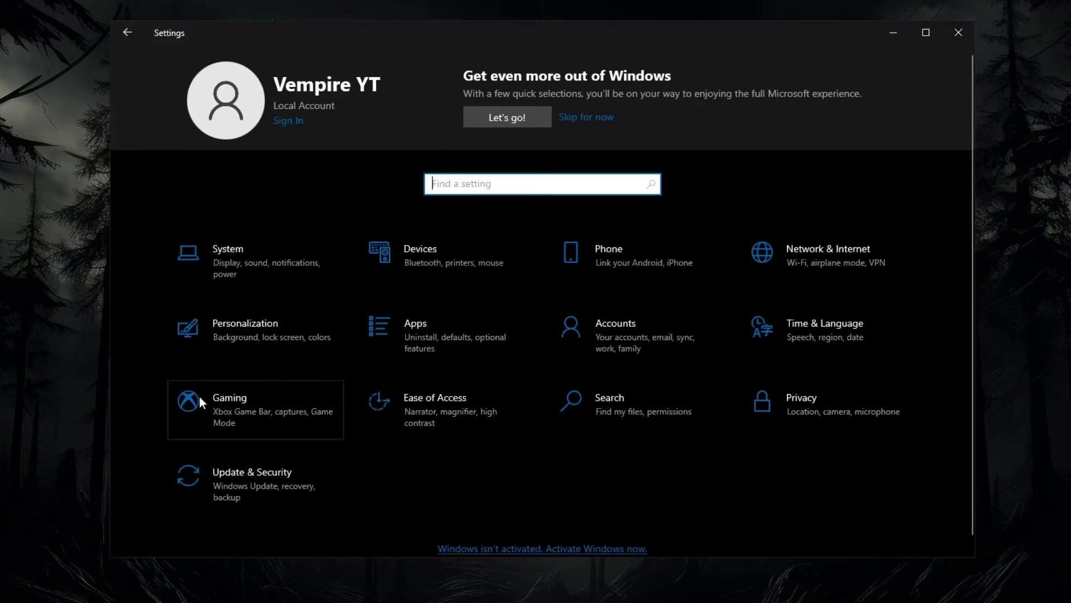
click(240, 416)
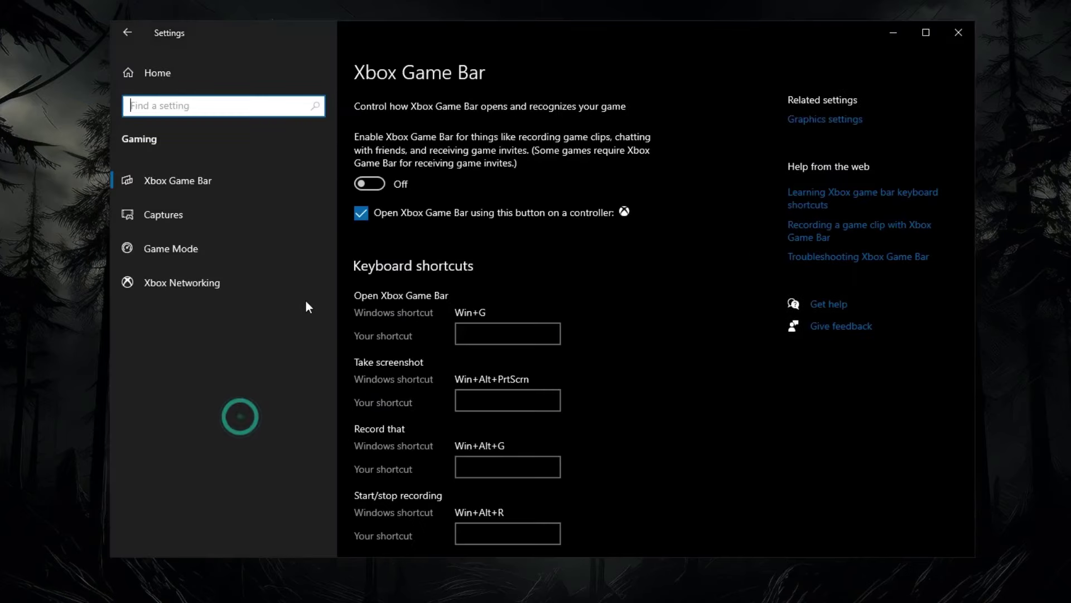
click(371, 183)
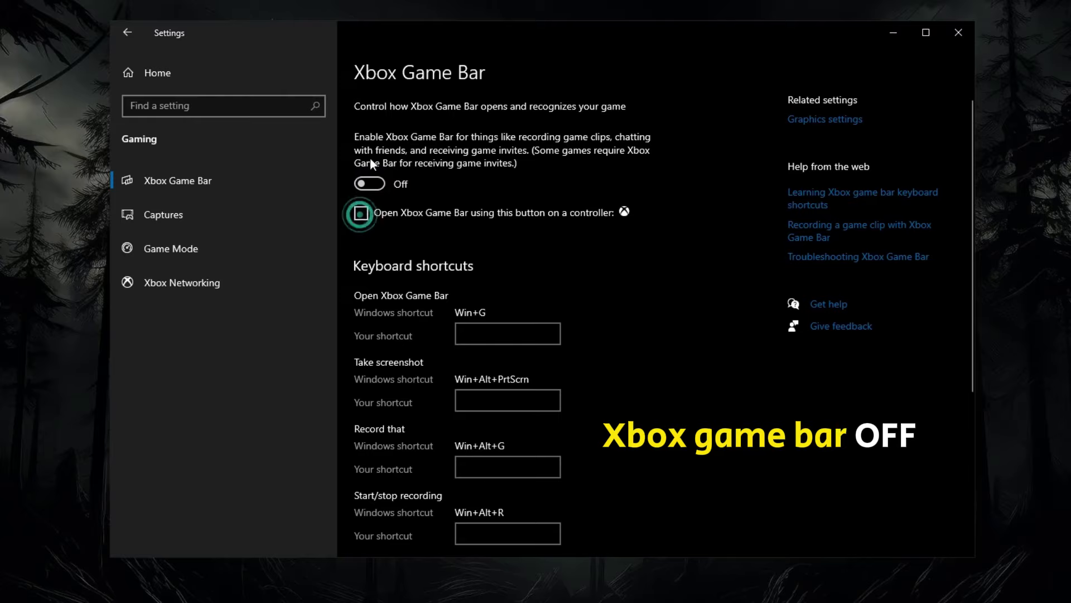
click(190, 260)
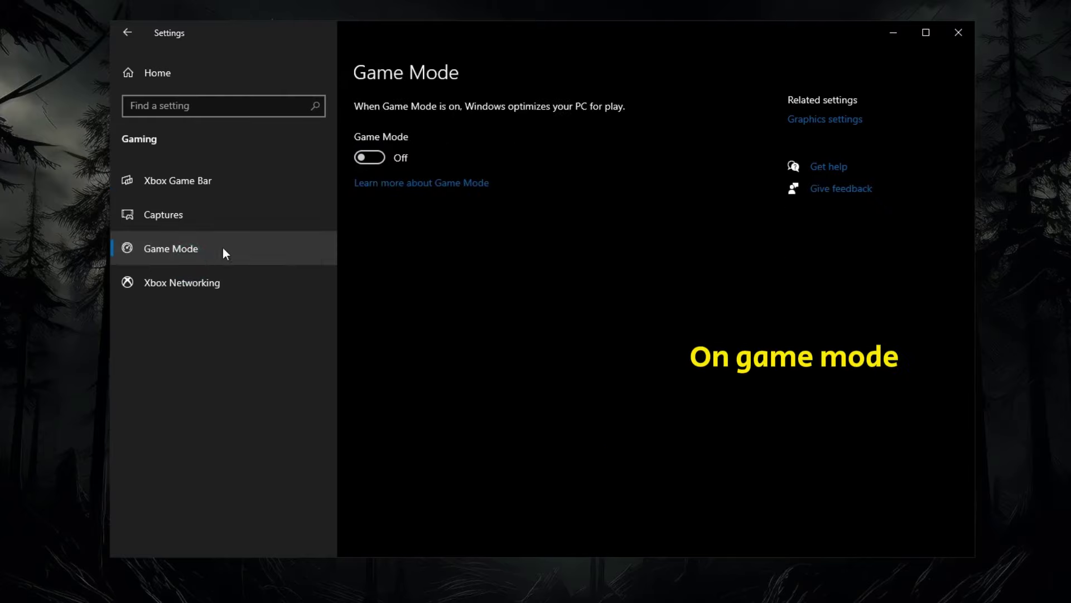
Add the FortniteClient-Win64-Shipping application from D:\Fortnite\FortniteGame\Binaries\Win64 to the graphics performance preference list.
click(821, 131)
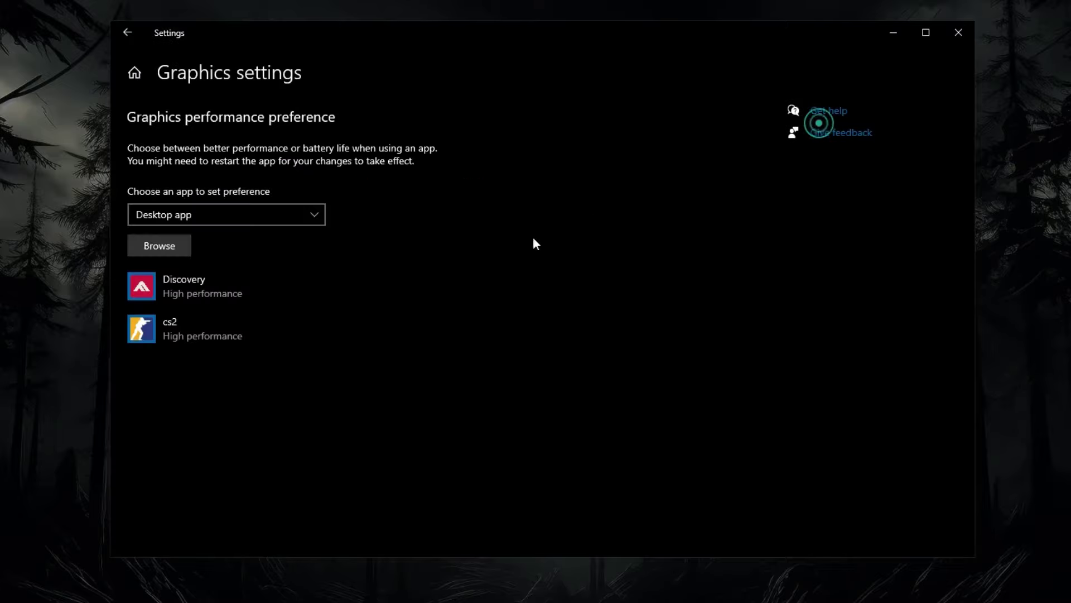
click(159, 249)
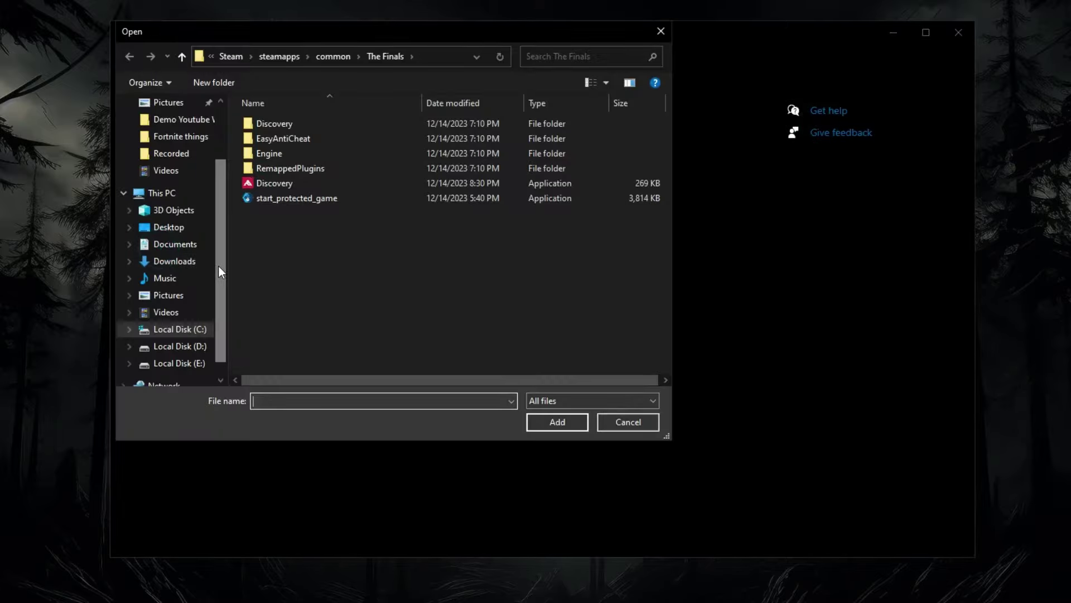
click(167, 197)
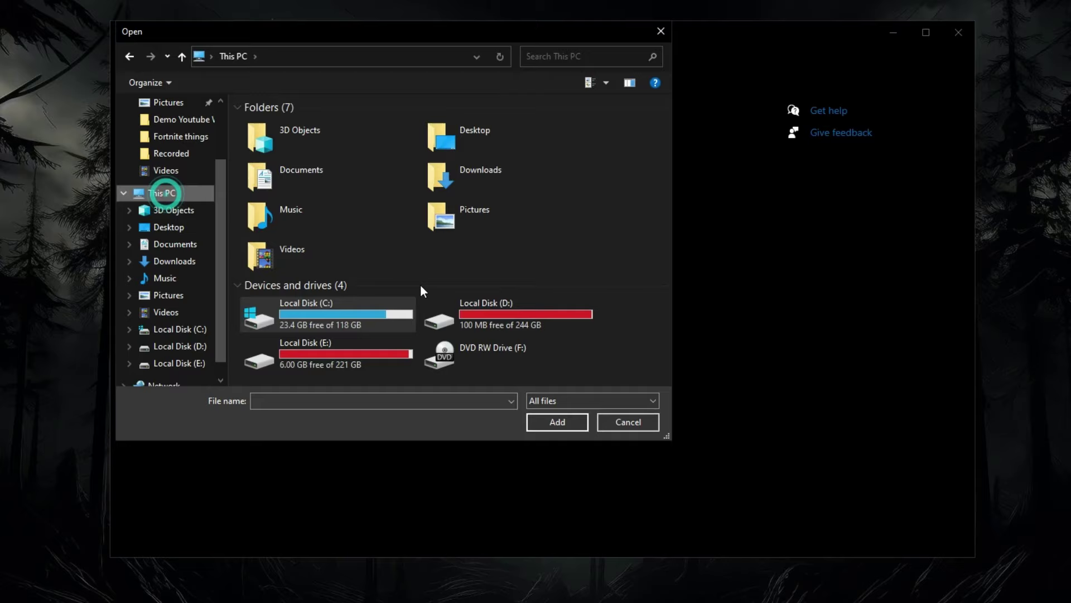
double_click(541, 307)
double_click(309, 215)
click(276, 169)
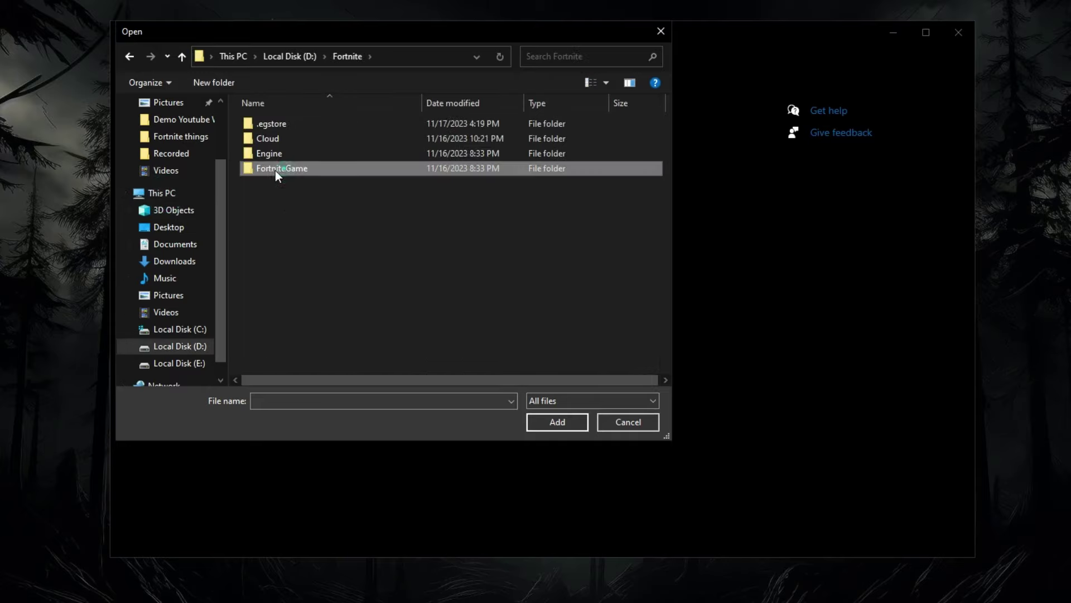
double_click(283, 170)
double_click(289, 126)
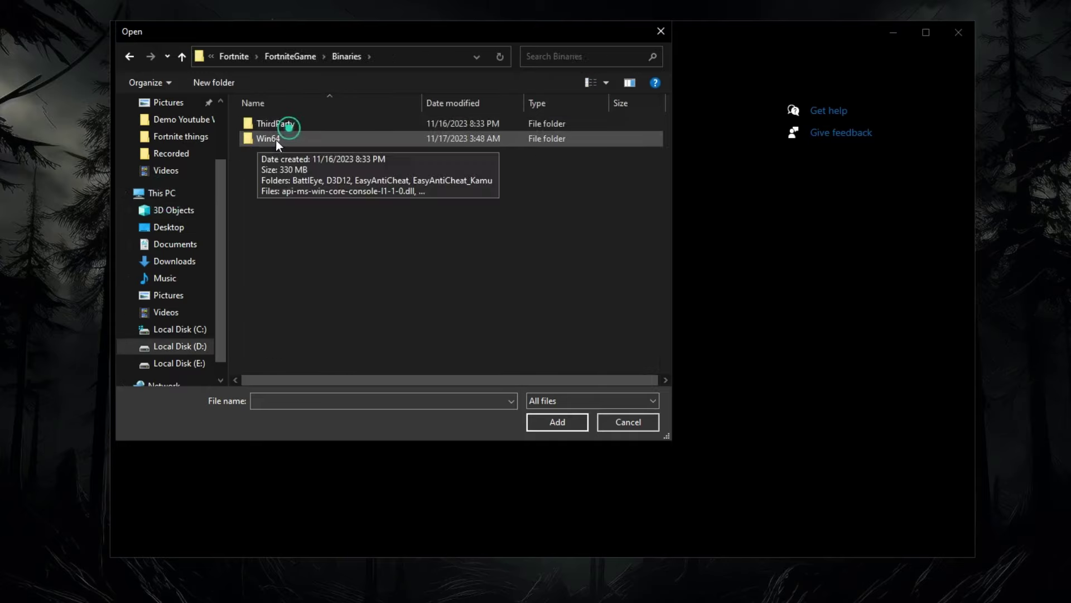
double_click(270, 138)
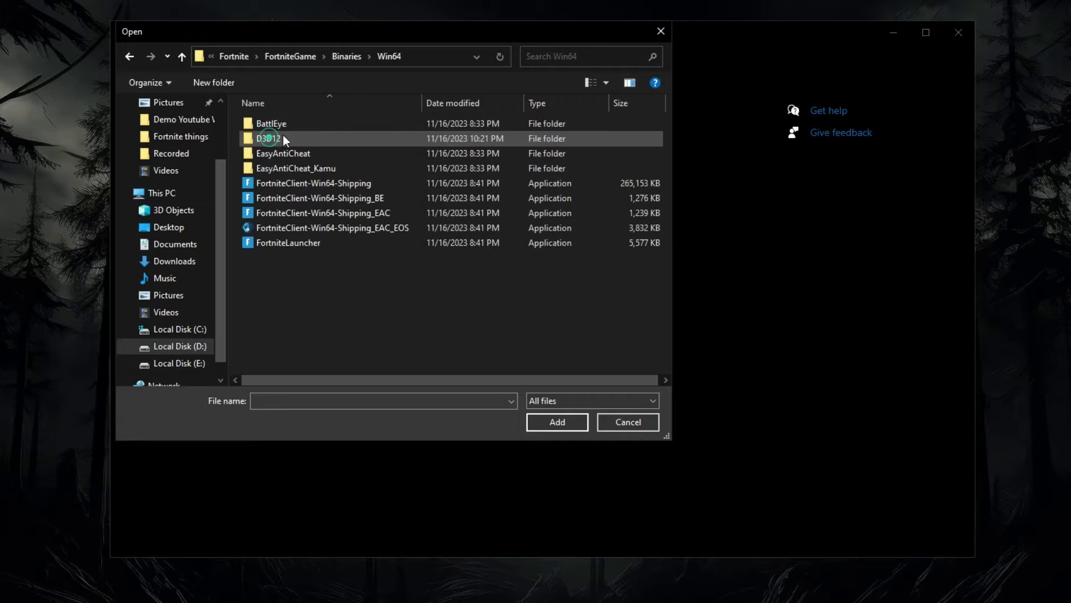
click(296, 181)
click(556, 422)
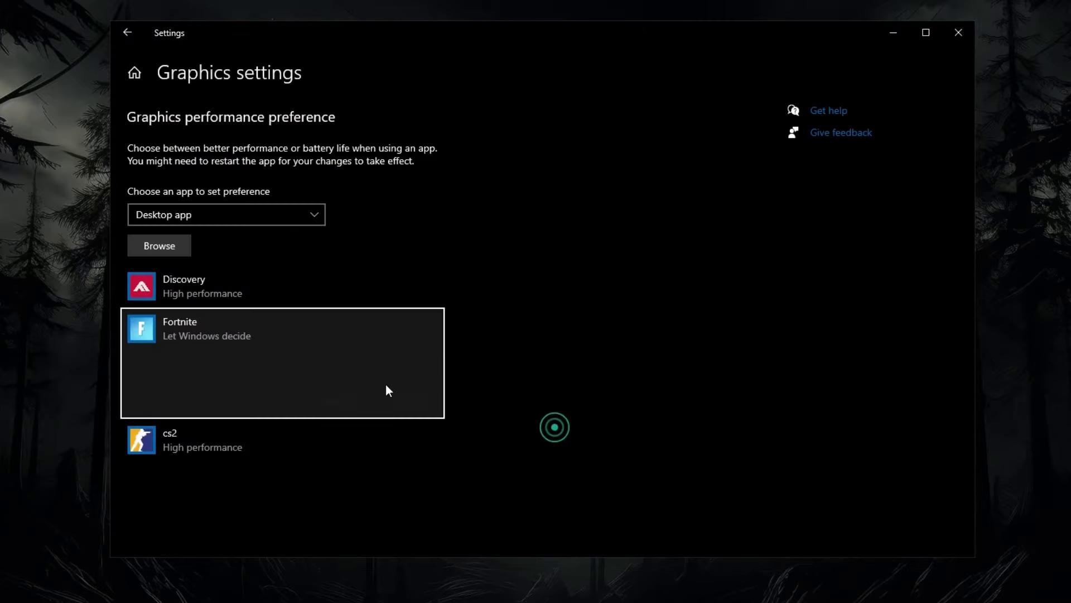
Set Fortnite's graphics preference to High performance, save it and return to the main Settings page.
click(343, 398)
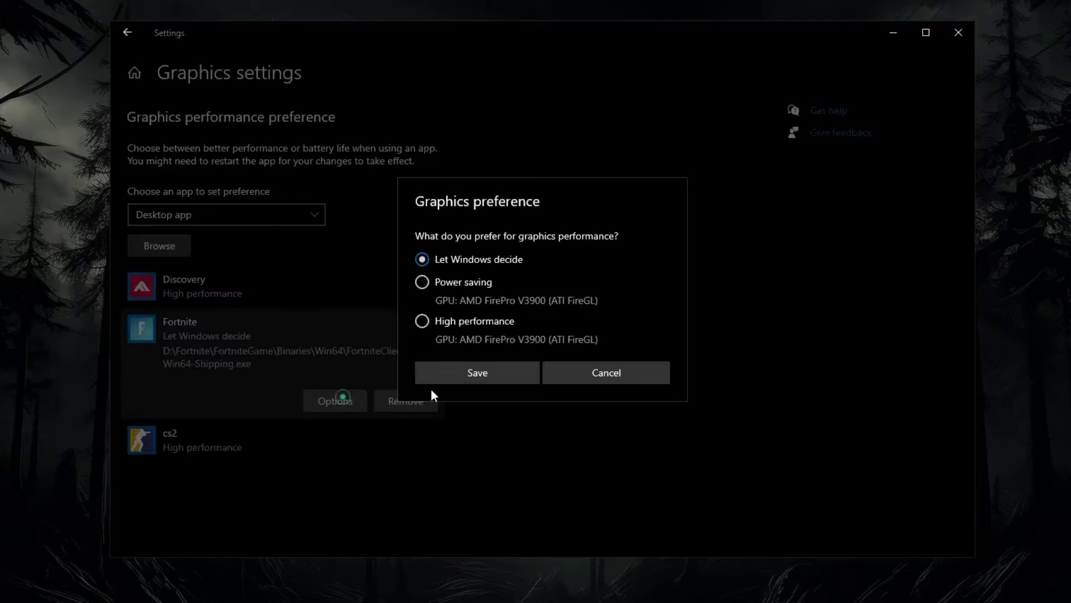
click(478, 370)
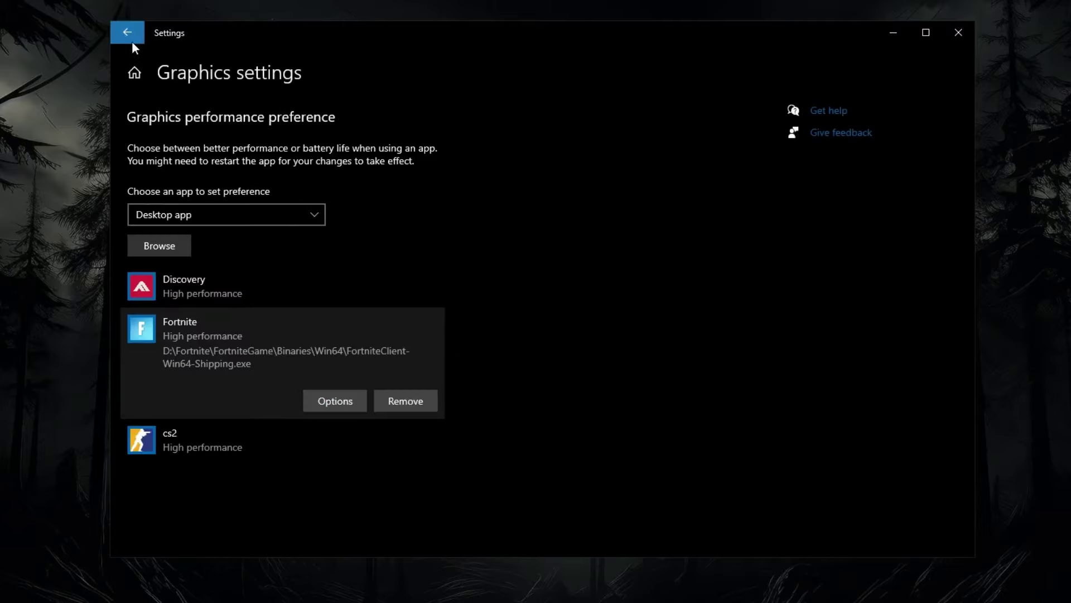
click(133, 72)
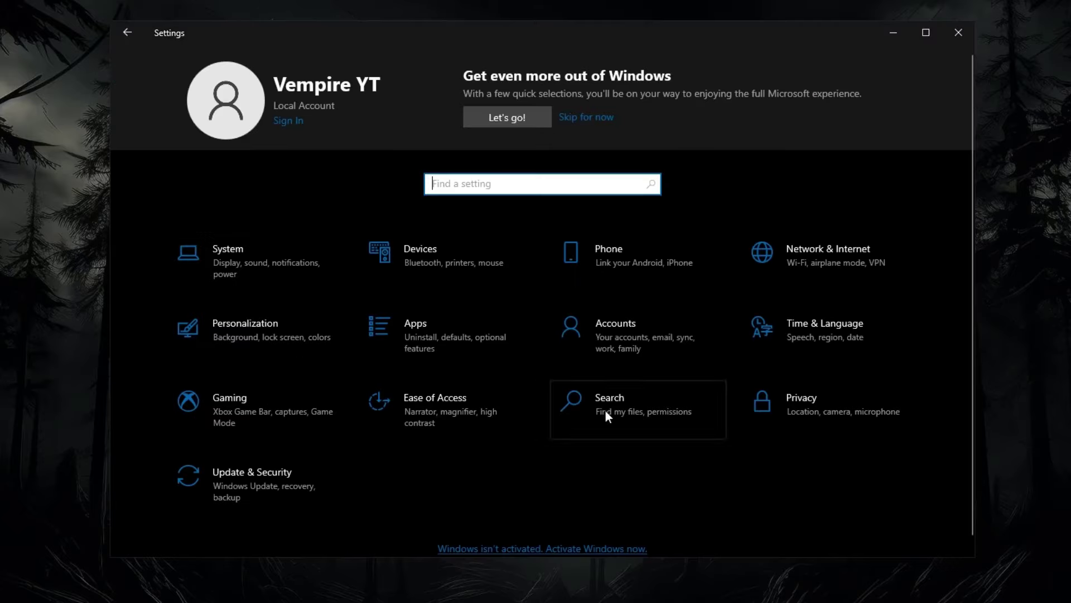
Turn off locally relevant website content and app launch tracking in the General privacy options.
click(803, 403)
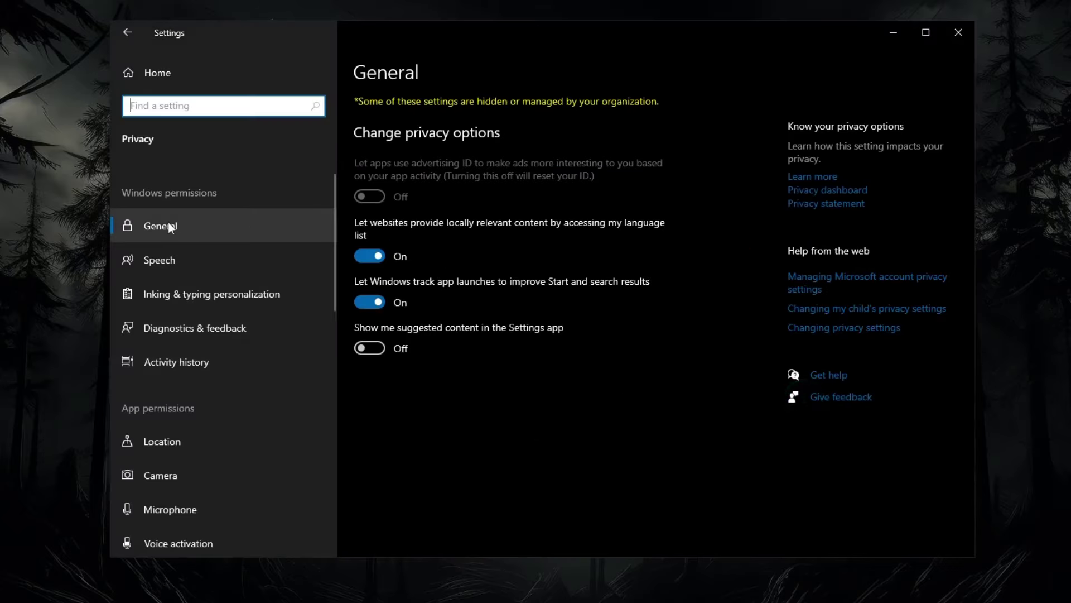
click(370, 257)
click(369, 302)
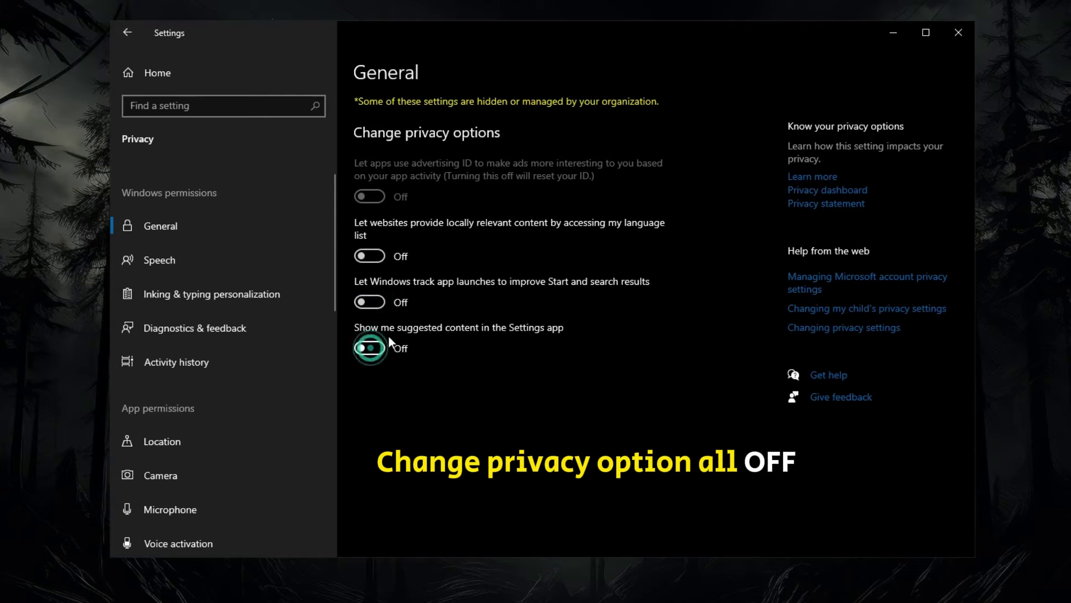
Review the Diagnostics & feedback options and the Location privacy settings, including which apps can access the location.
click(190, 433)
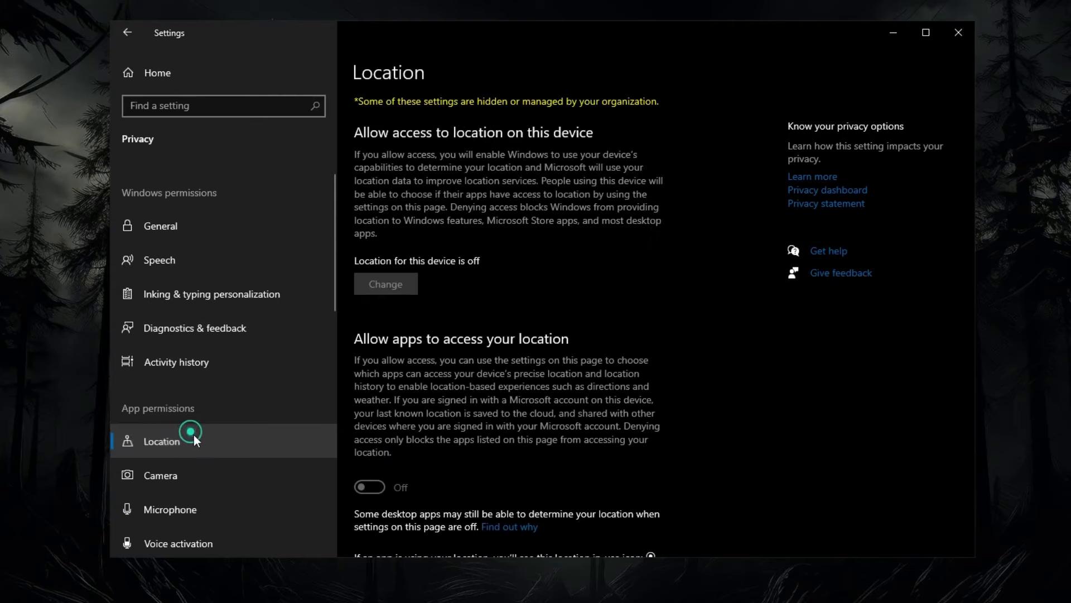
click(215, 328)
scroll(385, 353, down, 5)
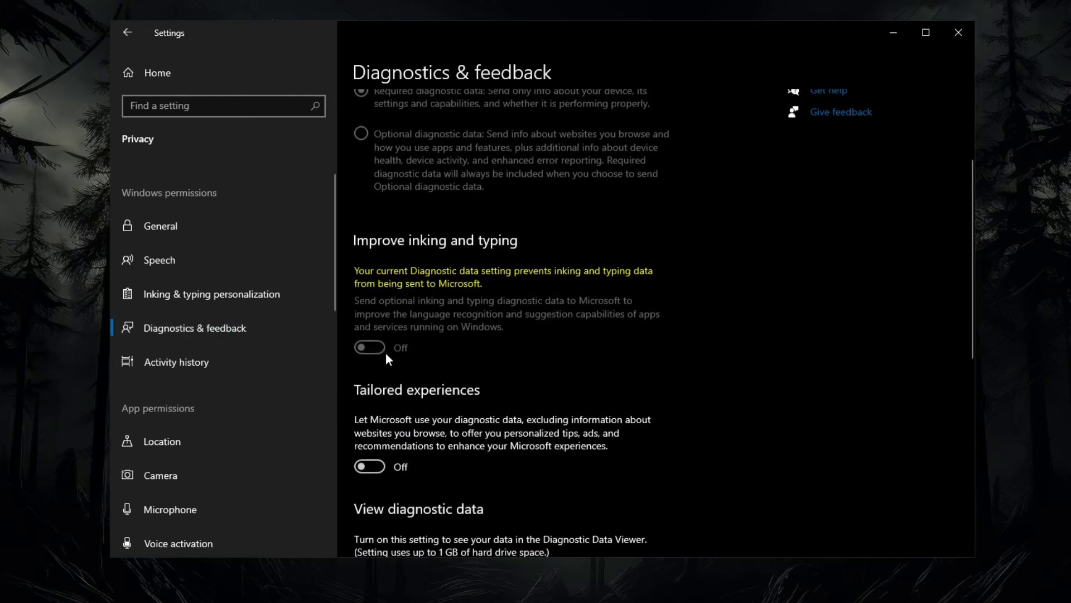
scroll(406, 336, down, 5)
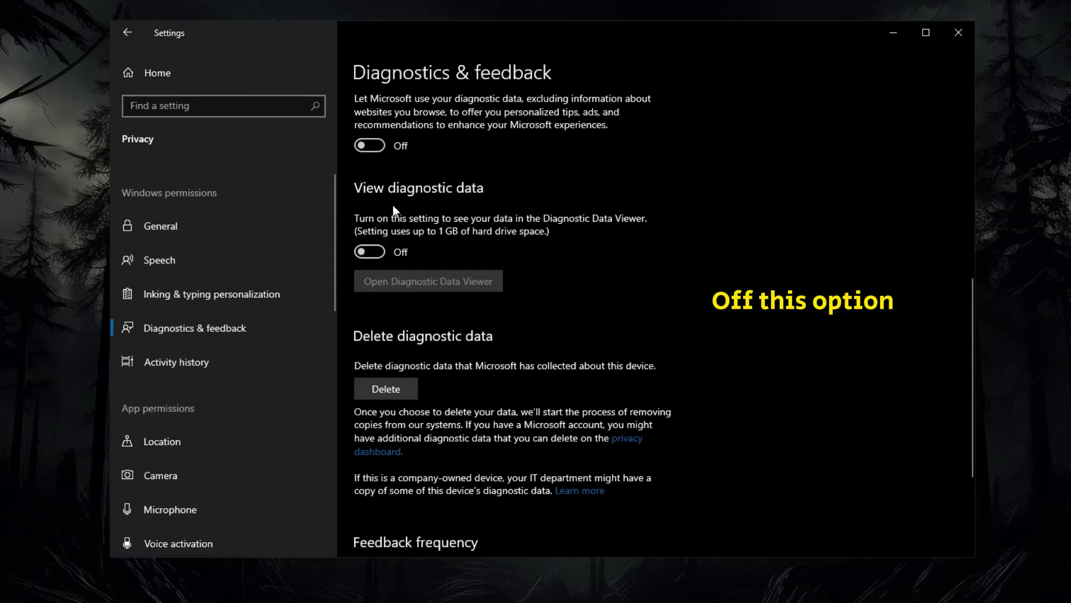
click(223, 445)
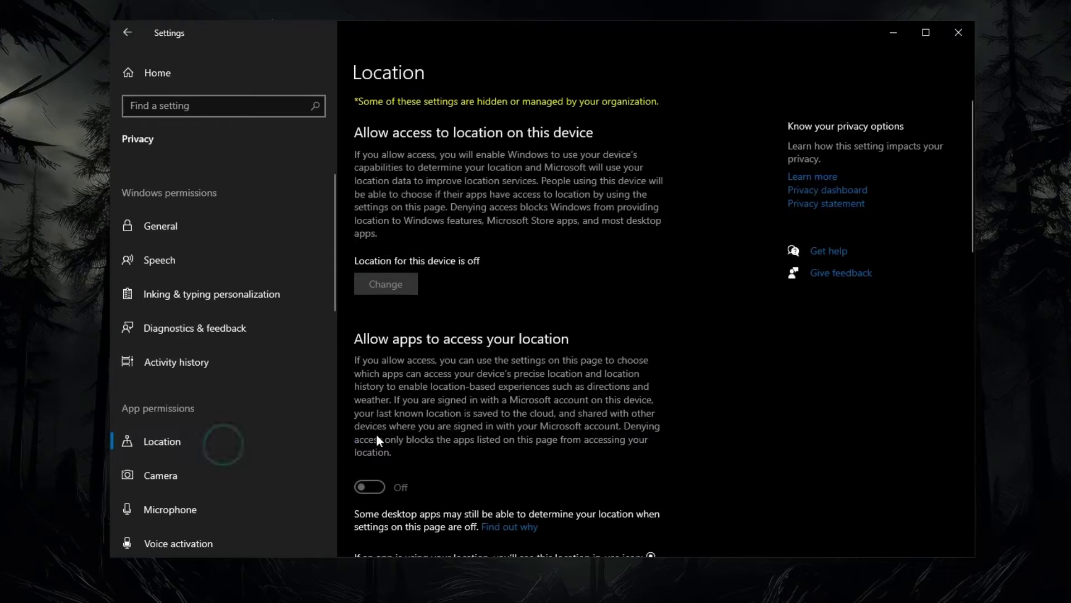
scroll(423, 399, down, 10)
scroll(414, 363, down, 3)
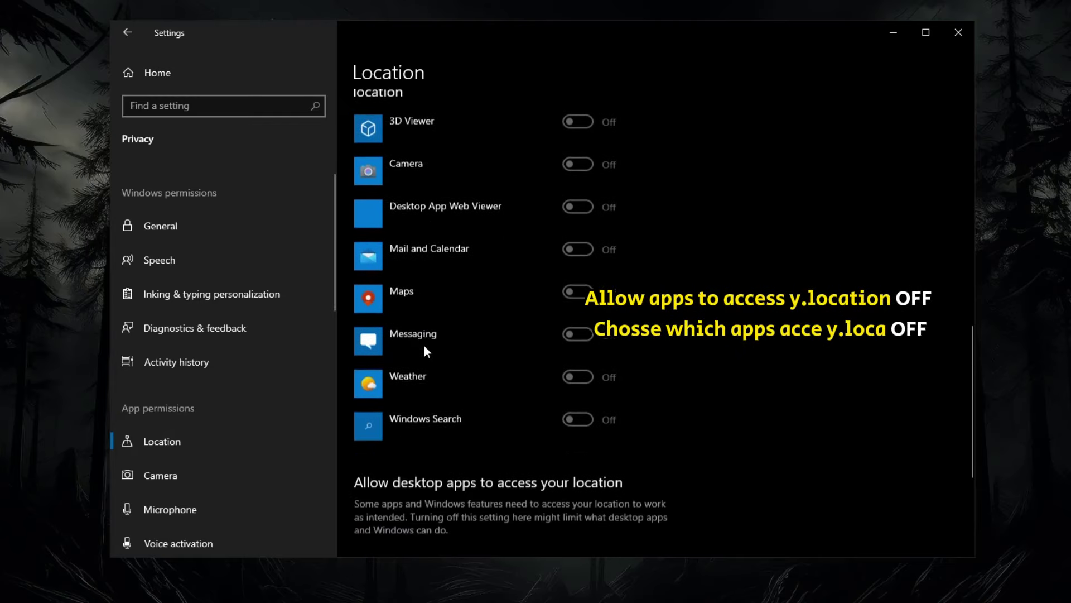
scroll(423, 344, up, 10)
scroll(413, 405, up, 3)
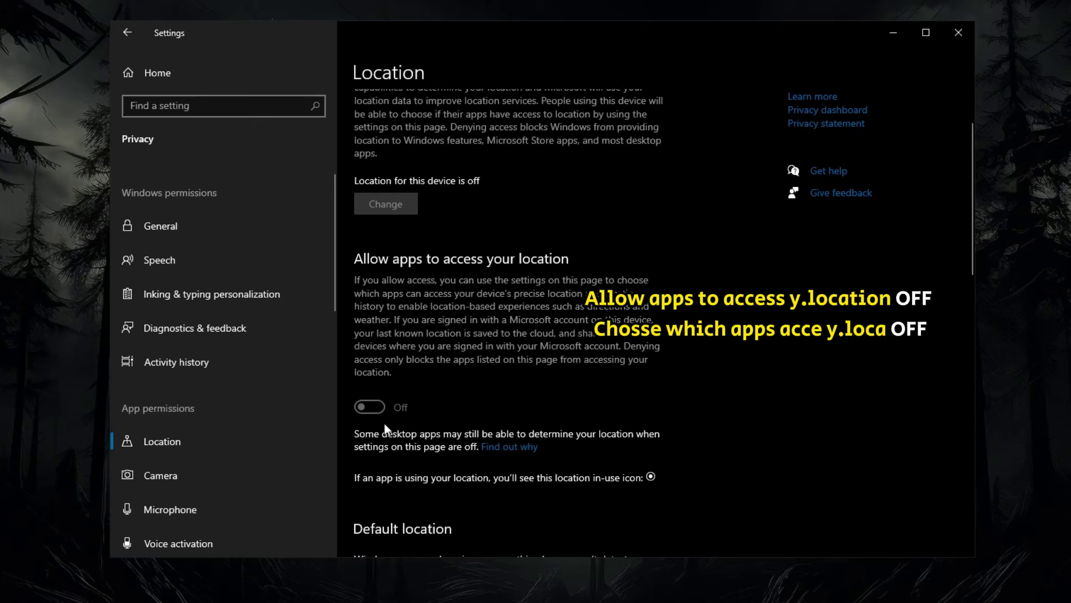
Turn off app access to the camera in the privacy settings and check the list of Microsoft Store apps.
scroll(184, 401, down, 3)
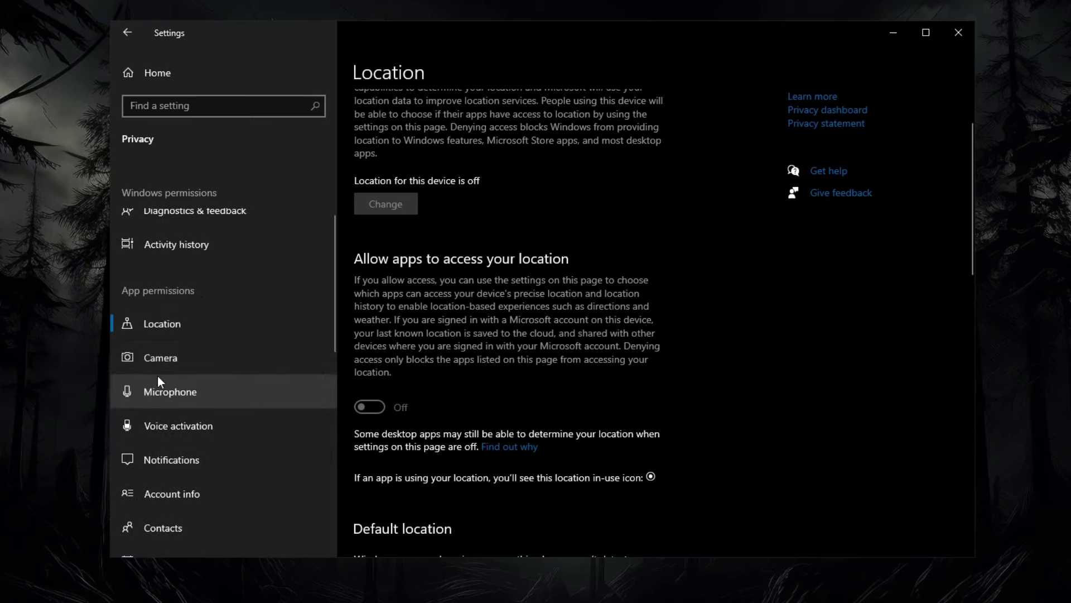
click(148, 358)
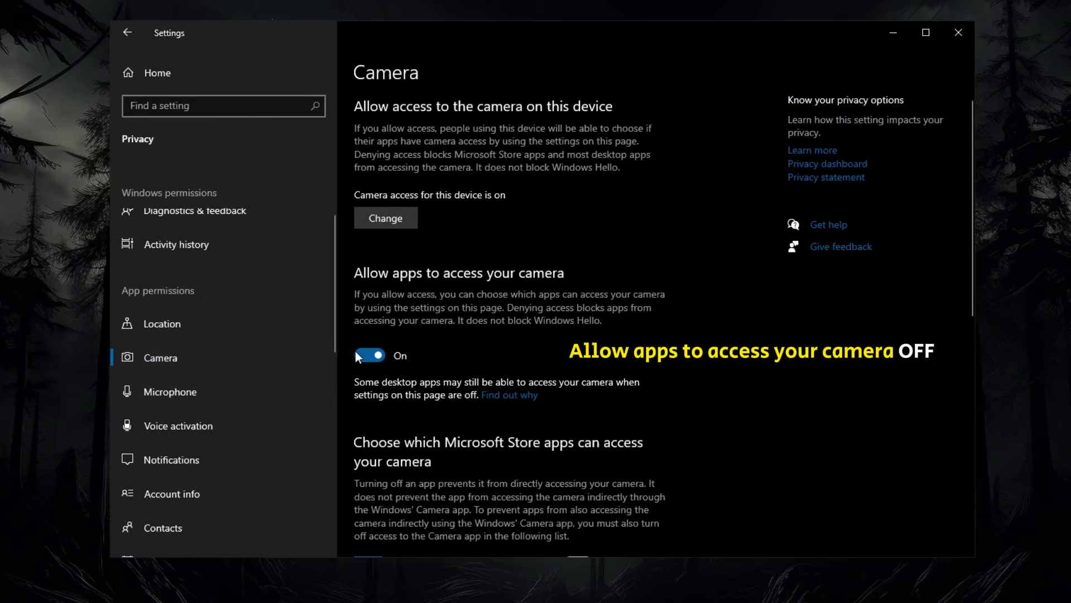
click(370, 355)
scroll(409, 349, down, 5)
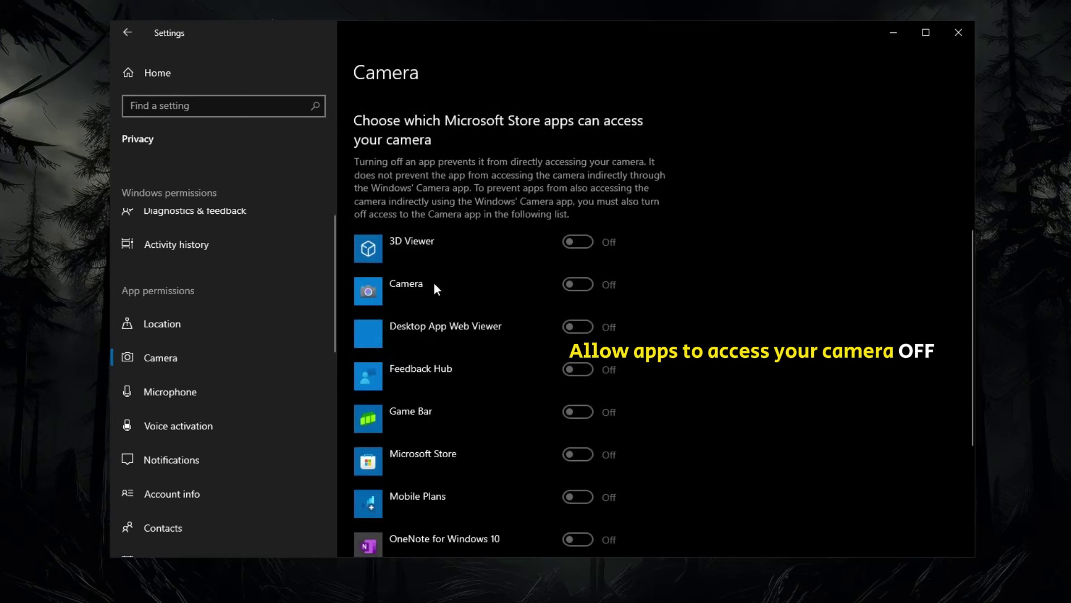
scroll(391, 296, up, 5)
click(369, 356)
scroll(437, 337, down, 4)
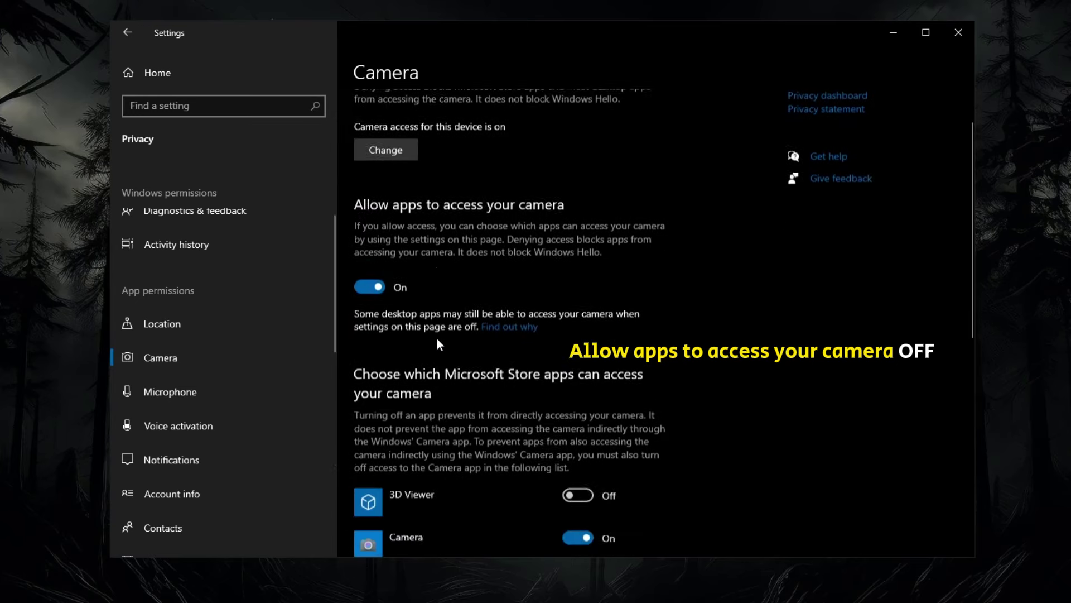
scroll(368, 257, up, 3)
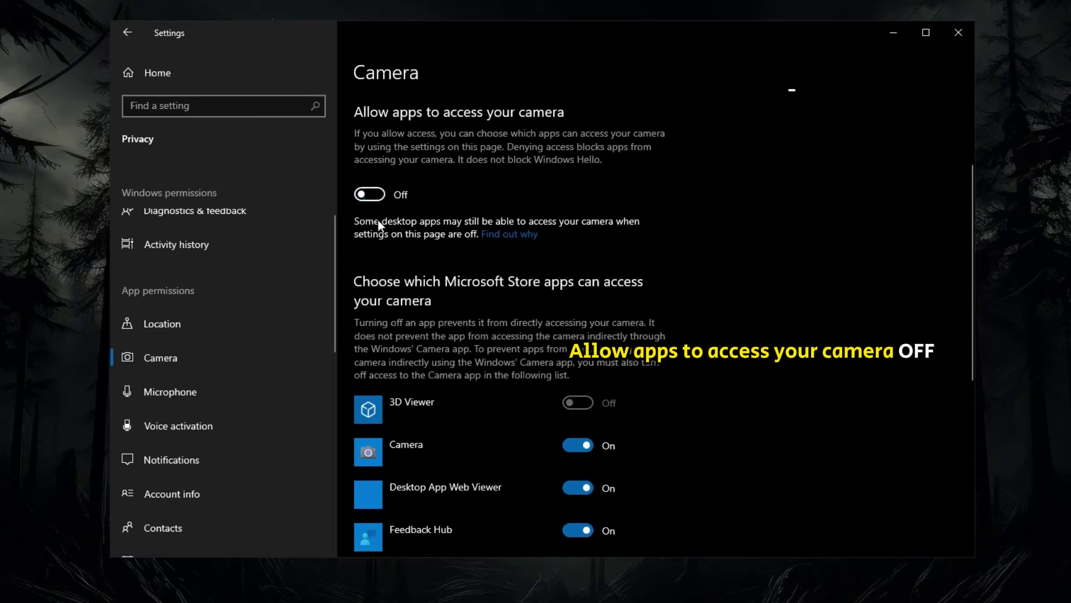
scroll(525, 363, down, 6)
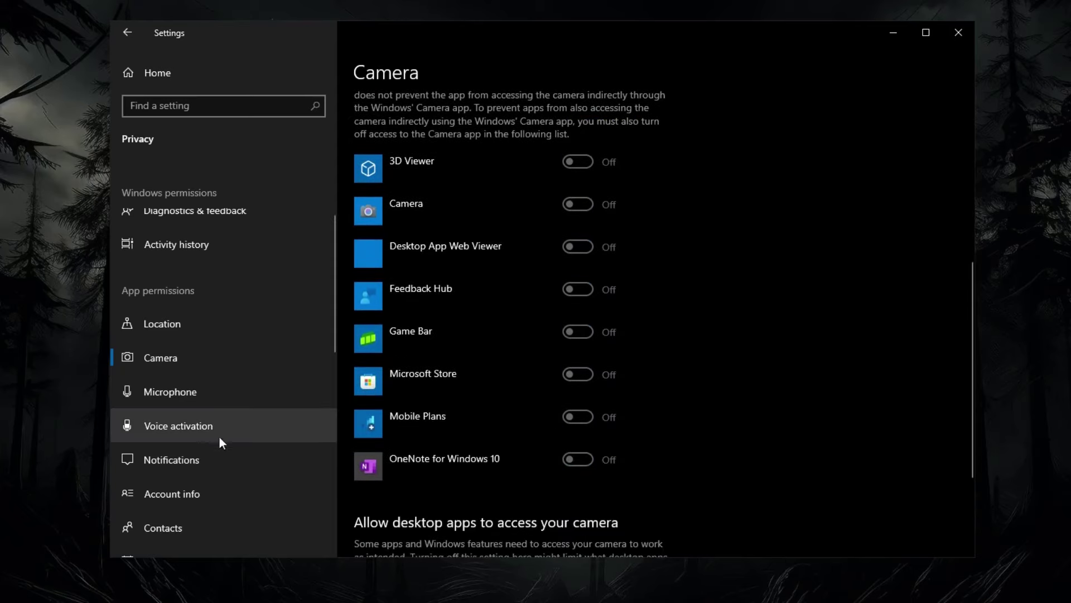
Look through the remaining app permissions in the privacy settings and open the Email permission.
scroll(193, 438, down, 5)
scroll(169, 400, down, 12)
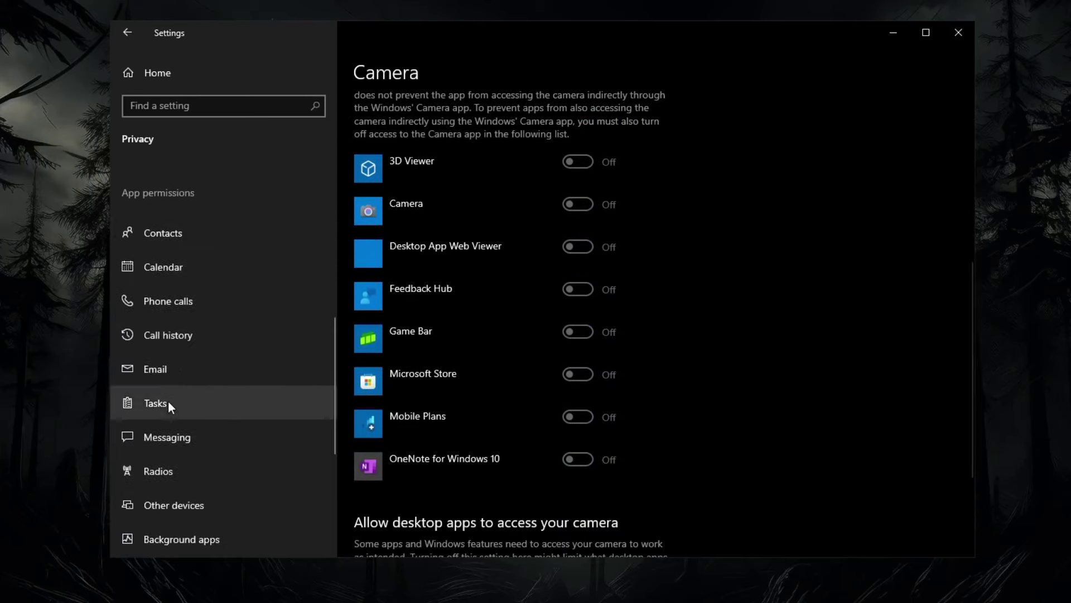
click(175, 365)
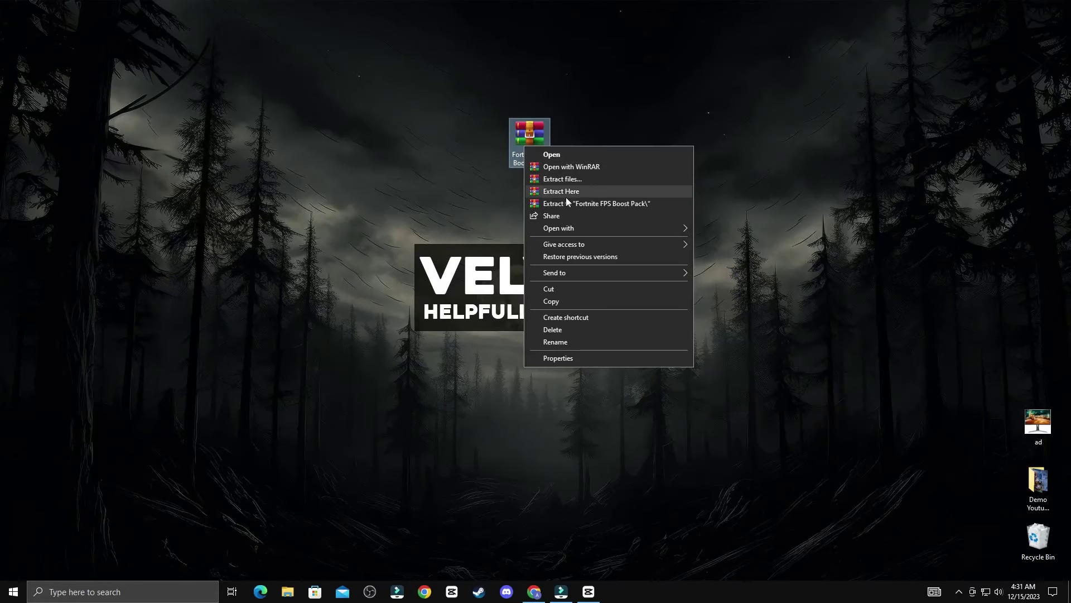
Extract the Fortnite FPS Boost Pack archive onto the desktop and place the extracted folder and the High Priority - Fortnite archive beside it.
click(566, 196)
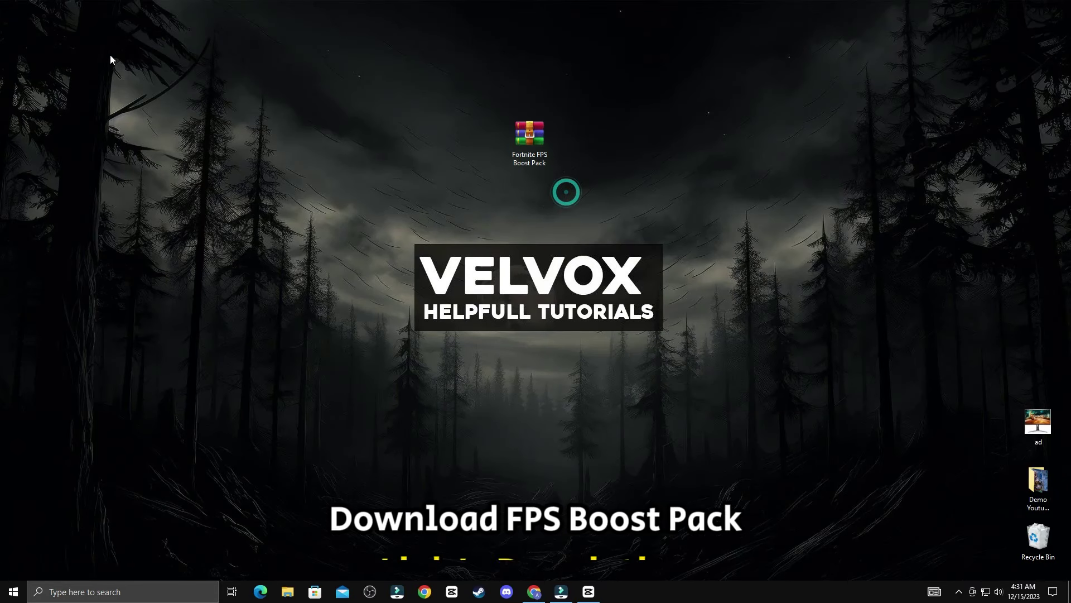
drag(56, 16, 424, 152)
click(336, 170)
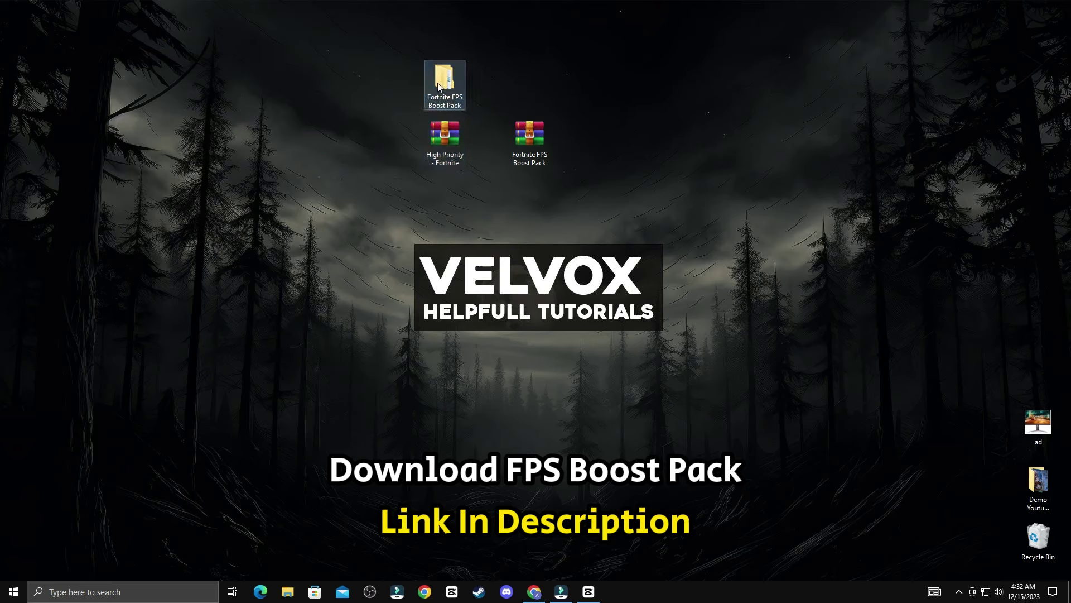
drag(378, 50, 550, 169)
drag(406, 53, 554, 182)
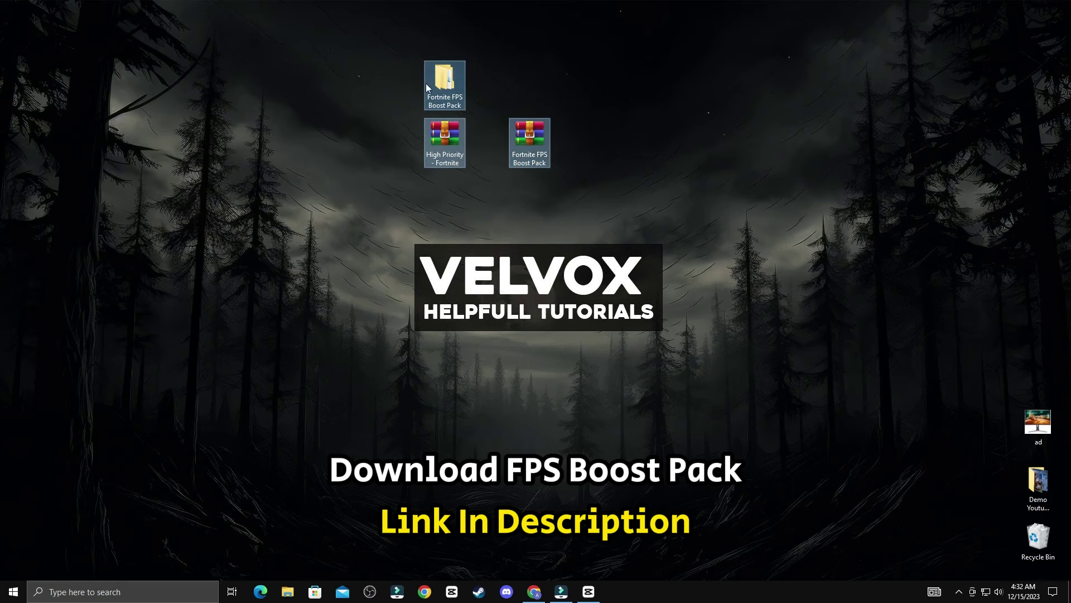
drag(355, 42, 461, 156)
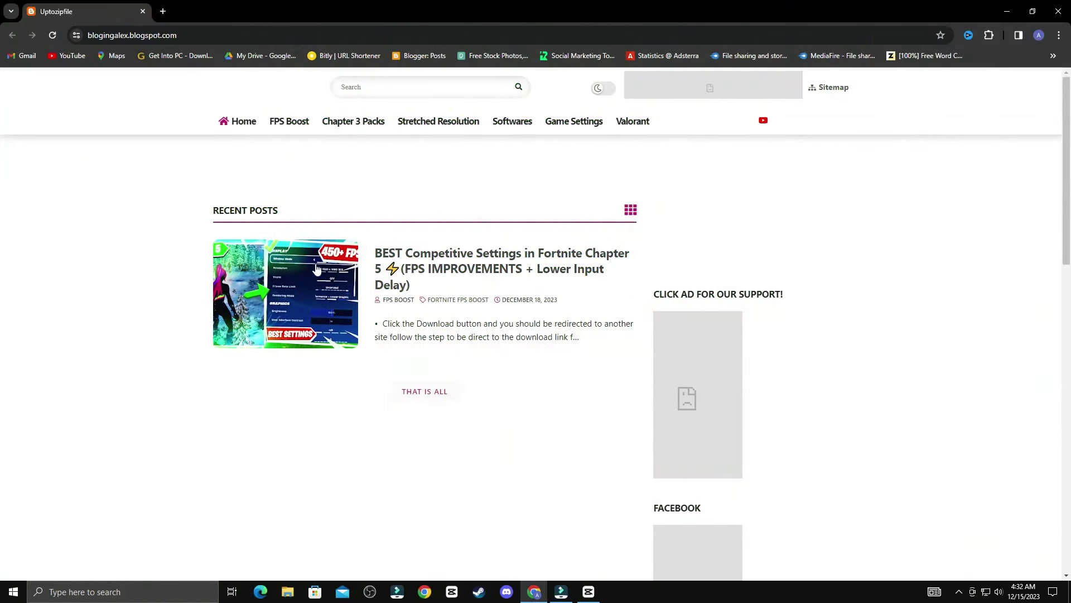
Open the BEST Competitive Settings in Fortnite Chapter 5 post in the browser and read the download and extraction instructions.
click(313, 268)
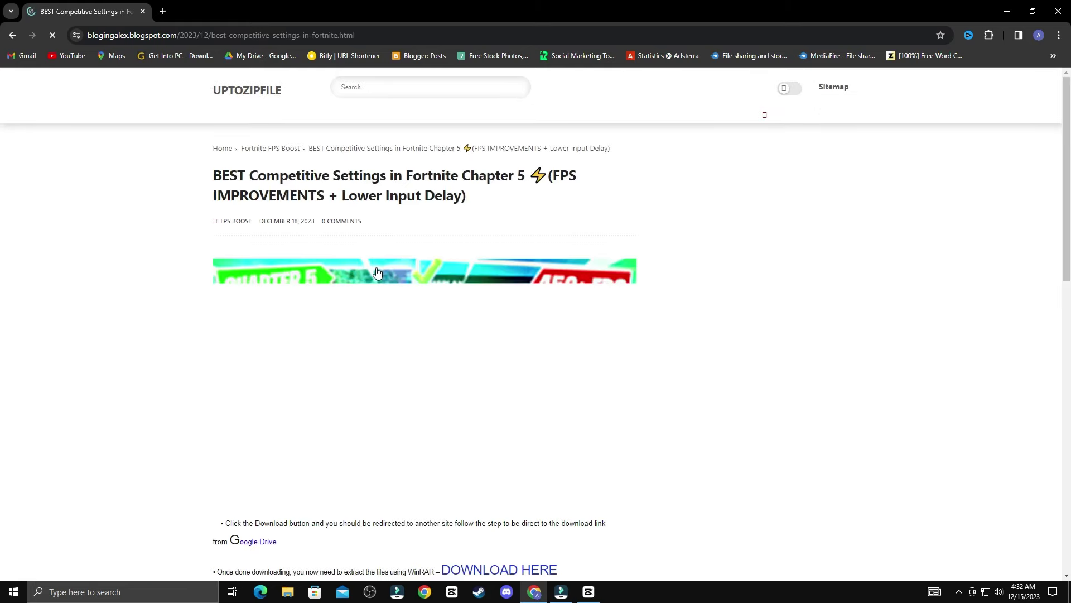
scroll(378, 272, down, 2)
scroll(385, 246, down, 2)
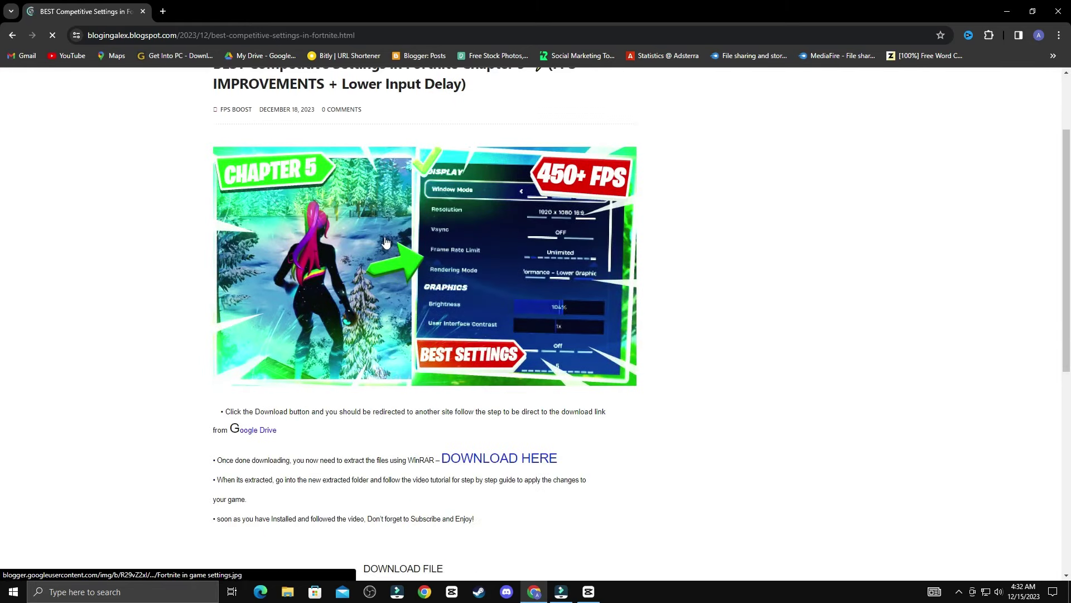
scroll(489, 315, down, 5)
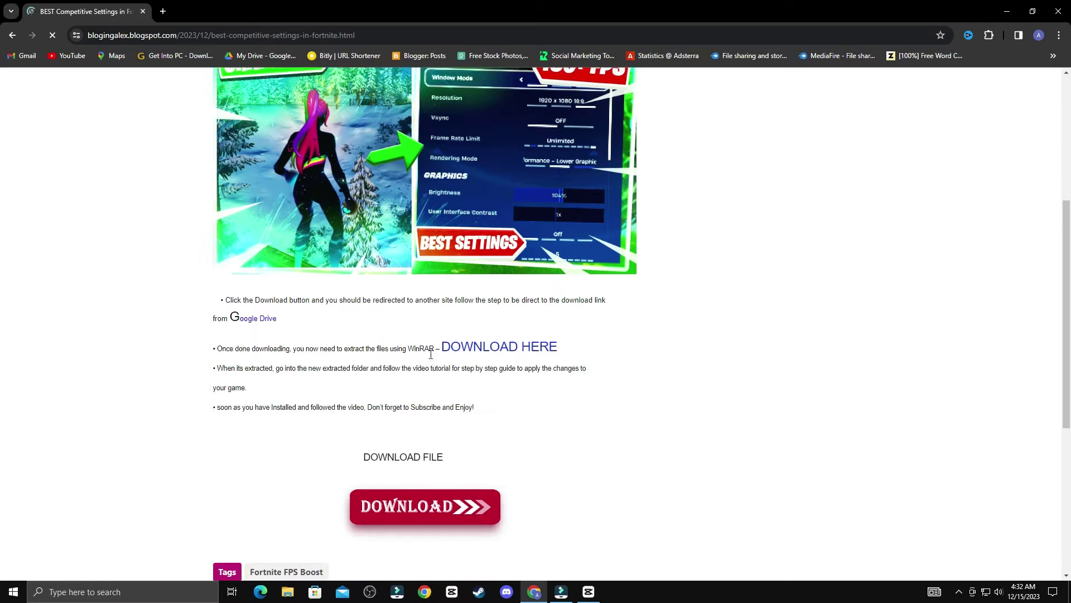
scroll(407, 465, down, 5)
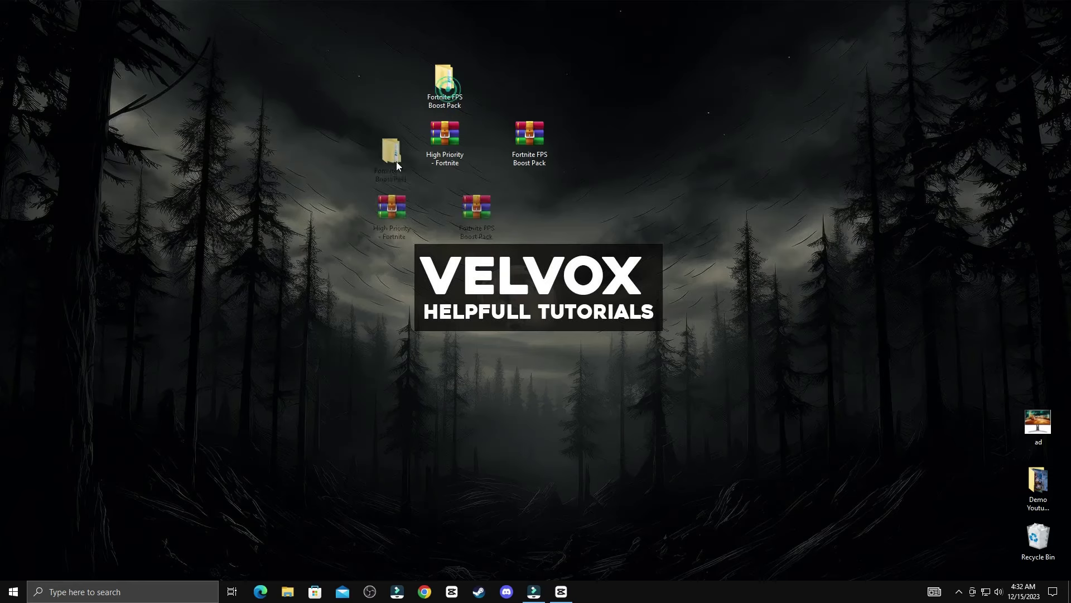
Extract the High Priority - Fortnite archive onto the desktop and move the Default Priority and High Priority registry files beside it.
drag(407, 203, 232, 204)
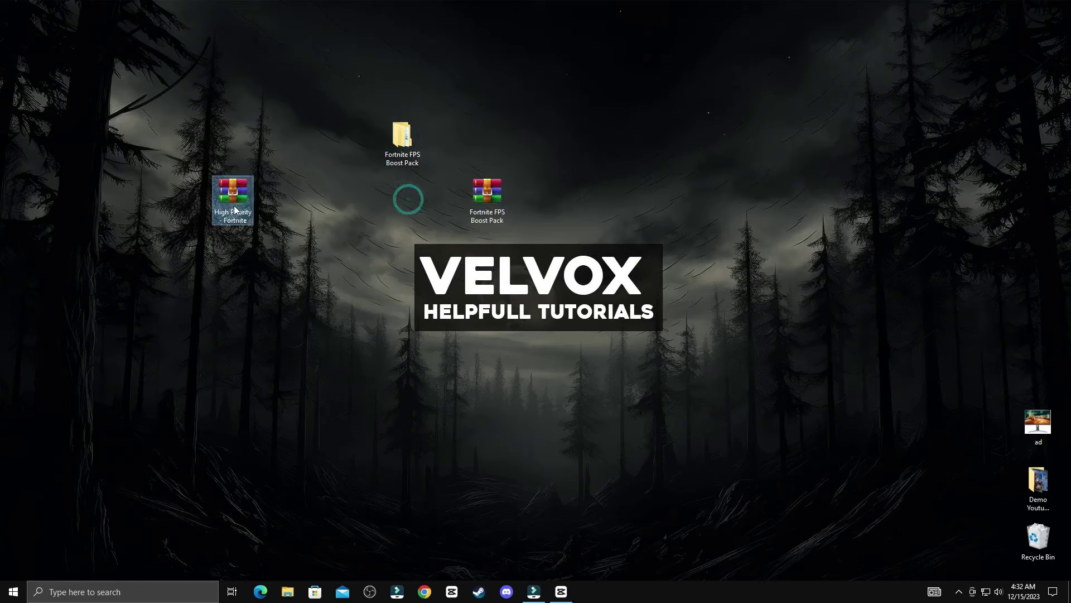
right_click(232, 204)
click(262, 248)
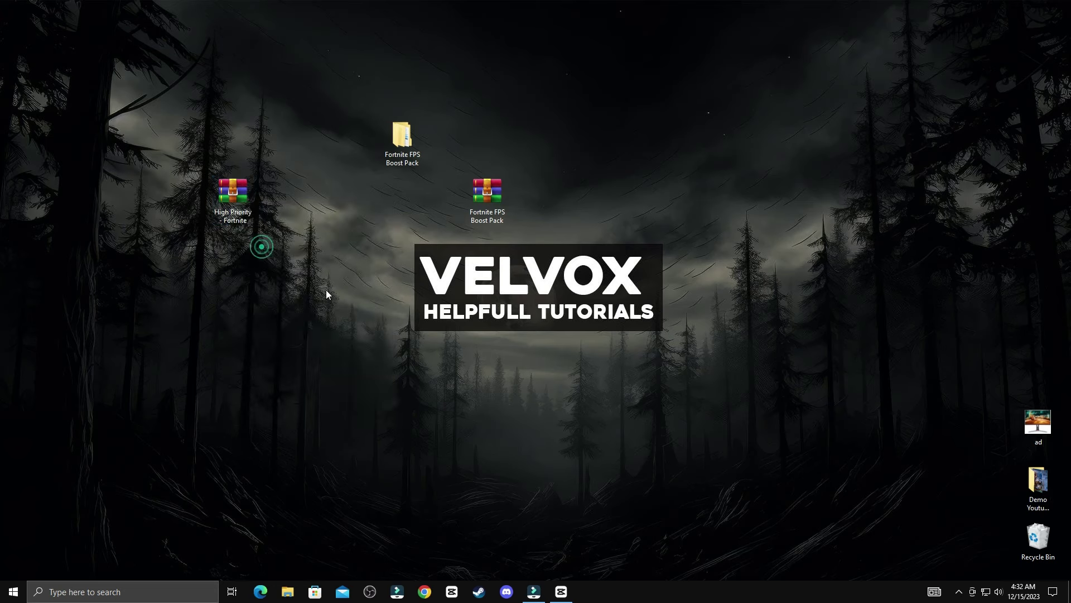
drag(67, 109, 11, 11)
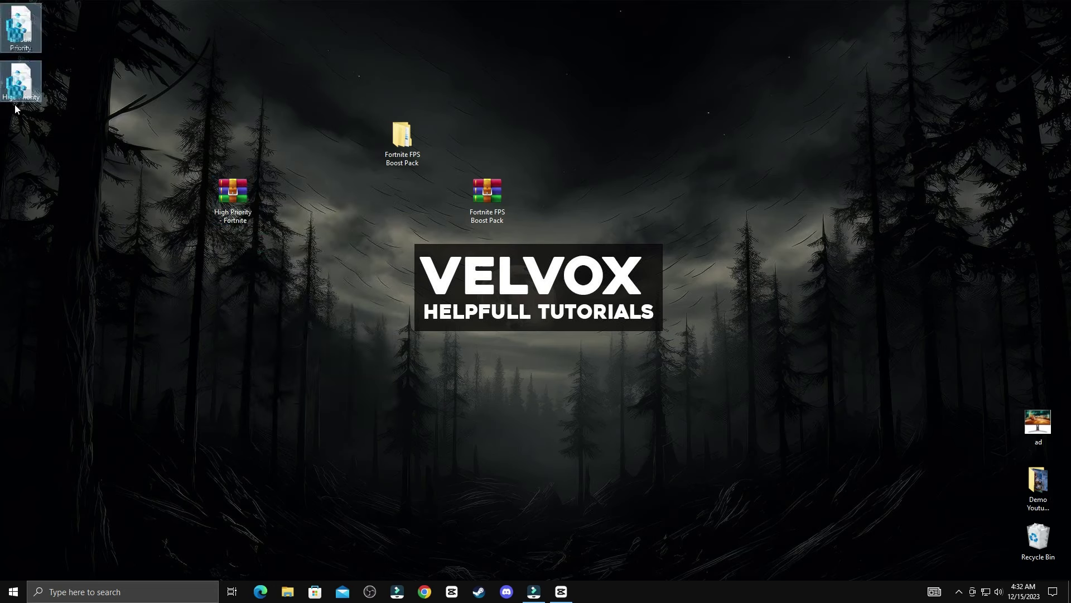
drag(19, 106, 108, 223)
click(67, 286)
Merge the High Priority registry file into the Windows registry and accept the confirmations.
click(107, 201)
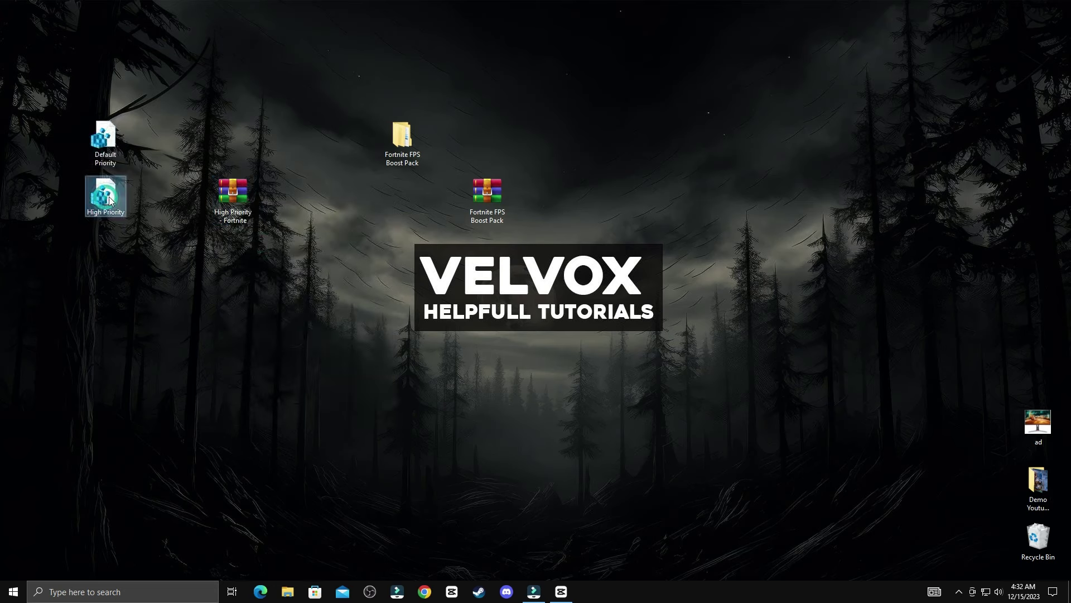
right_click(107, 197)
click(117, 204)
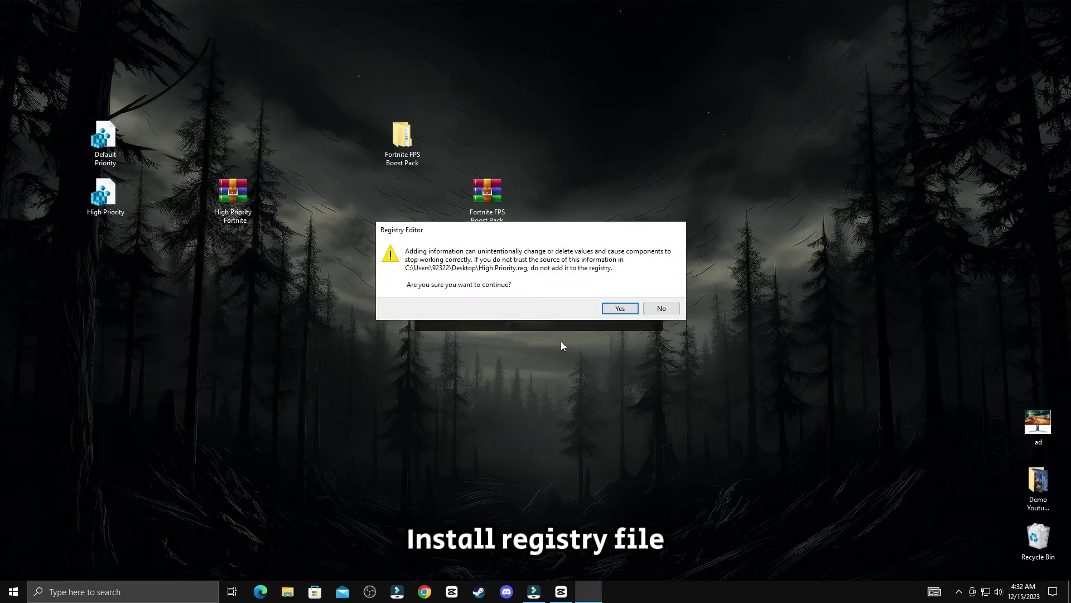
click(619, 310)
click(661, 298)
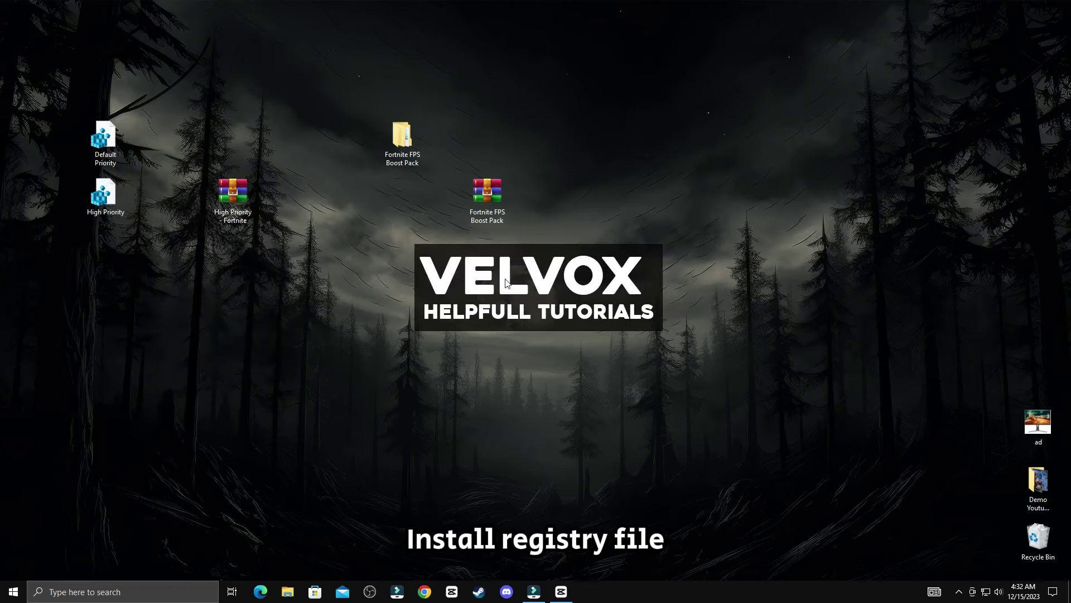
Copy the GameUserSettings file from the 2 Mid End PC folder inside the Fortnite FPS Boost Pack's GameUserSettings folder.
right_click(387, 162)
click(439, 168)
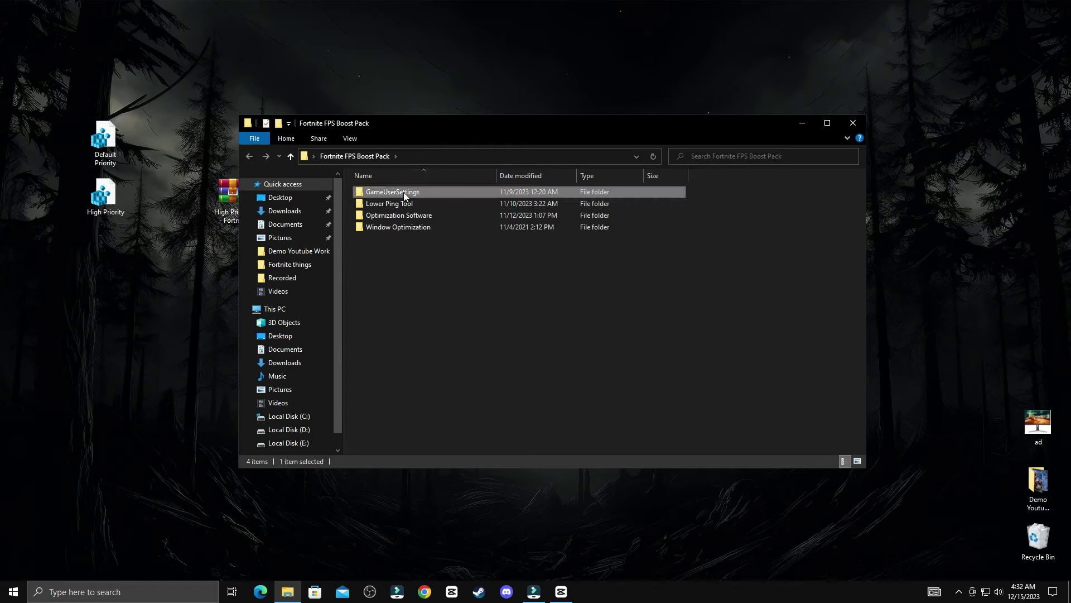
double_click(401, 193)
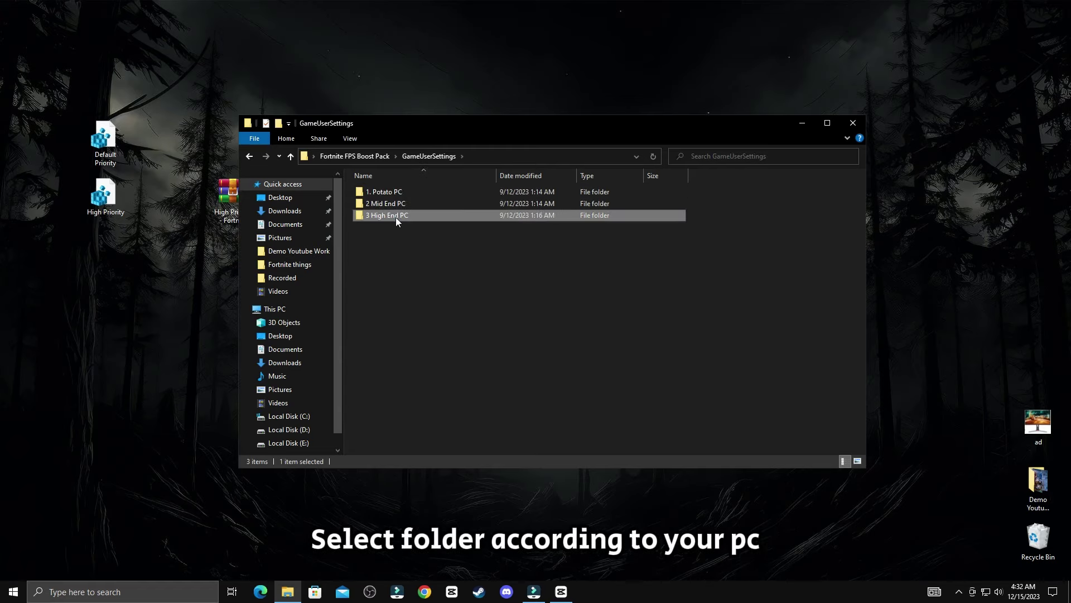
drag(399, 243, 397, 212)
click(406, 204)
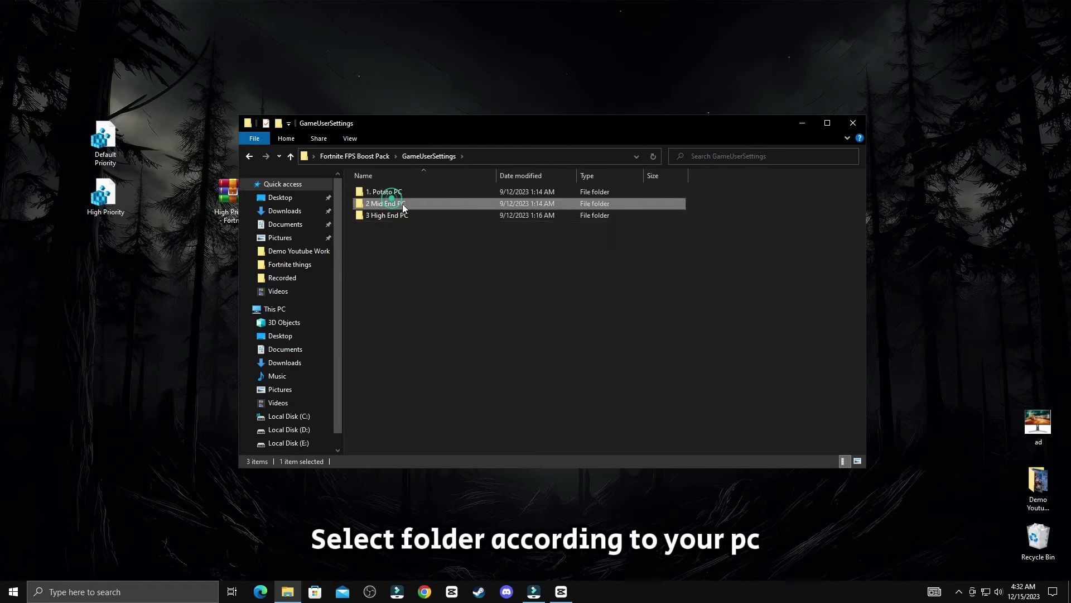
double_click(421, 206)
click(398, 192)
right_click(399, 190)
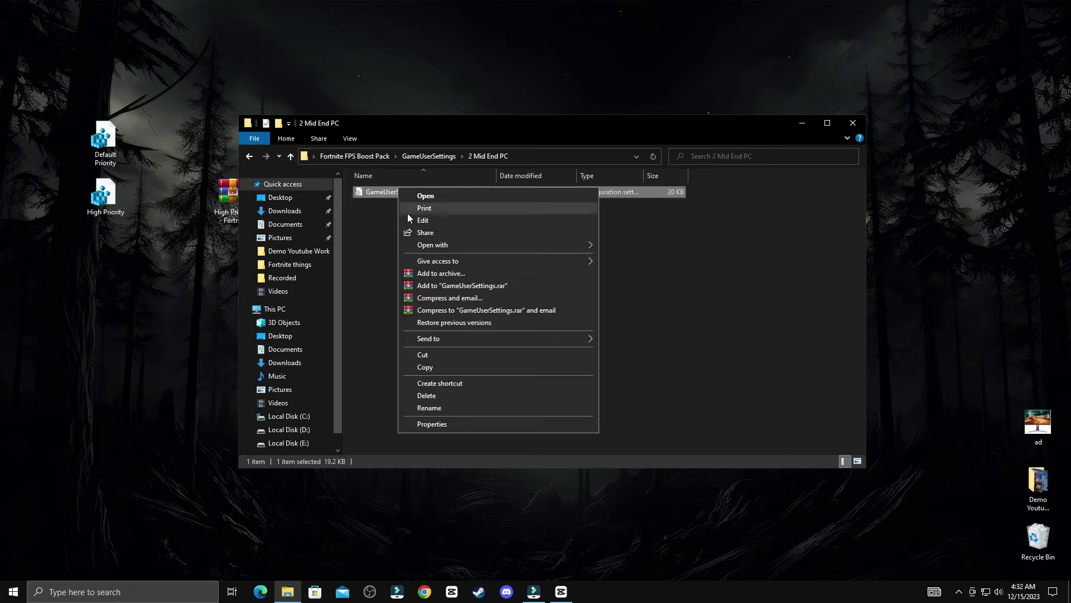
mouse_move(431, 343)
click(390, 364)
Paste the copied file into the FortniteGame\Saved\Config\WindowClient folder on Local Disk (D:), replacing the existing GameUserSettings file.
click(262, 309)
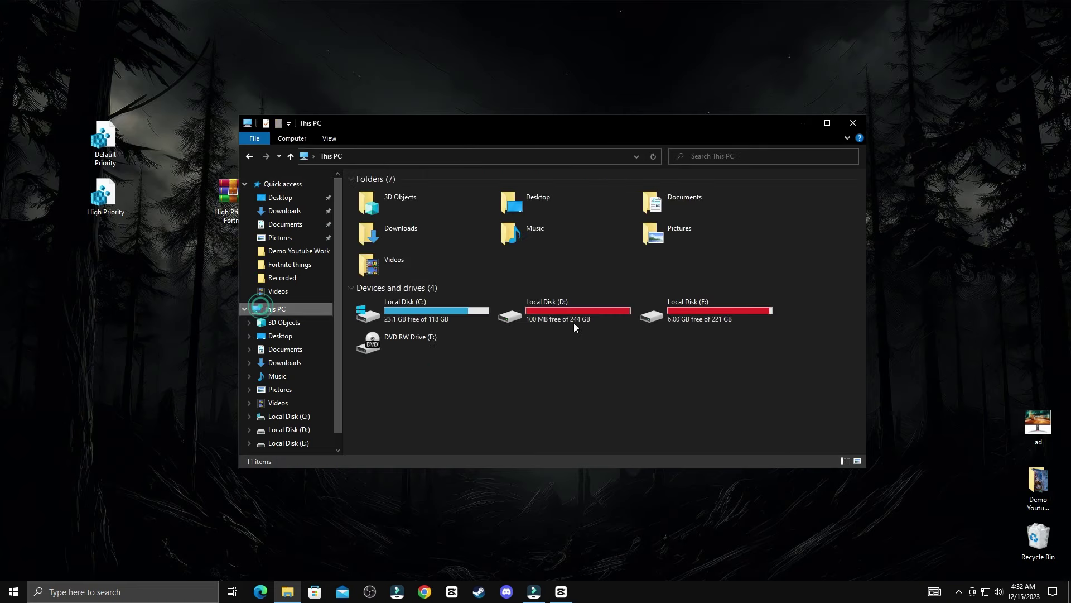
double_click(555, 307)
double_click(397, 273)
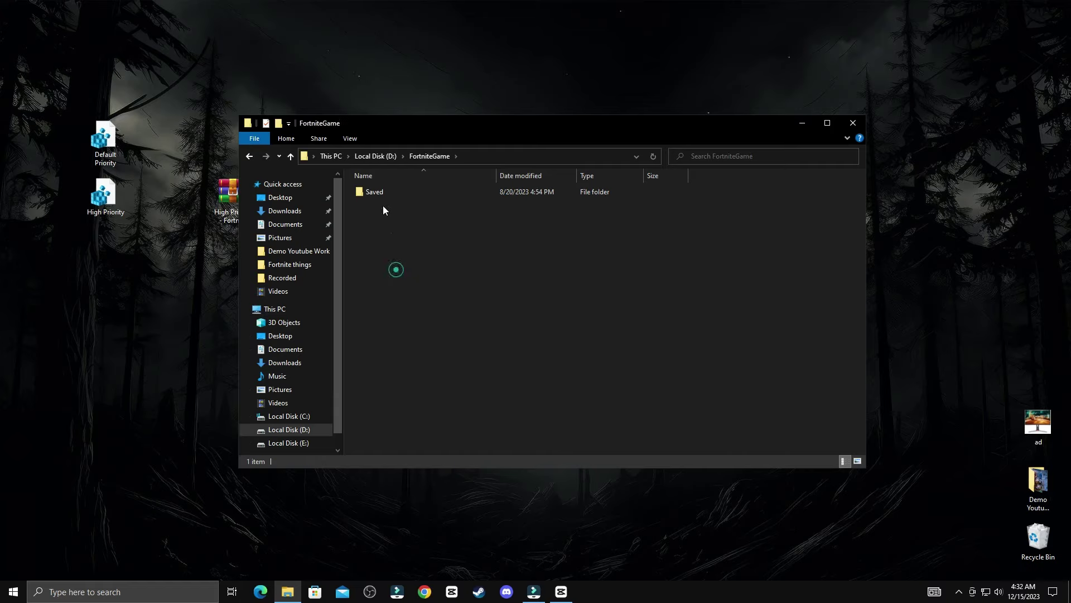
double_click(383, 194)
double_click(381, 204)
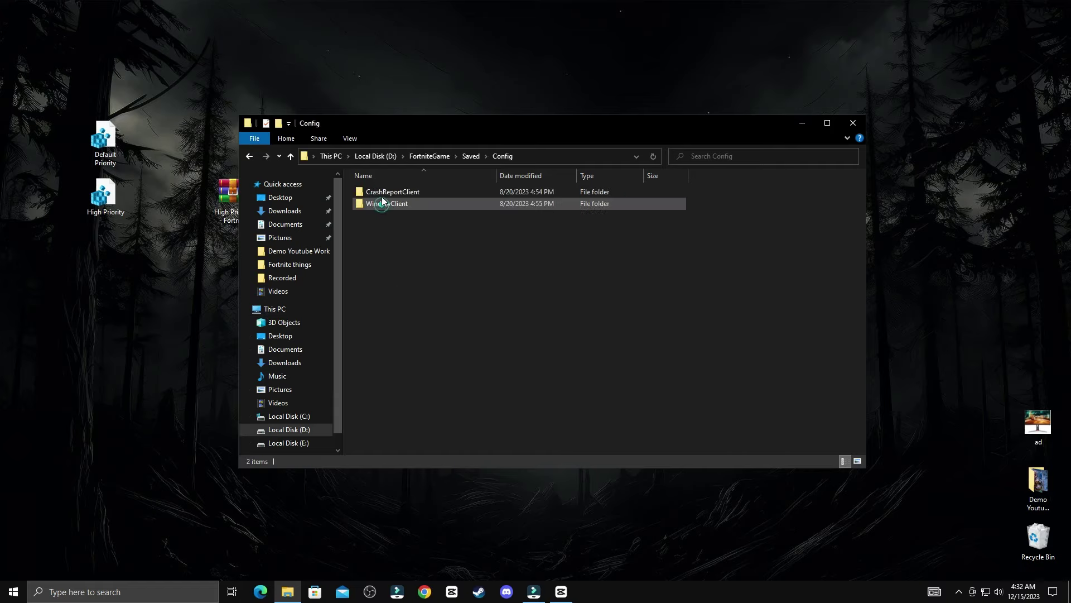
double_click(383, 204)
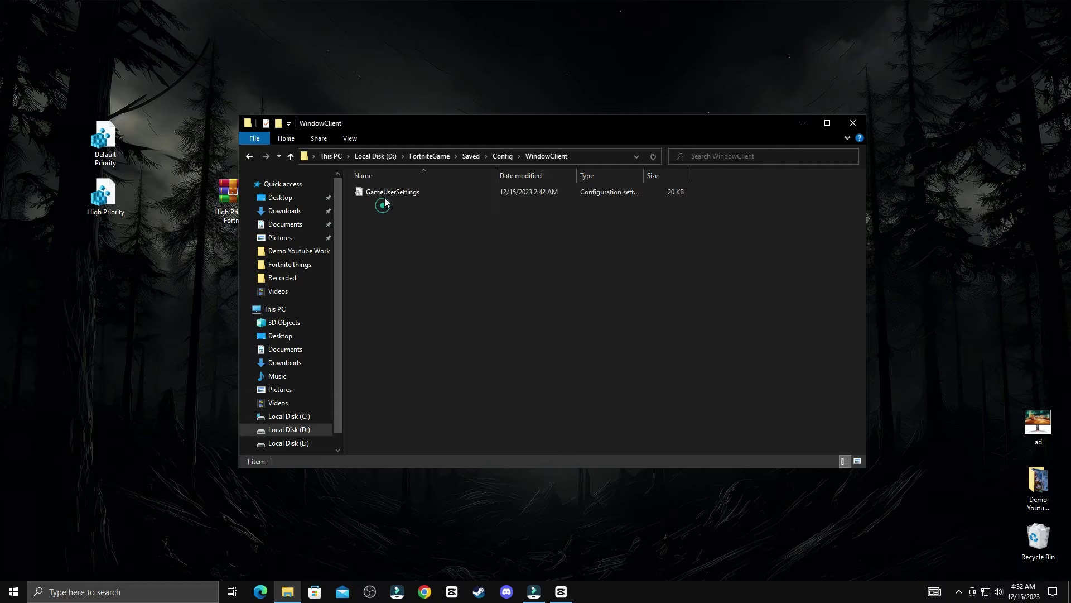
right_click(401, 229)
click(430, 322)
click(300, 219)
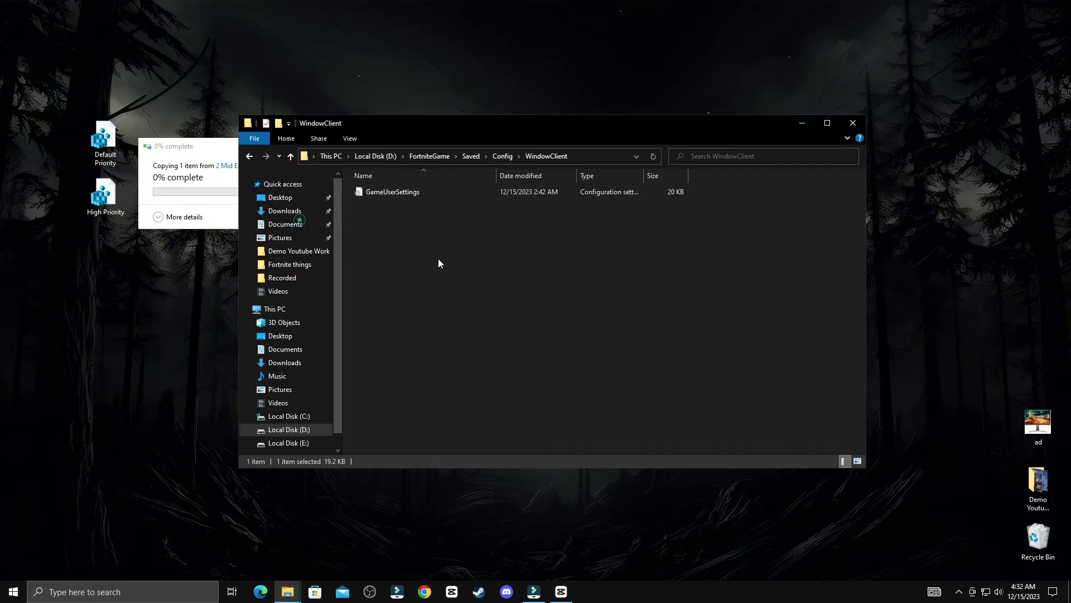
Return to the Fortnite FPS Boost Pack folder and open the GearUp text file from the Lower Ping Tool folder.
click(250, 156)
click(250, 156)
click(250, 157)
click(250, 156)
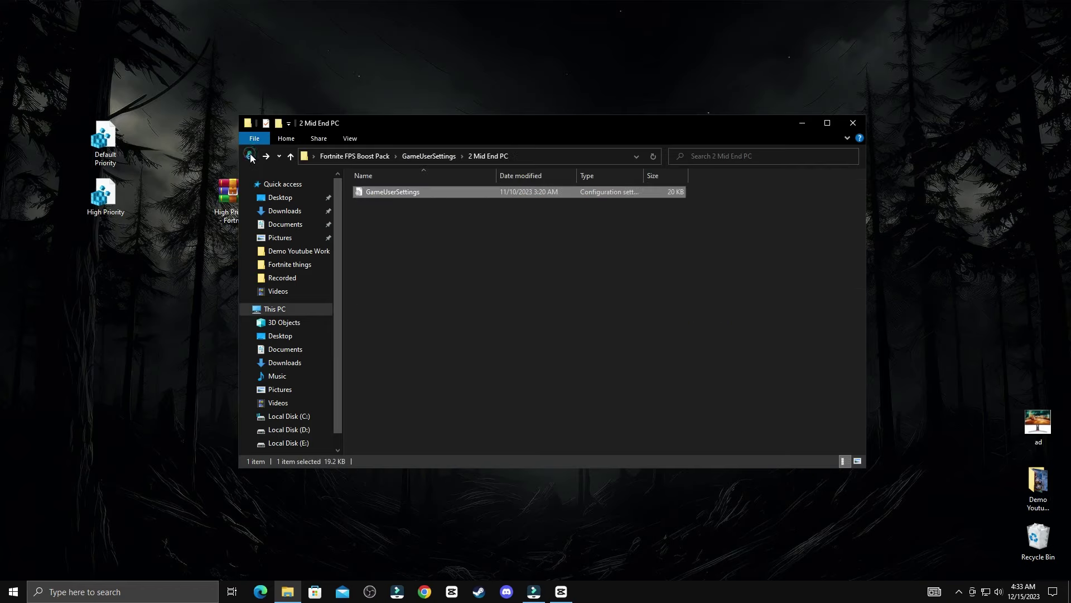
click(250, 156)
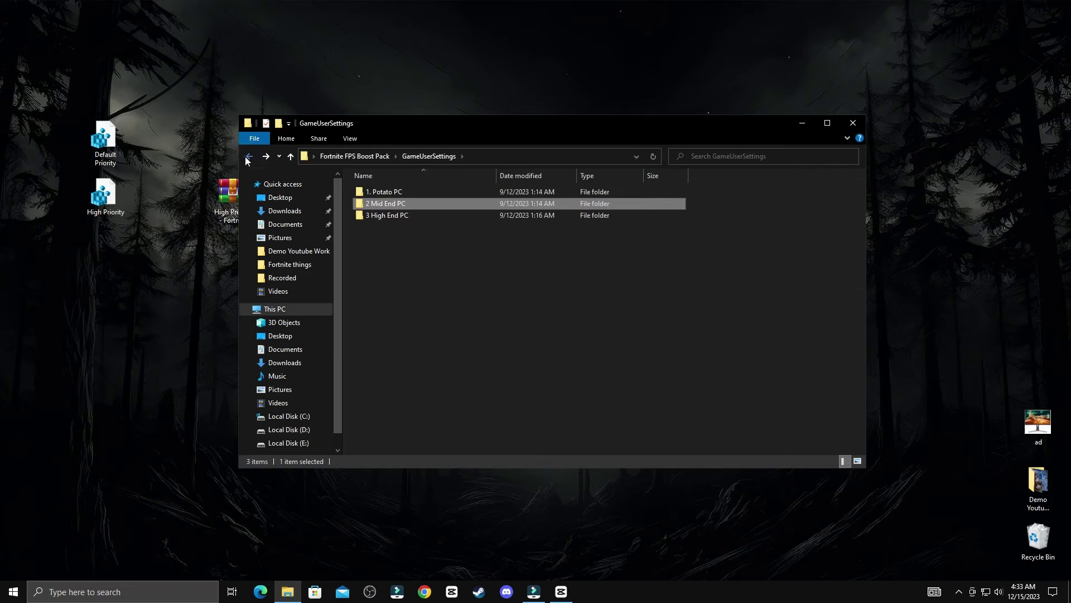
click(250, 156)
click(380, 205)
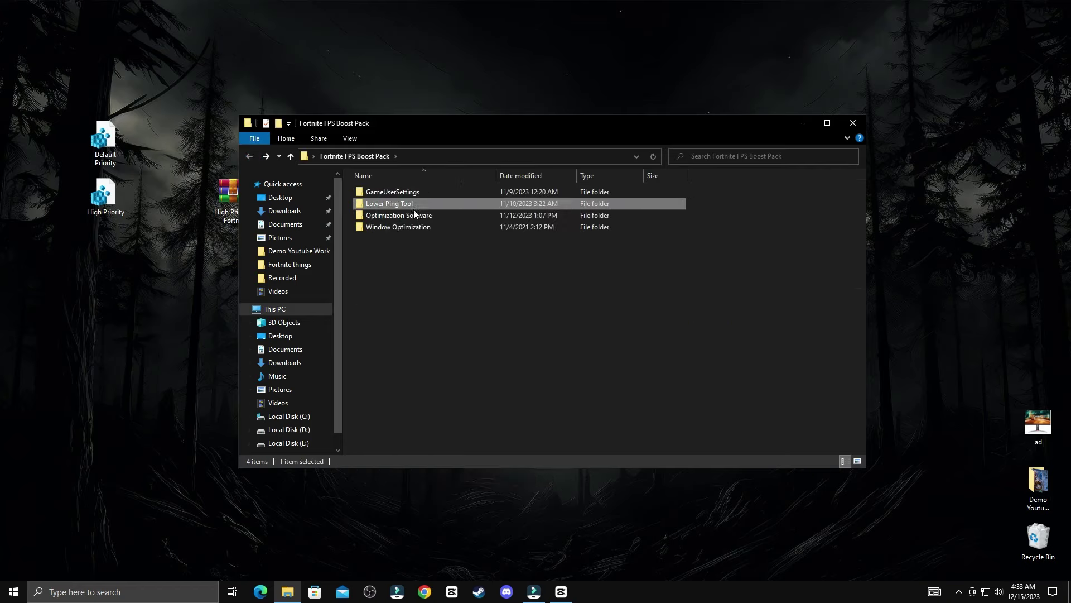
double_click(389, 205)
click(420, 193)
double_click(387, 193)
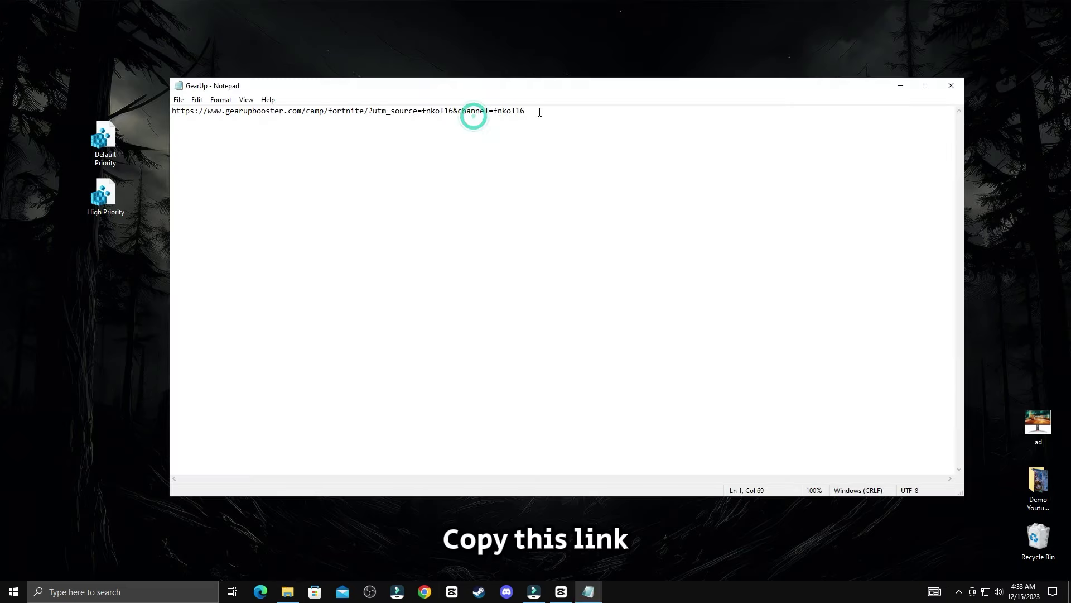
Copy the gearupbooster.com Fortnite link from the GearUp text file and open it in the browser.
drag(539, 112, 190, 100)
right_click(274, 118)
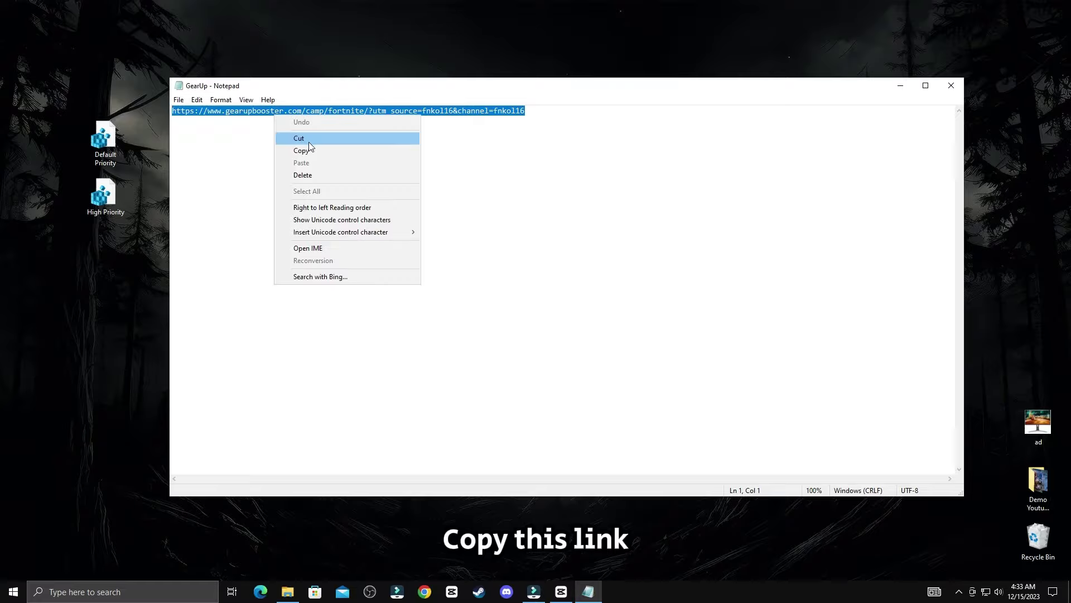
click(305, 149)
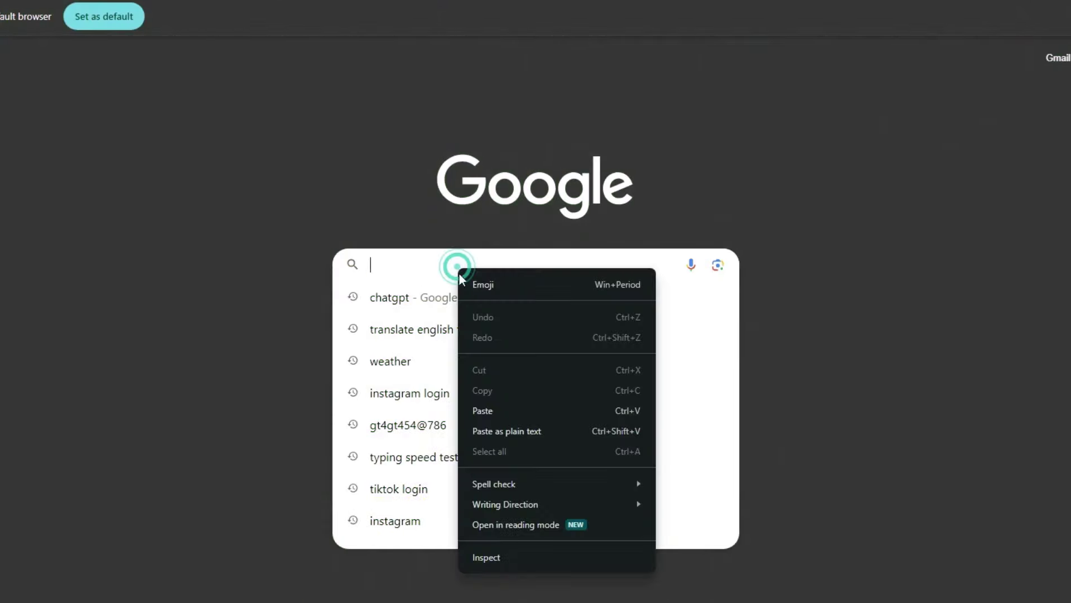
click(489, 411)
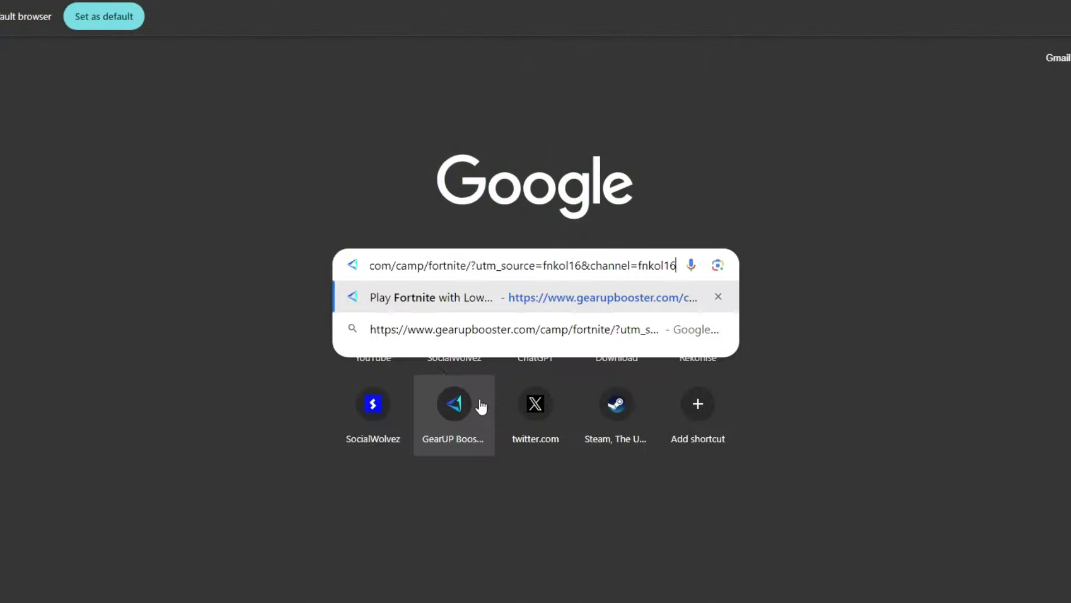
click(564, 302)
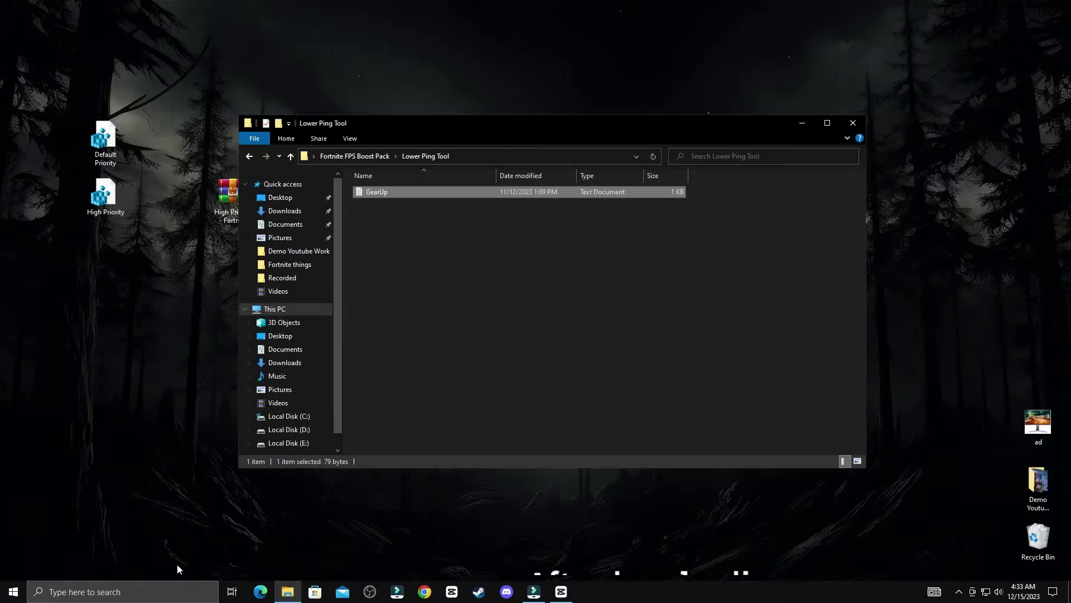
Search Windows for GearUP Booster, launch the app and find Fortnite on its home screen.
click(137, 591)
text(g)
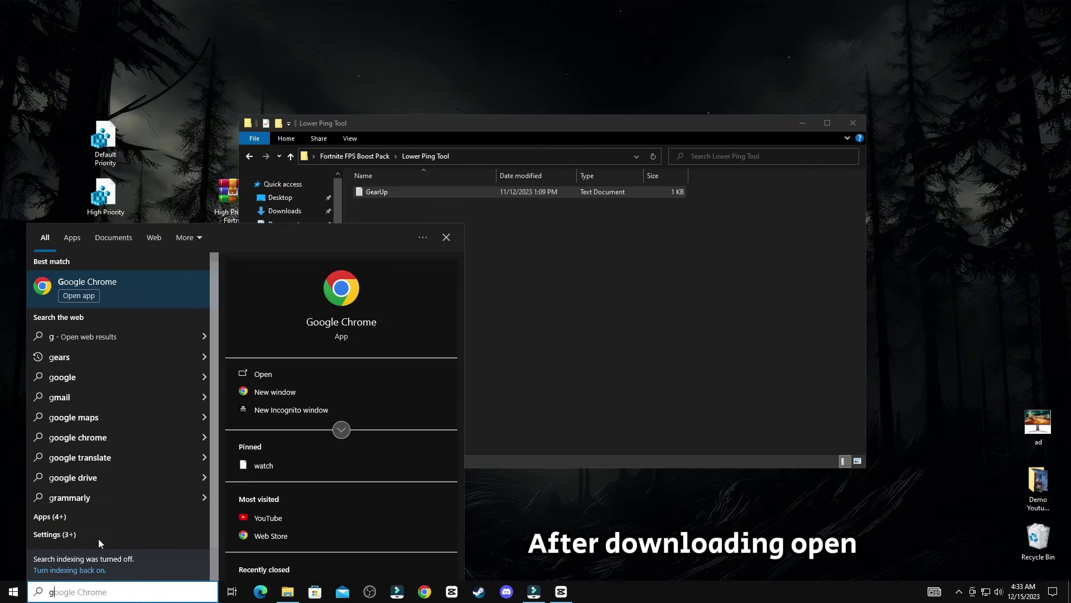
text(ear)
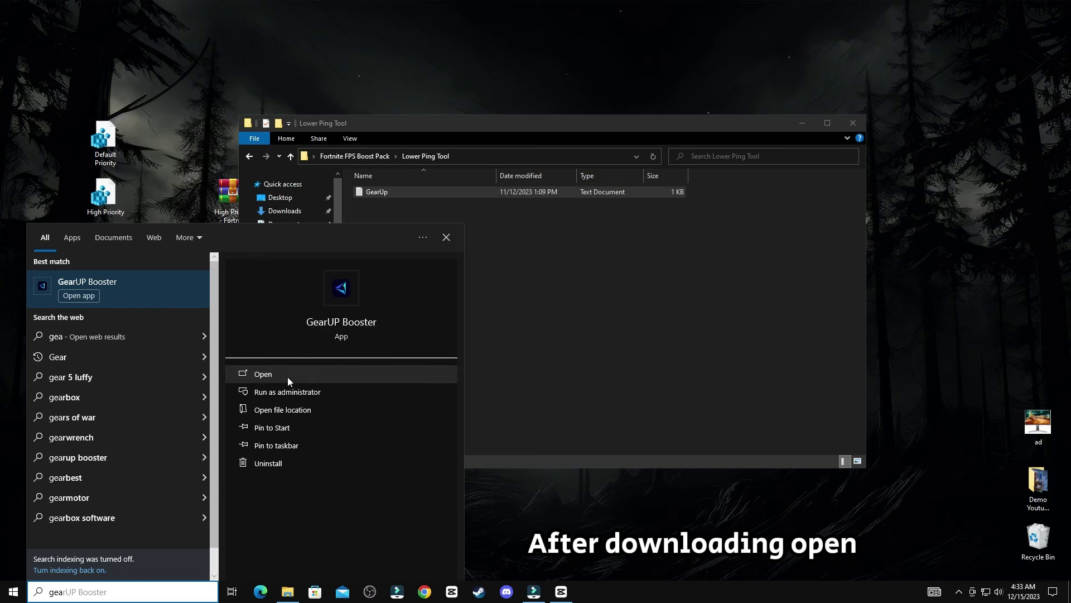
click(287, 375)
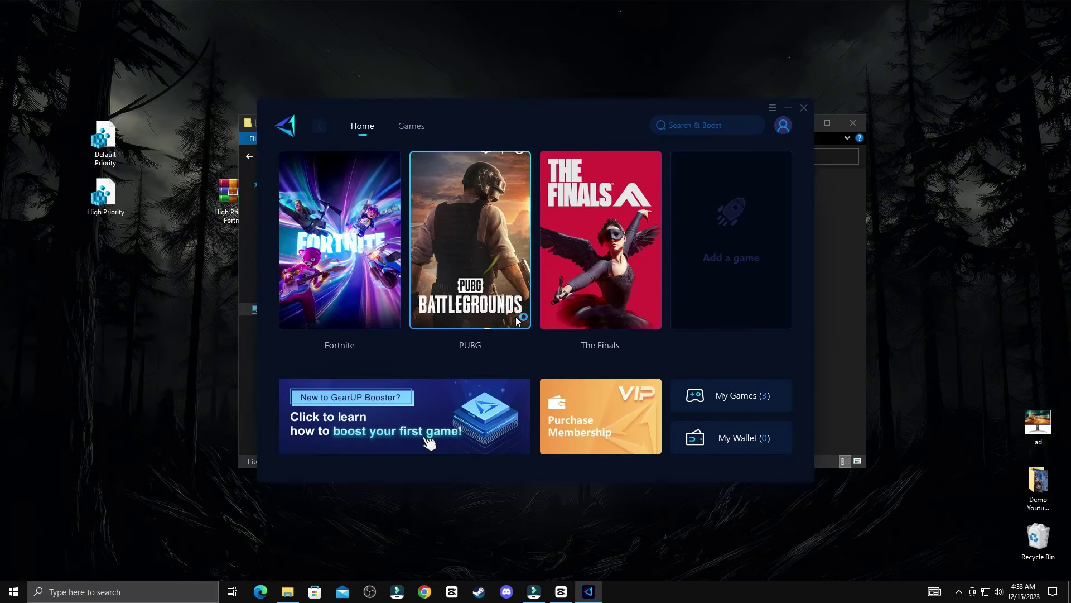
mouse_move(355, 237)
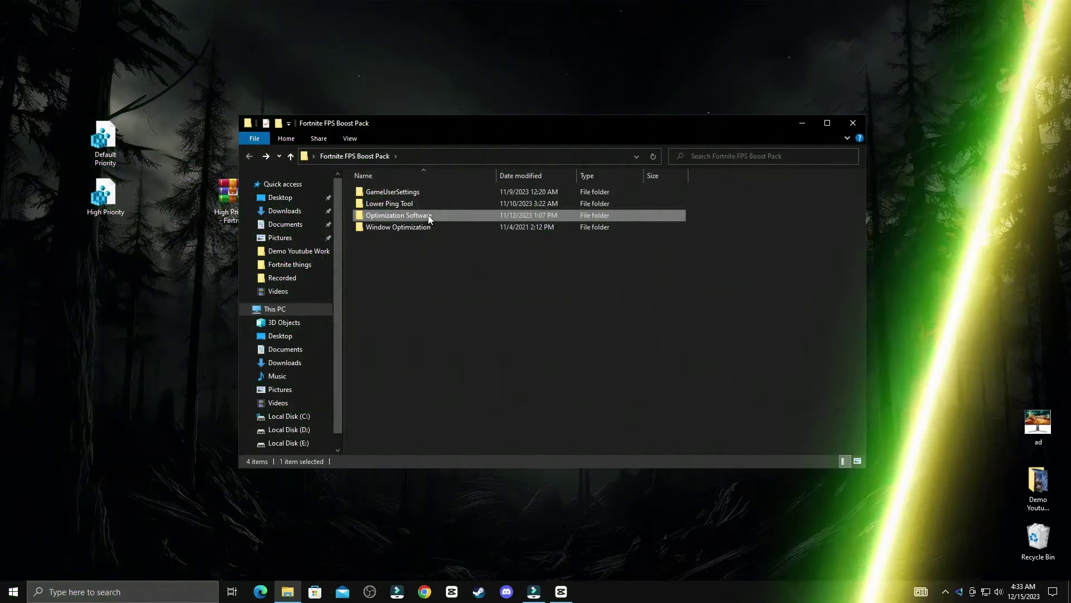
Open the Optimization Software folder in the Fortnite FPS Boost Pack and launch the OOSU10 application.
right_click(428, 215)
click(460, 223)
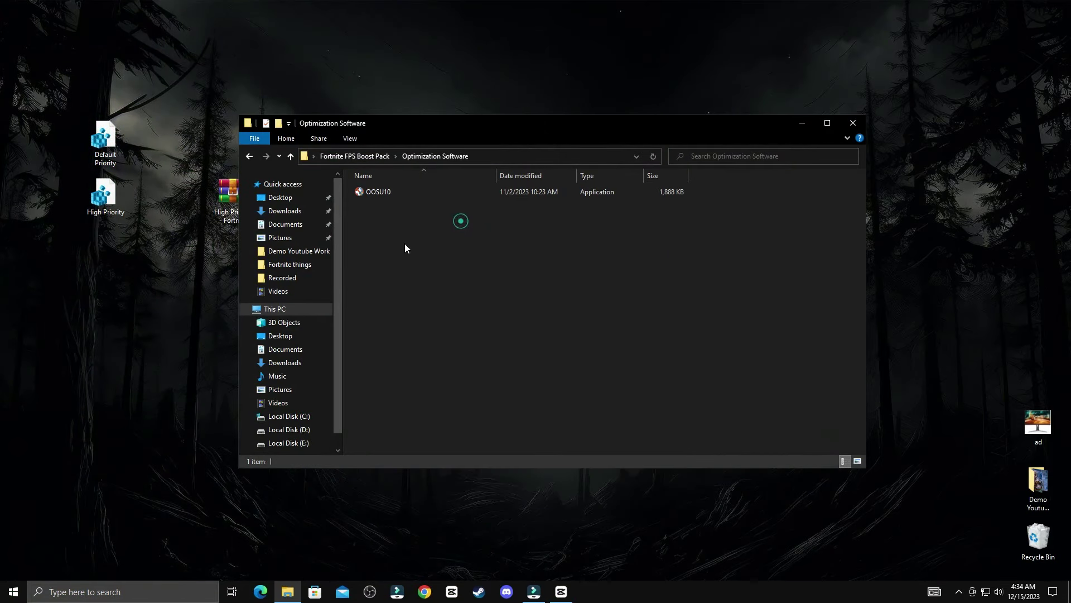
right_click(397, 193)
click(431, 204)
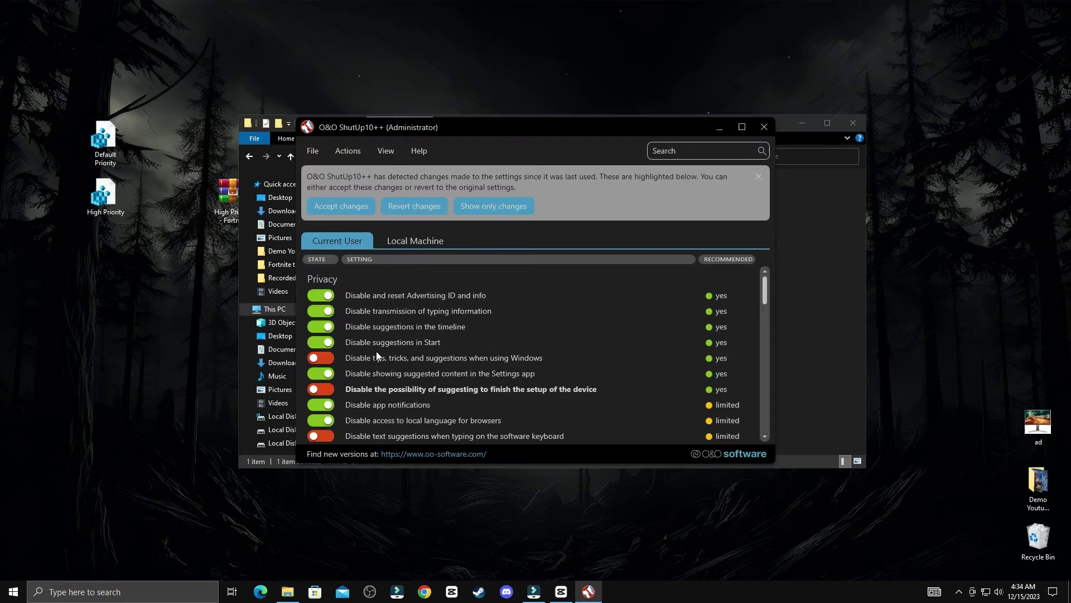
Try to toggle the "Disable and reset Advertising ID and info" setting and create a system restore point for it.
click(320, 295)
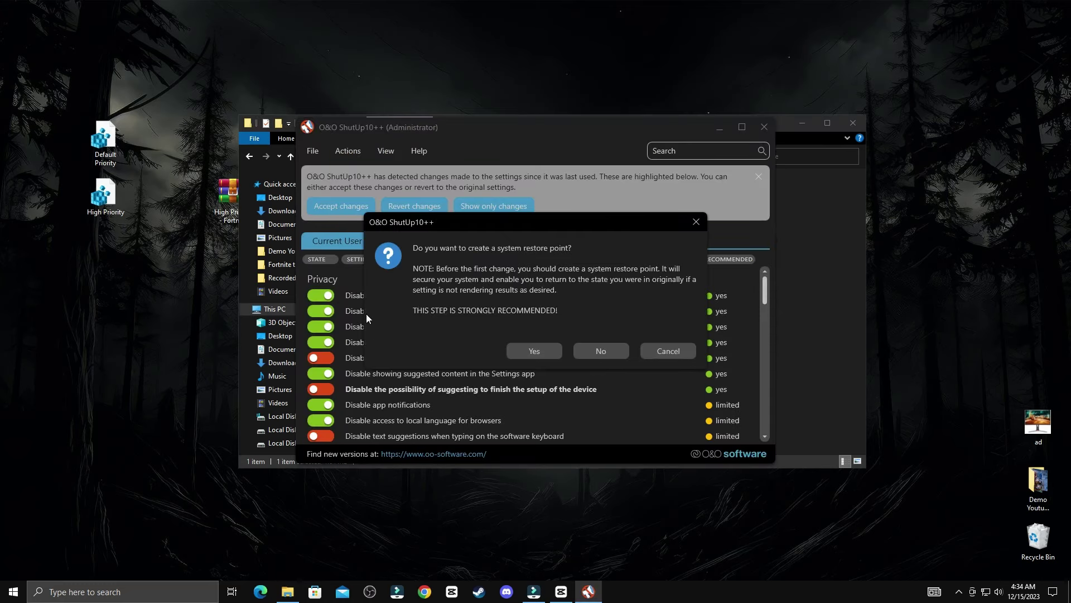
click(542, 358)
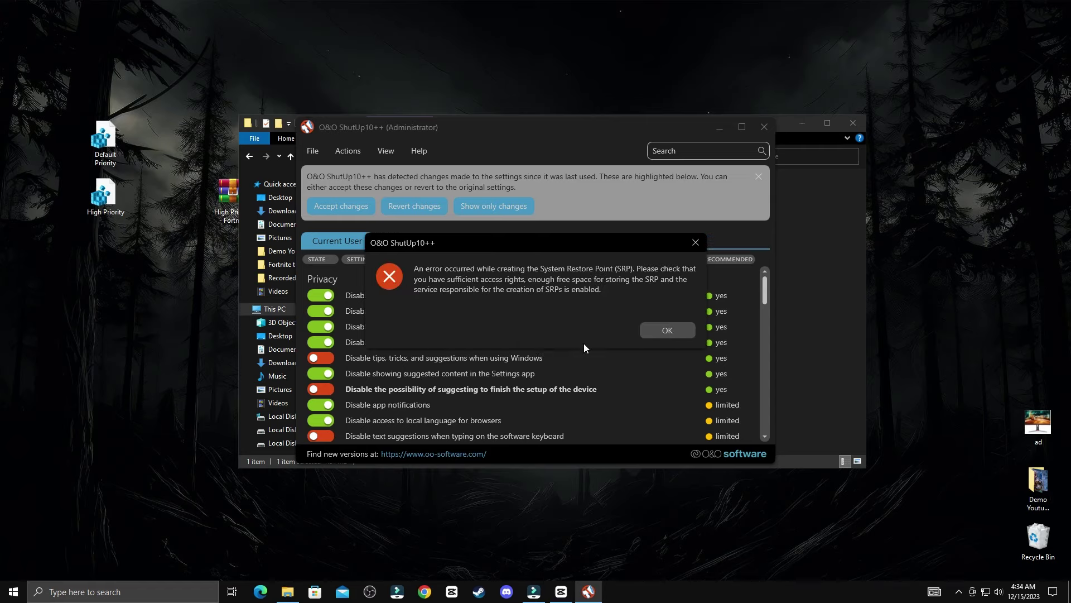
click(683, 251)
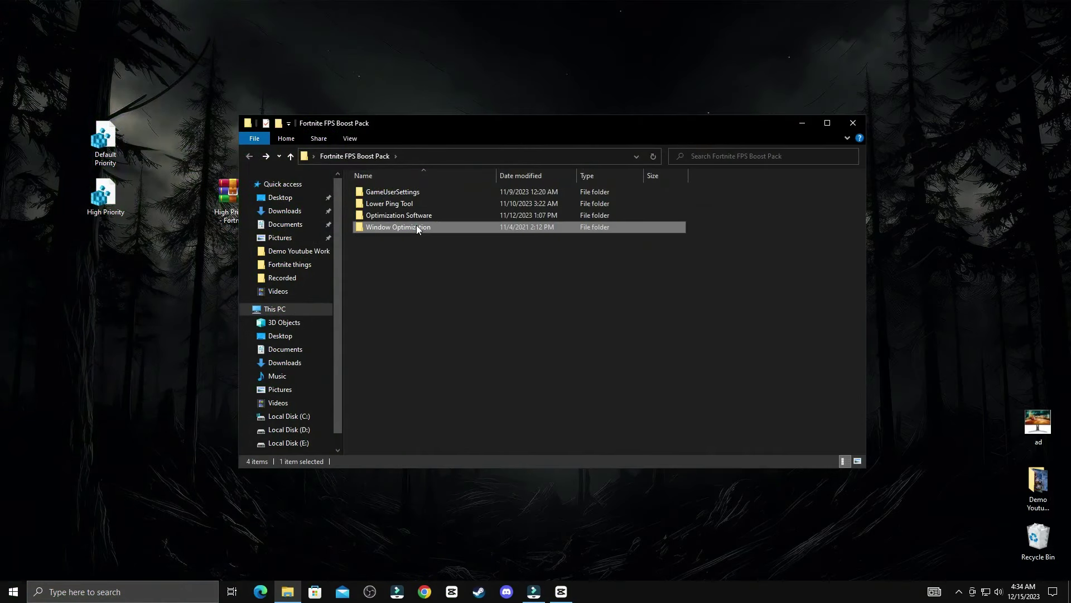
Open the Window Optimization folder in the Fortnite FPS Boost Pack and merge the Disable Game Bar file into the registry.
right_click(416, 228)
click(468, 230)
key(ctrl+a)
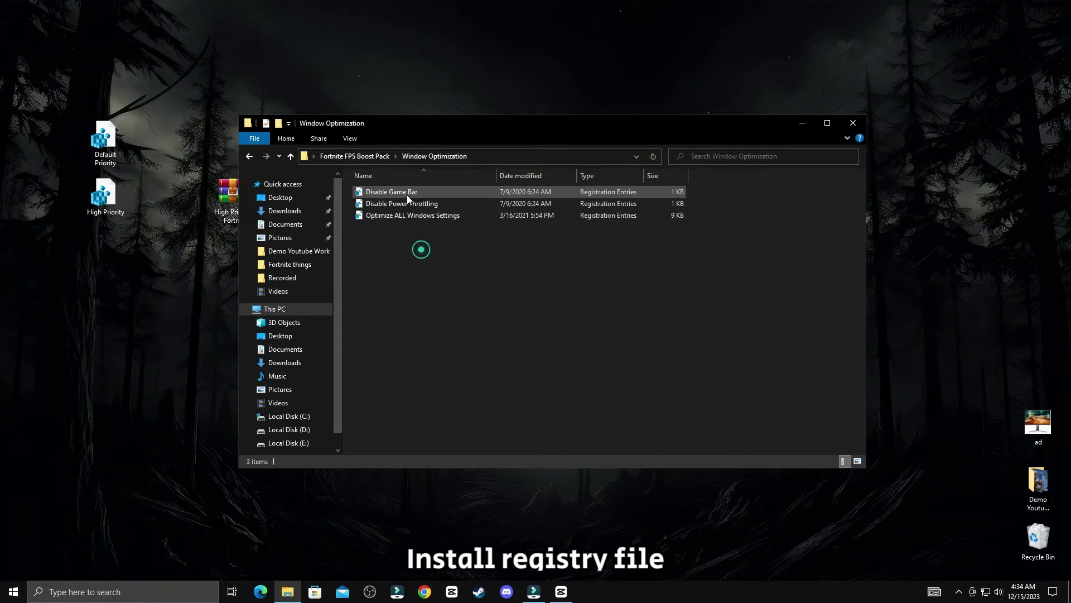
click(406, 192)
right_click(406, 193)
click(438, 204)
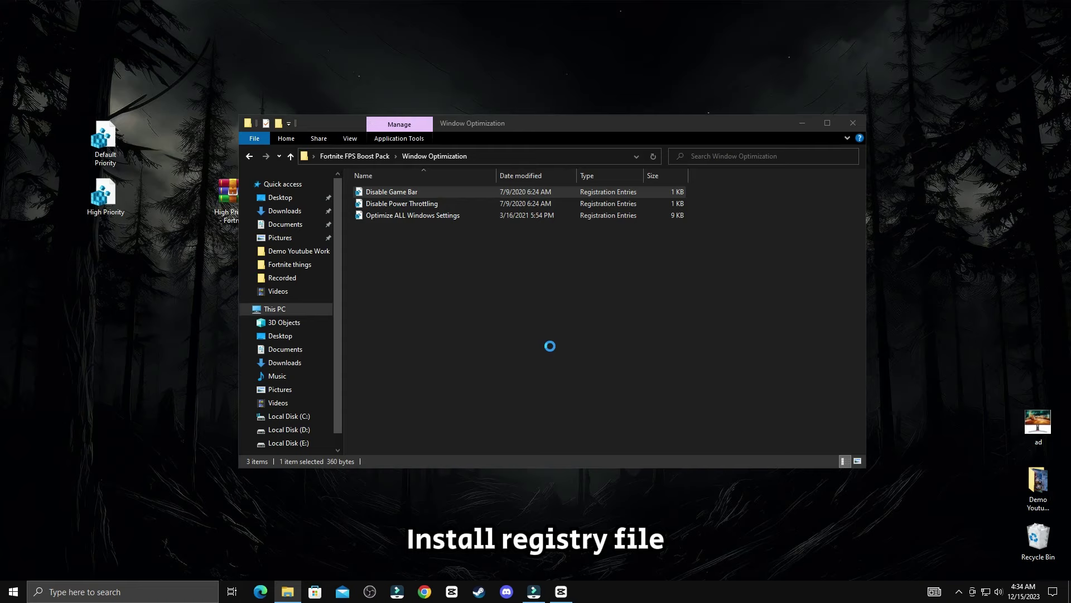
click(620, 314)
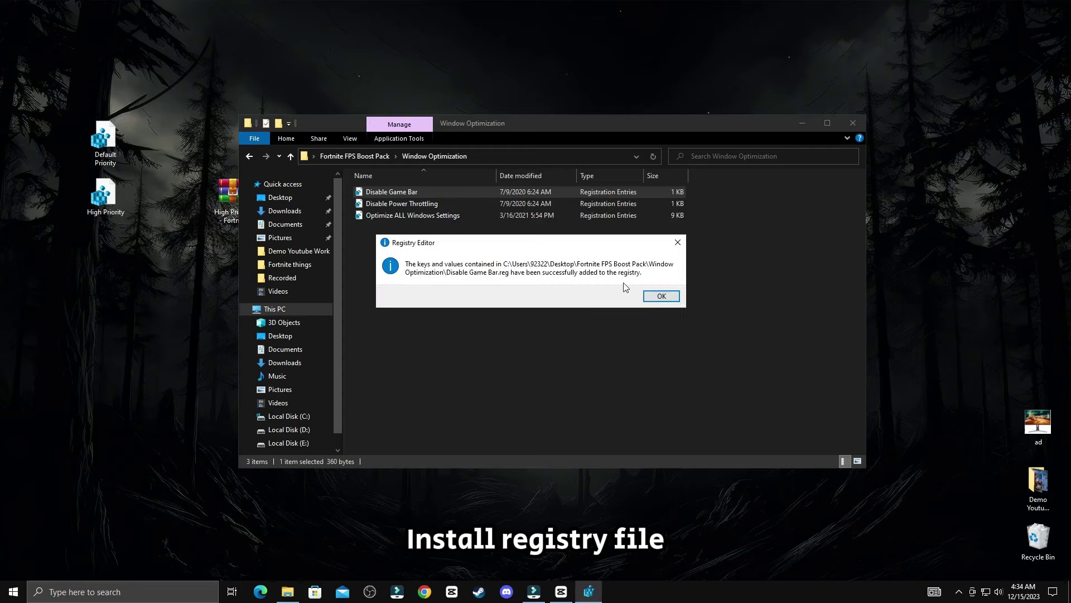
click(662, 301)
Merge the Disable Power Throttling file into the registry.
click(433, 205)
right_click(434, 204)
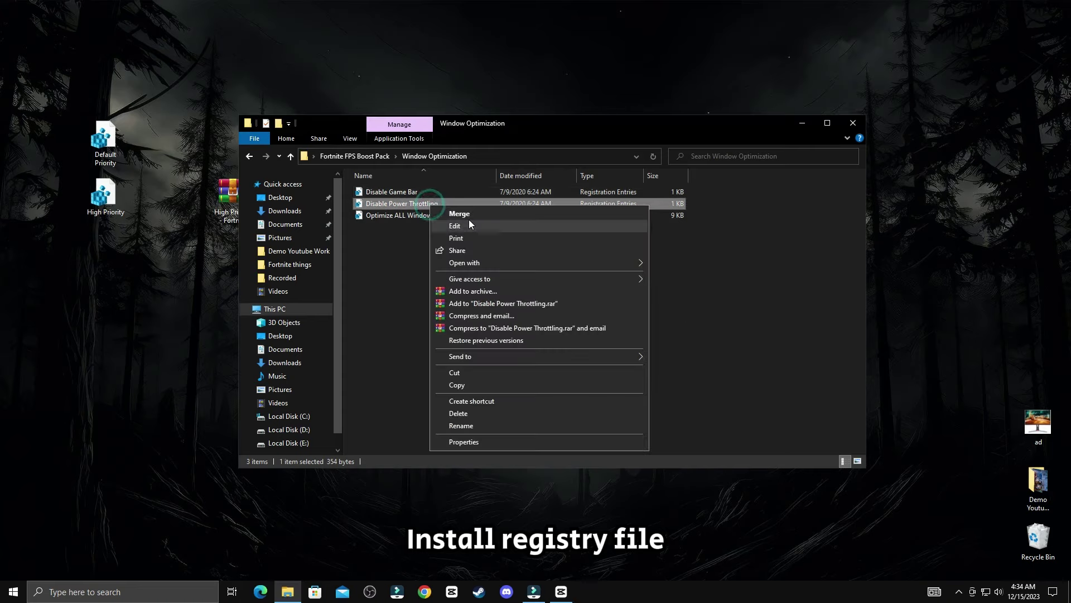
click(466, 215)
click(619, 314)
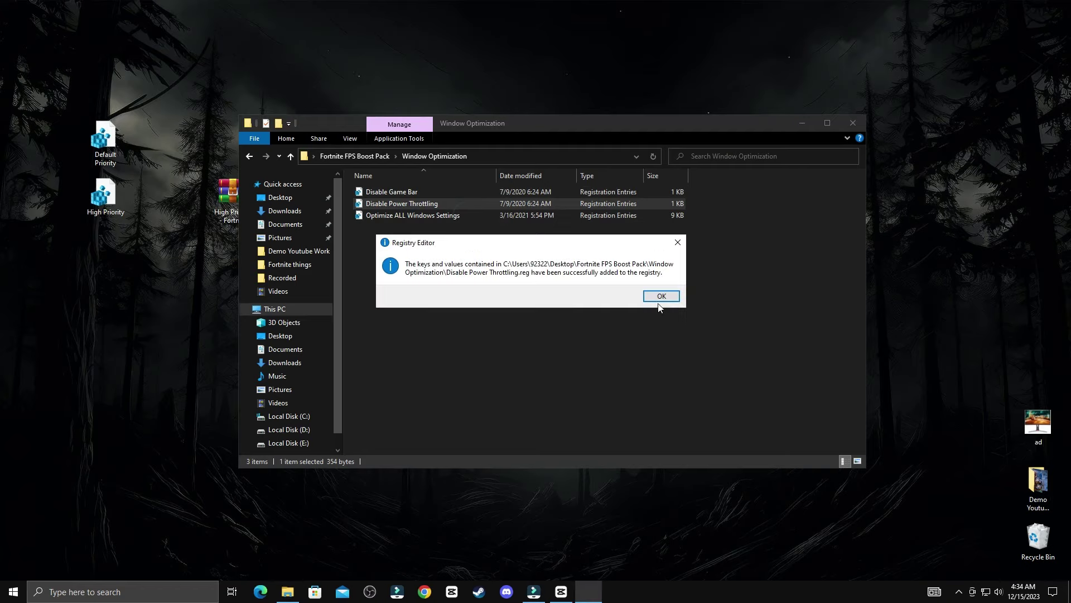
click(661, 300)
Merge the Optimize ALL Windows Settings file into the registry and clear the file selection.
right_click(443, 219)
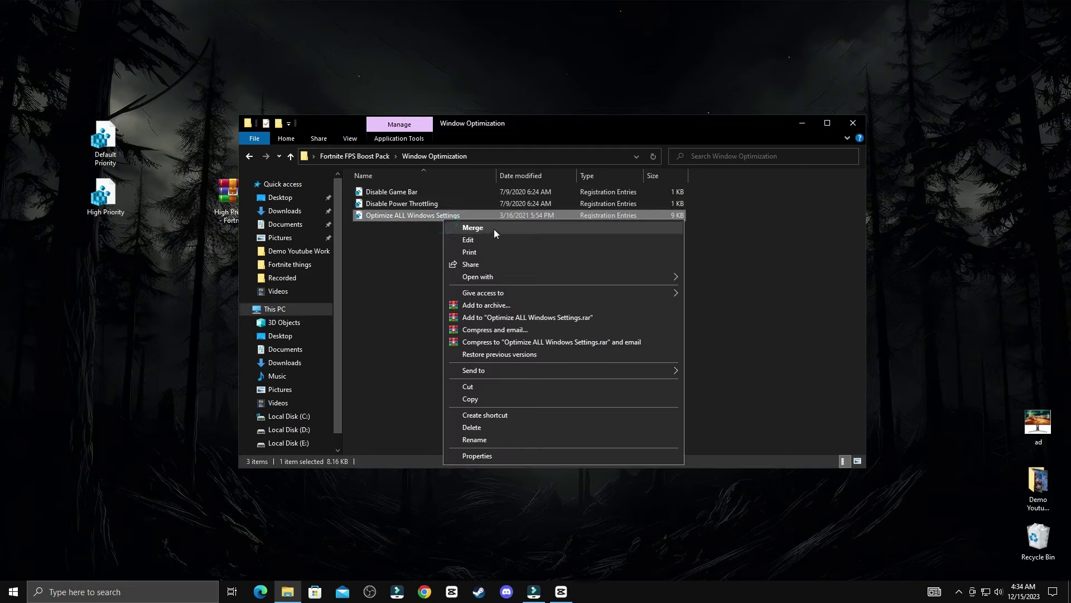
click(493, 229)
click(620, 314)
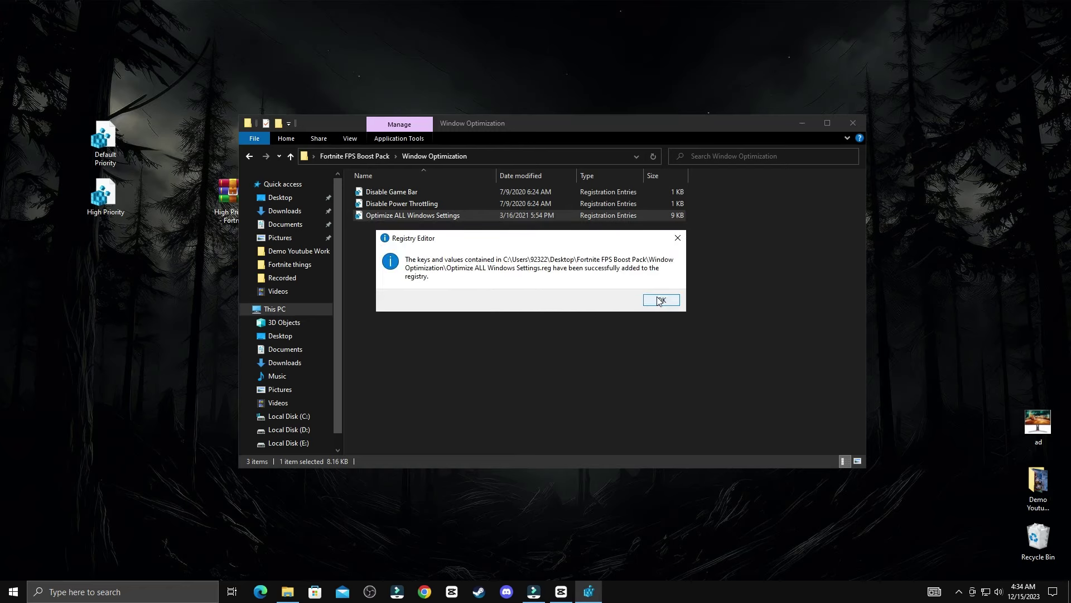
click(659, 301)
key(ctrl+a)
click(392, 270)
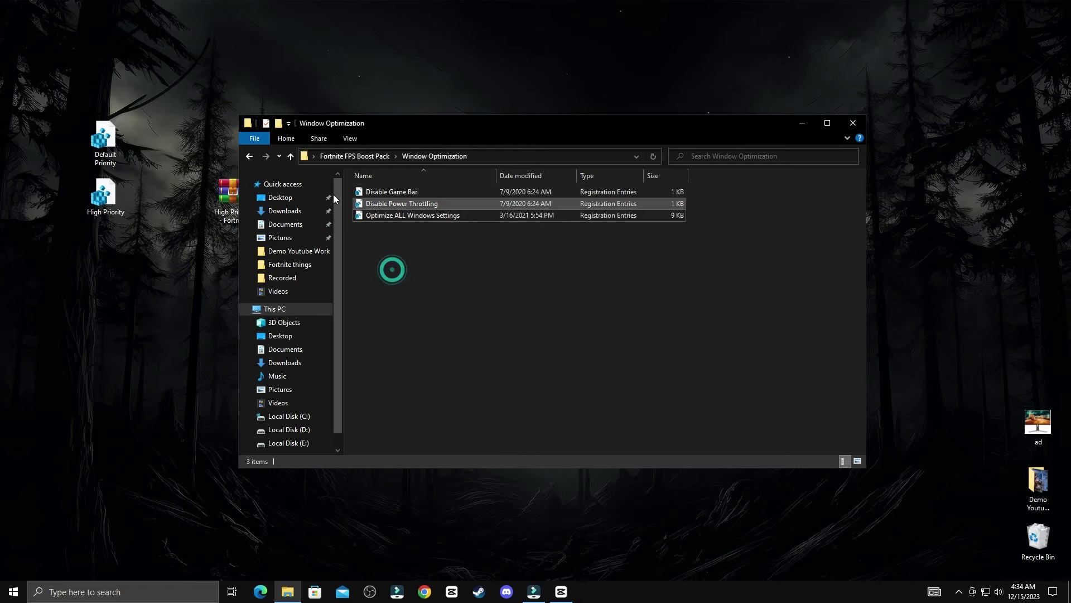
Return to the Fortnite FPS Boost Pack folder, close its window and refresh the desktop.
click(249, 156)
key(ctrl+a)
click(430, 284)
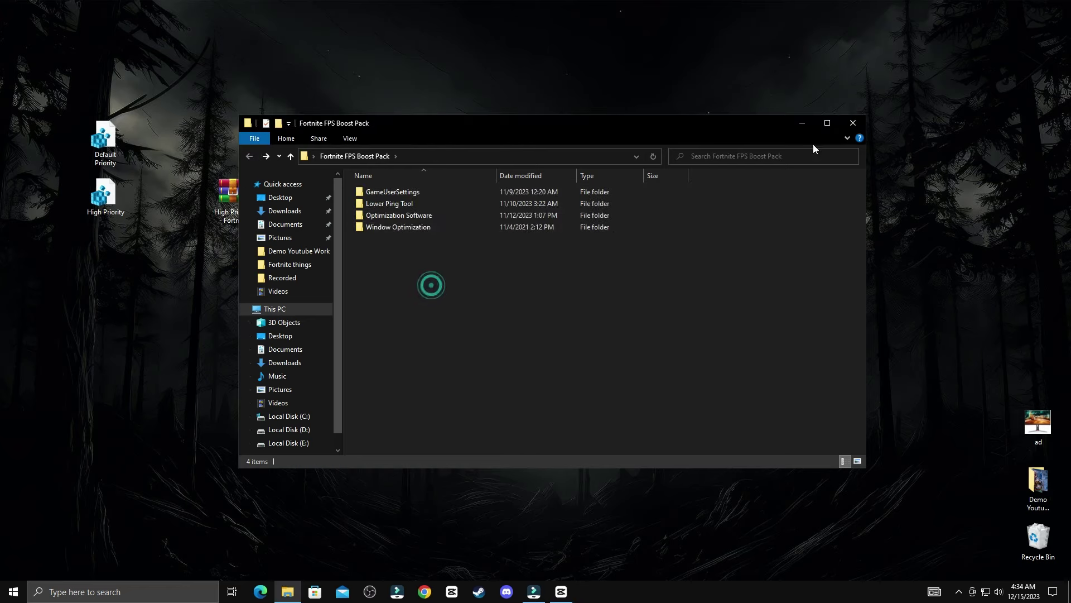
click(853, 123)
right_click(574, 173)
click(603, 217)
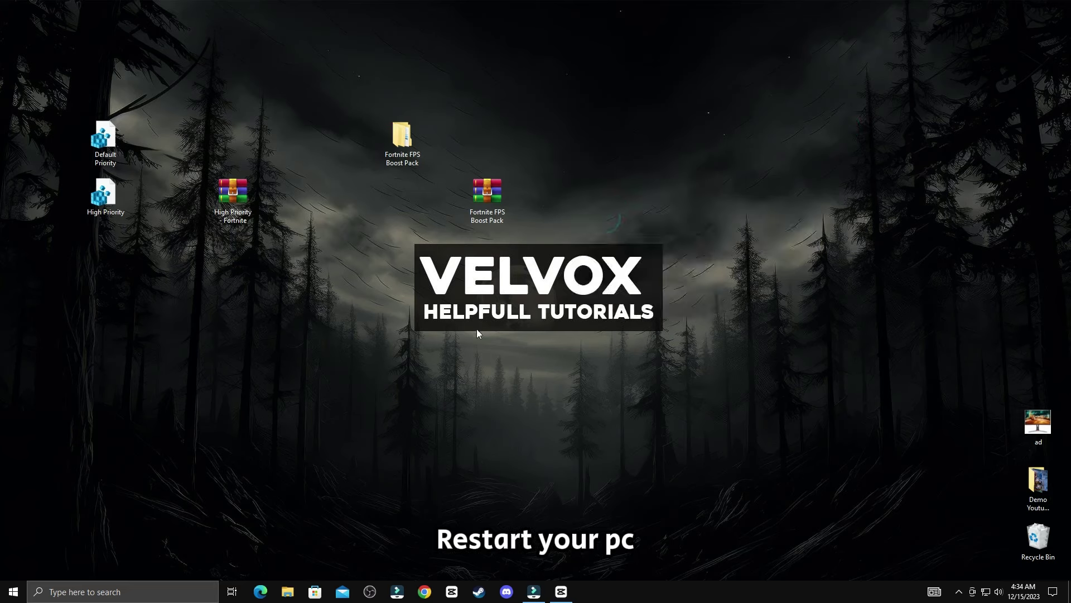